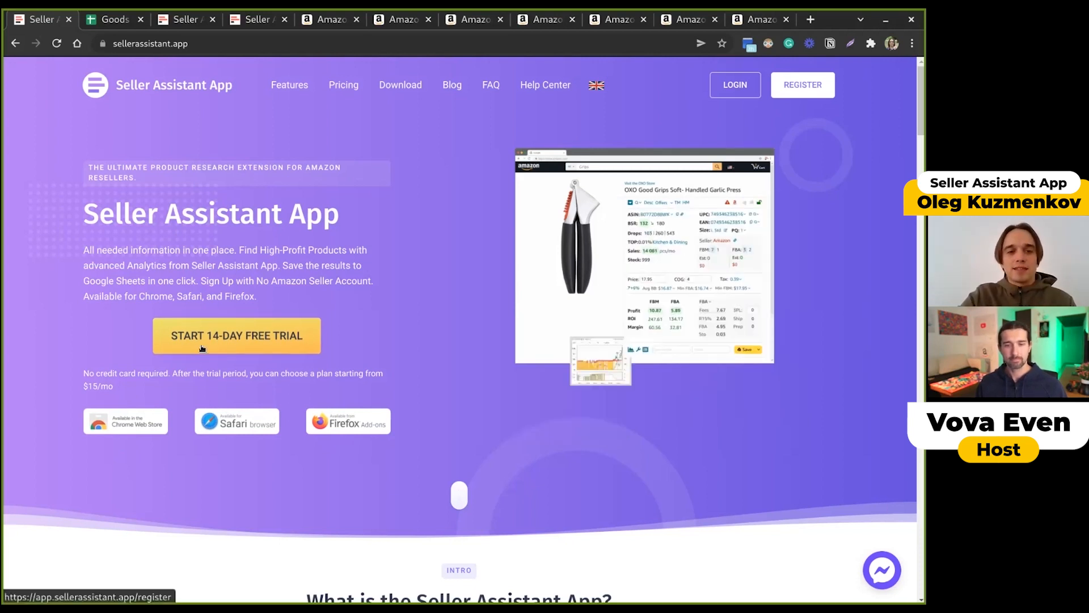
- Open the Getting Started page through the free trial and check the extension's Chrome Web Store listing
click(227, 343)
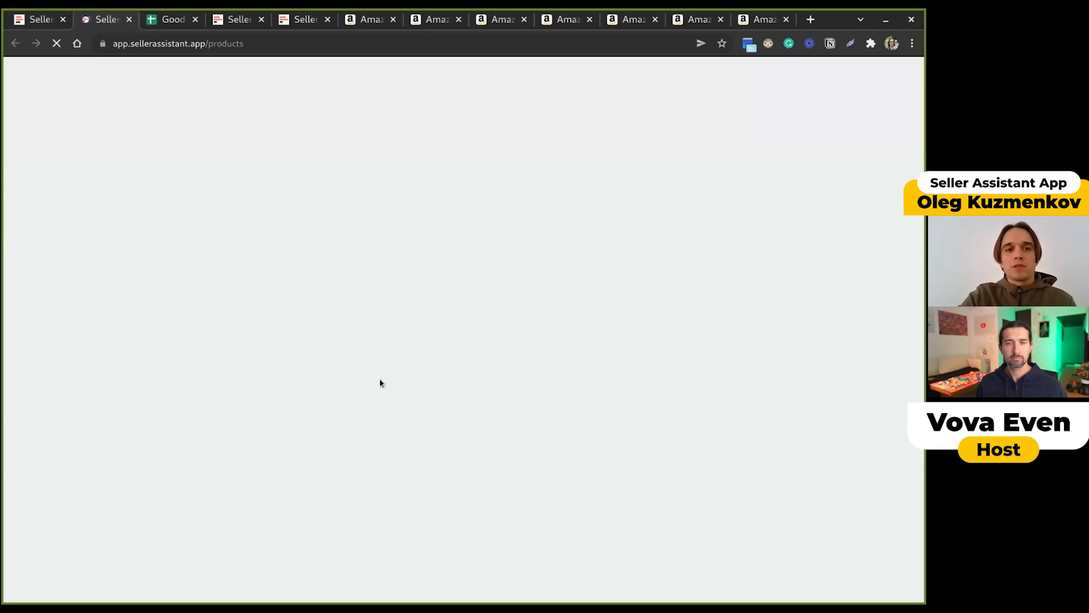
click(256, 85)
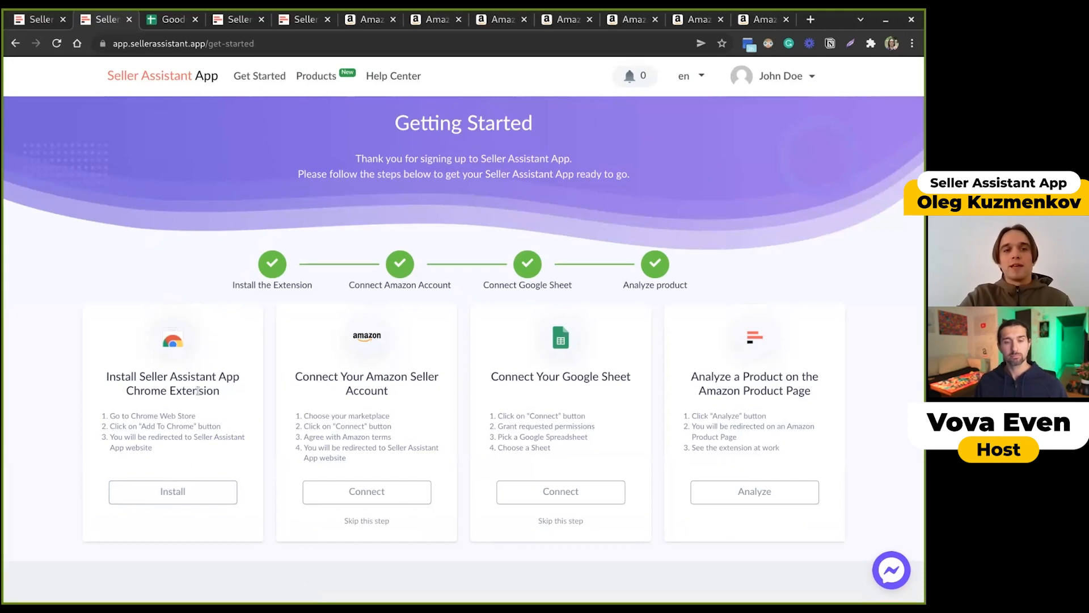
click(169, 492)
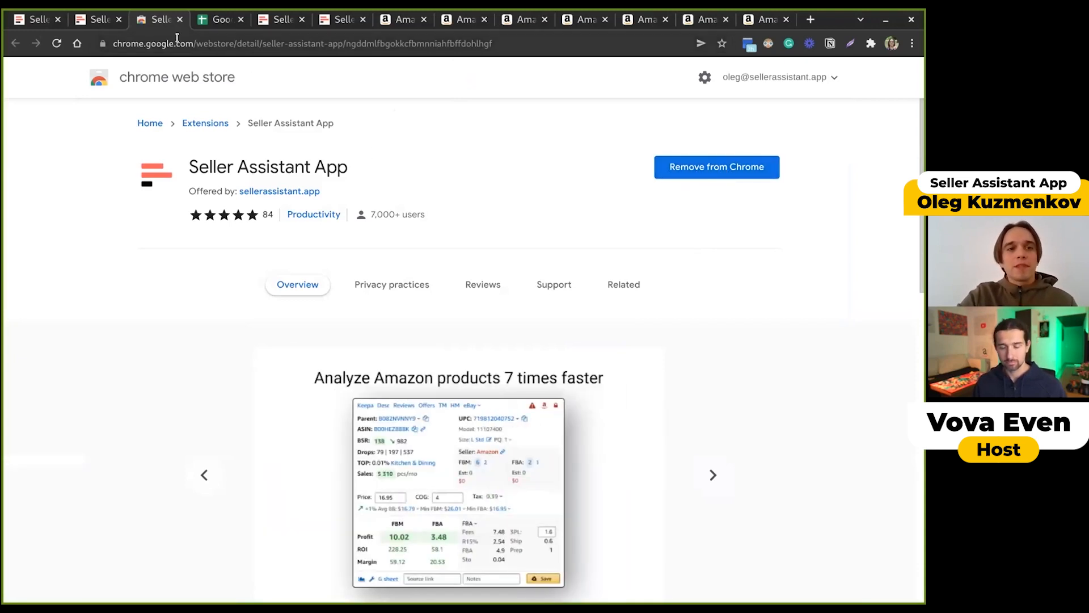
click(96, 21)
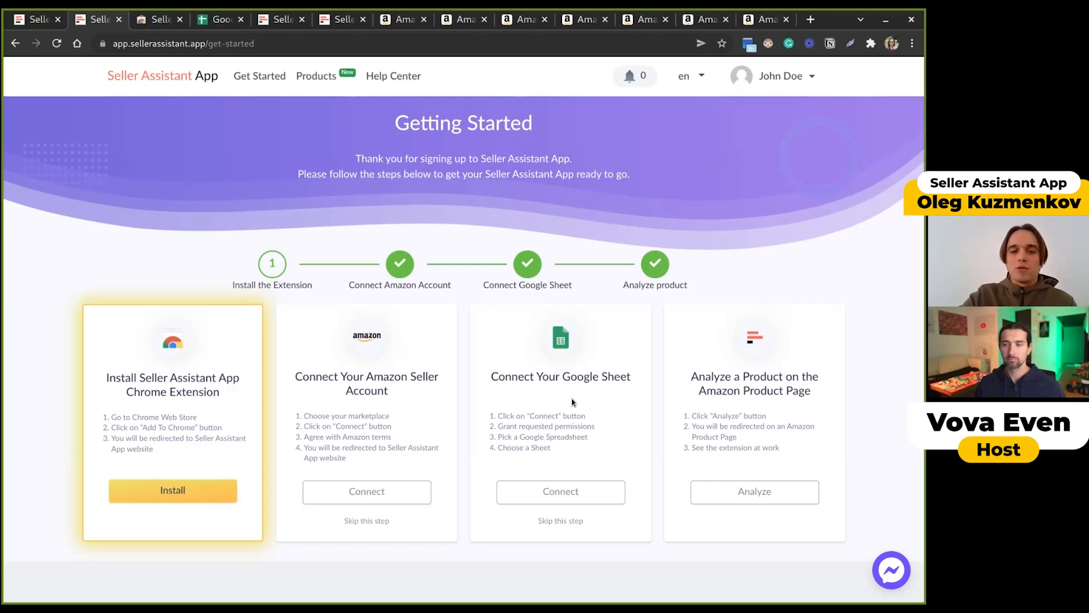
- Open the Google Sheets export settings and place the Goods to sell spreadsheet's browser tab beside them
click(570, 490)
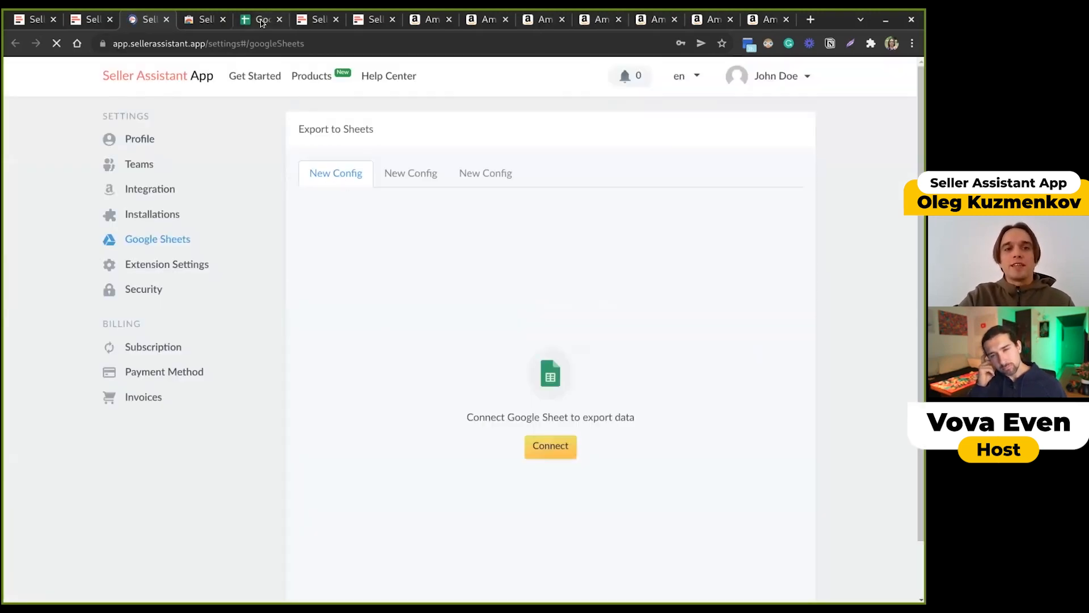
drag(263, 20, 201, 21)
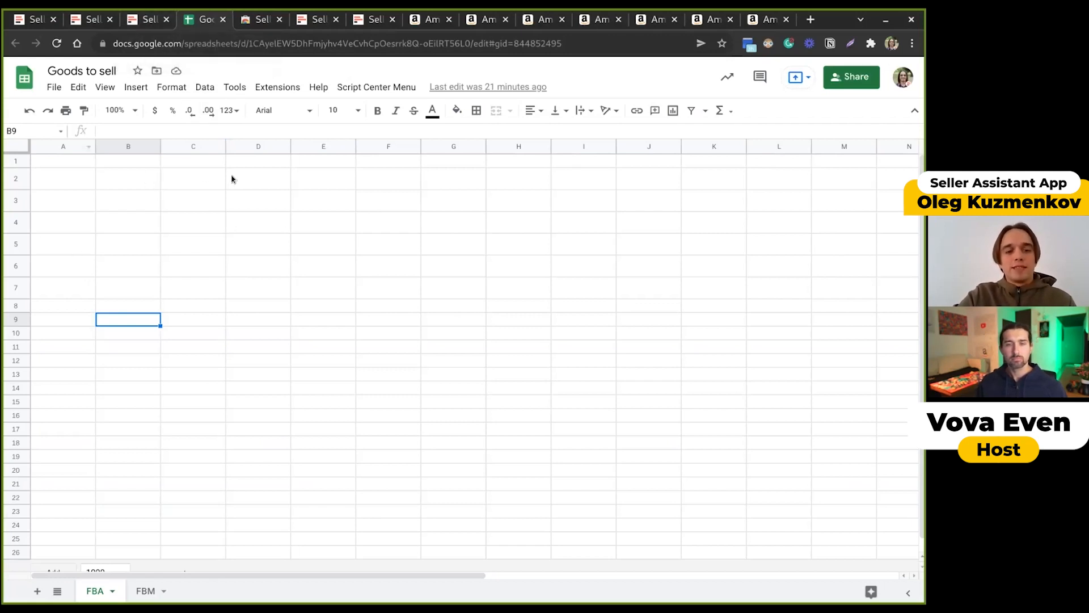
click(152, 20)
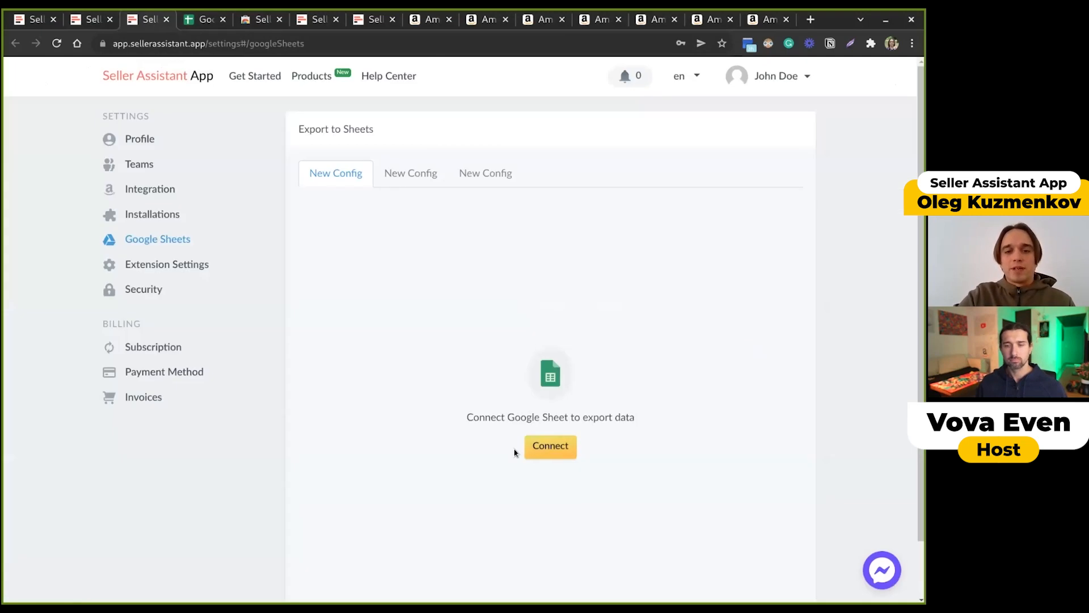
- Connect the FBA sheet of the previously selected Goods to sell spreadsheet as the export destination
click(555, 453)
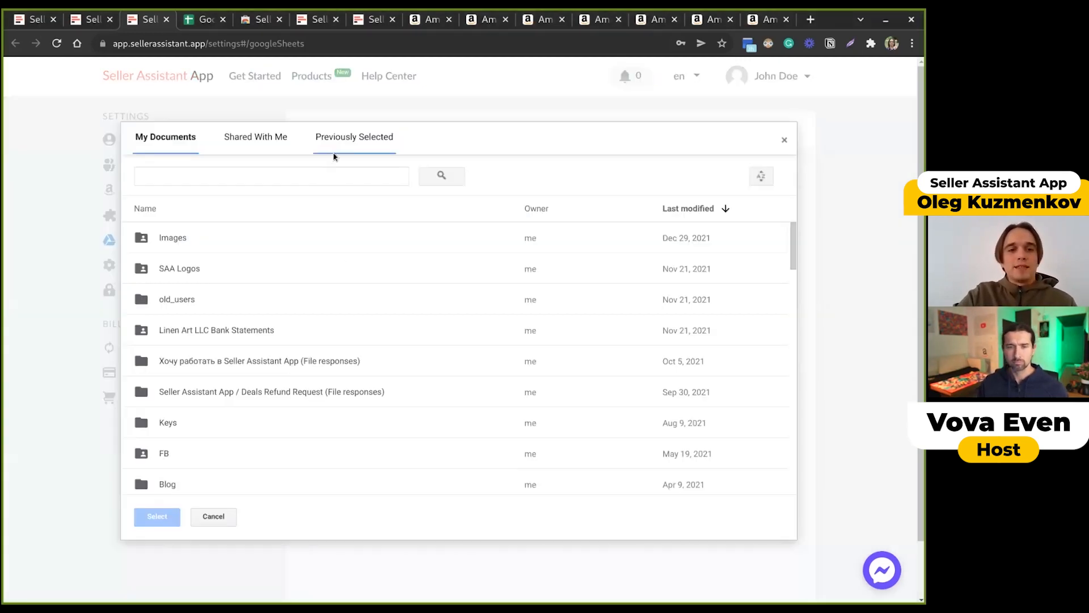
click(334, 146)
click(214, 166)
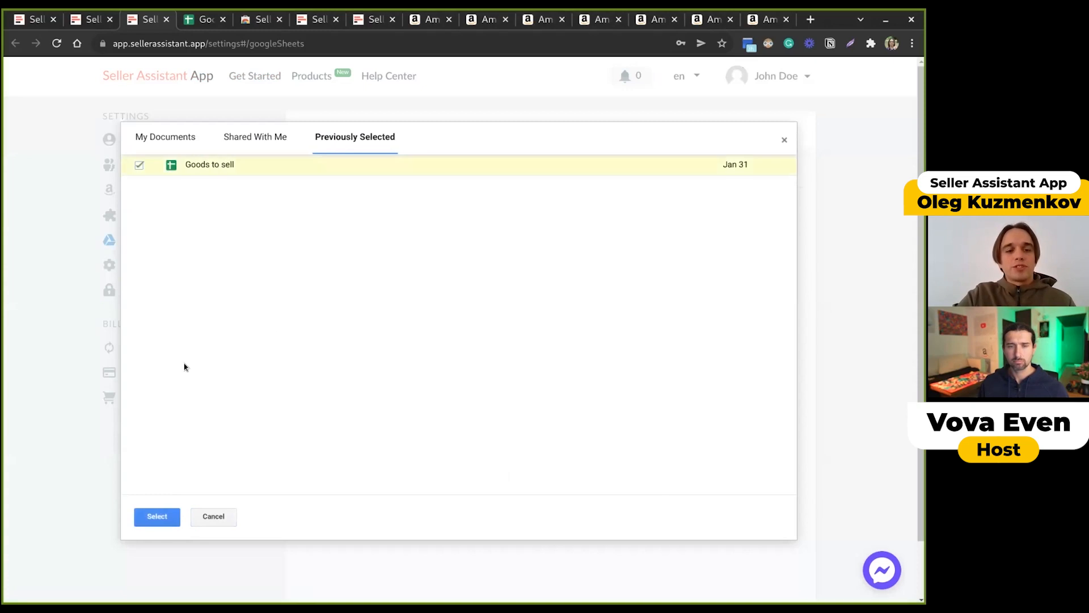
click(154, 520)
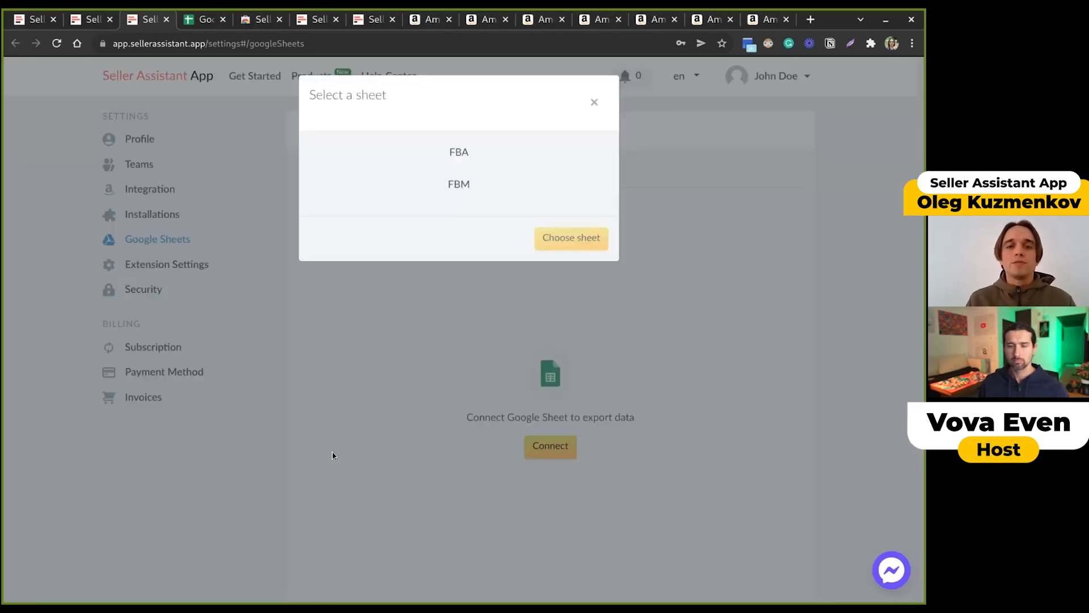
click(570, 238)
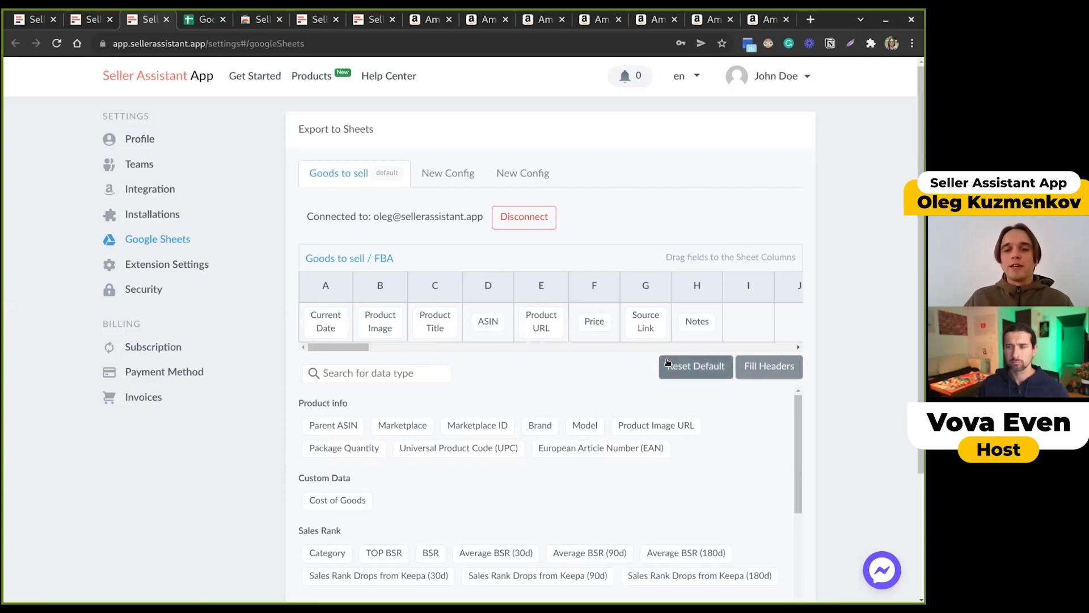
- Fill the default column headers into the FBA sheet and check them in the spreadsheet
click(760, 366)
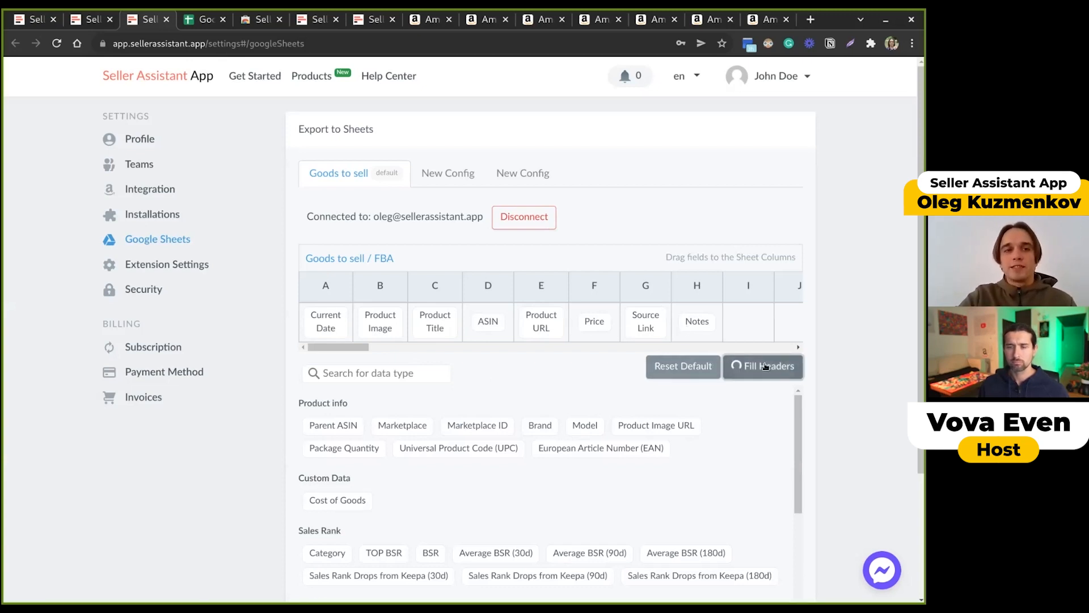
click(201, 25)
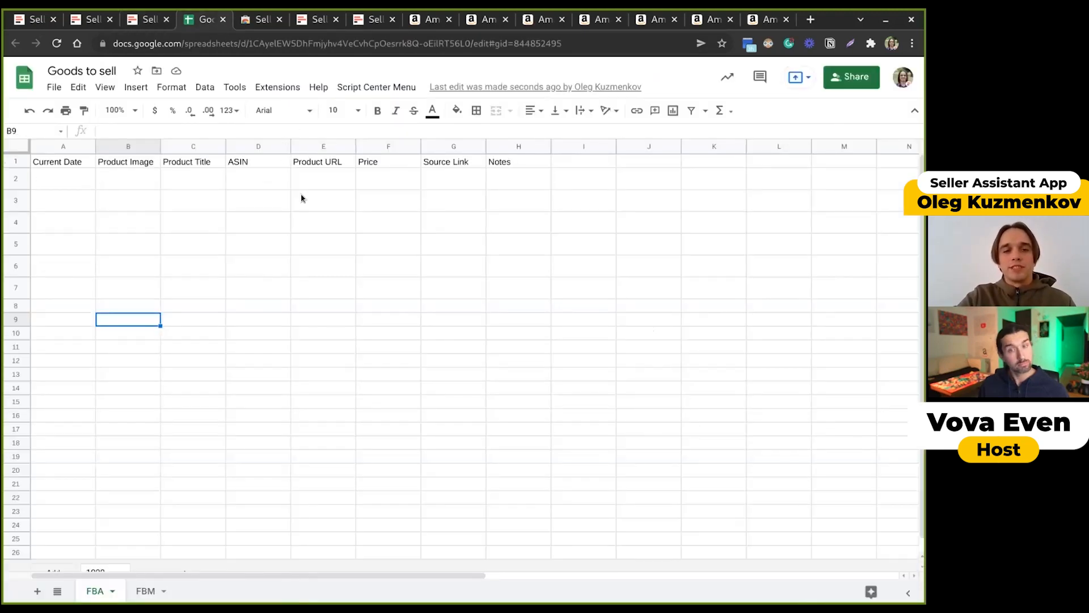
click(146, 19)
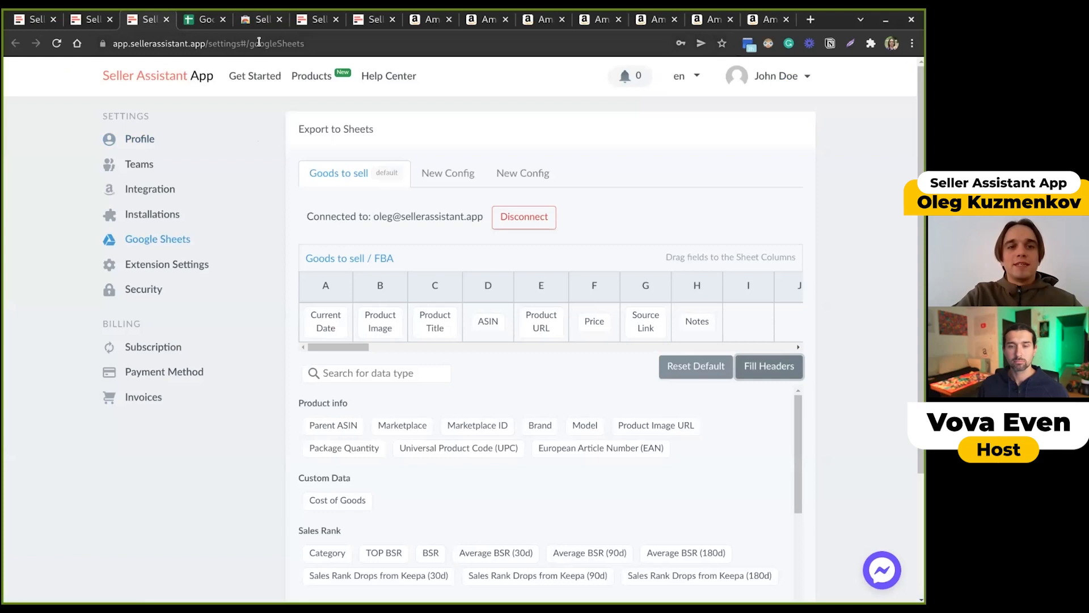
- Revisit the Getting Started page and look through the data types available for the Google Sheets export
click(98, 25)
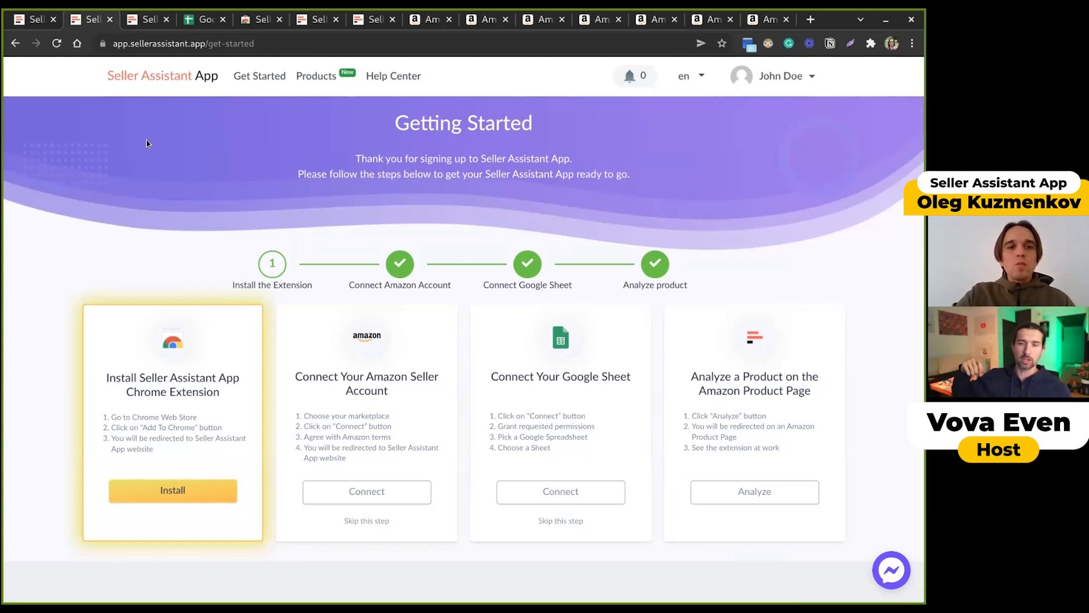
click(151, 22)
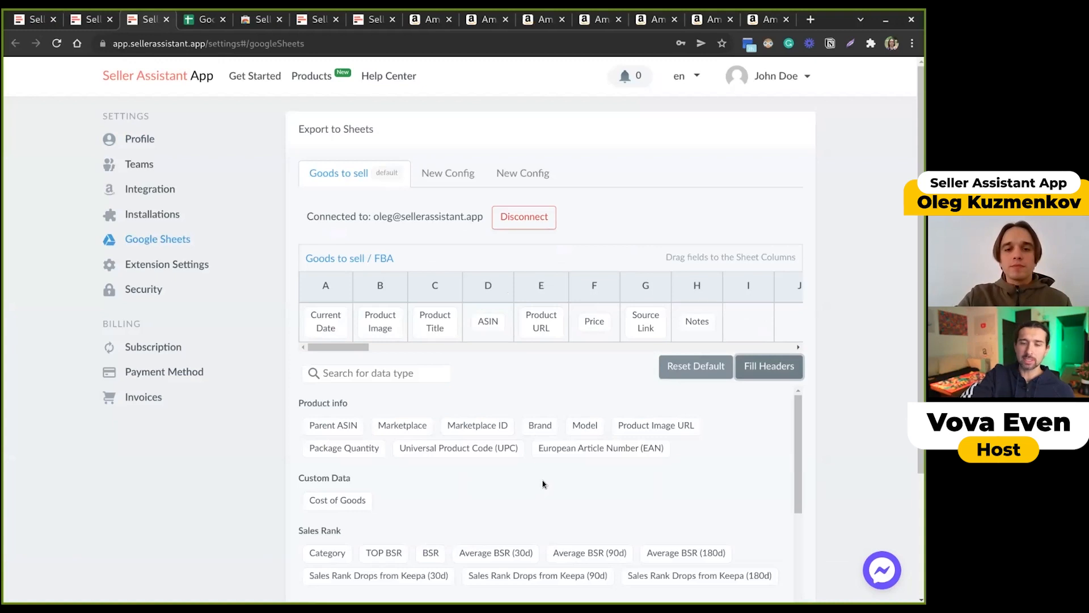
scroll(524, 508, down, 2)
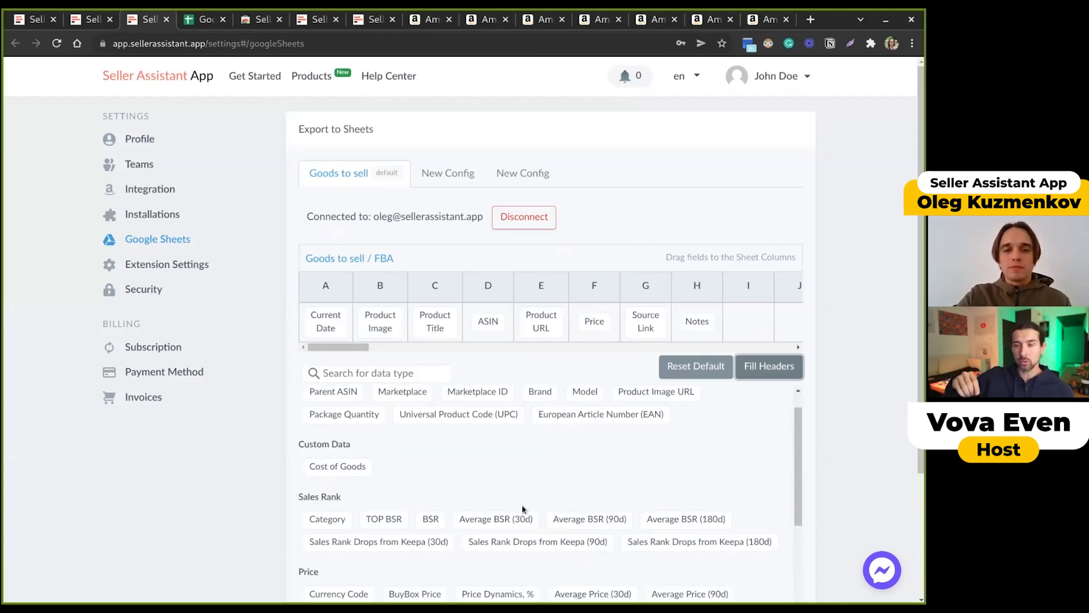
scroll(540, 391, down, 2)
scroll(539, 391, up, 2)
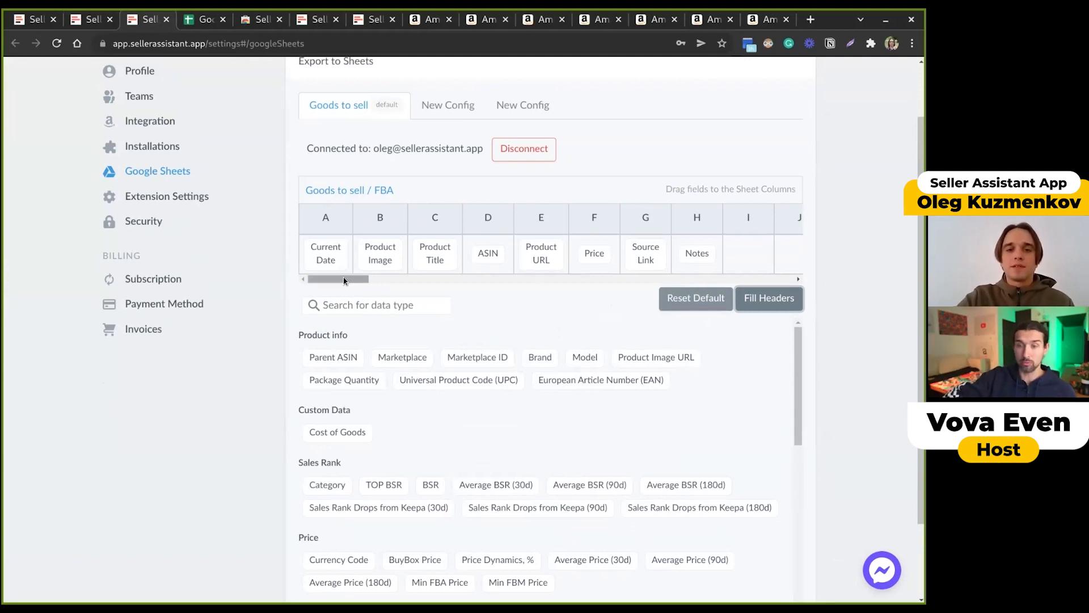
- Assign the Model field to column I of the FBA sheet mapping and remove it again
drag(363, 278, 393, 279)
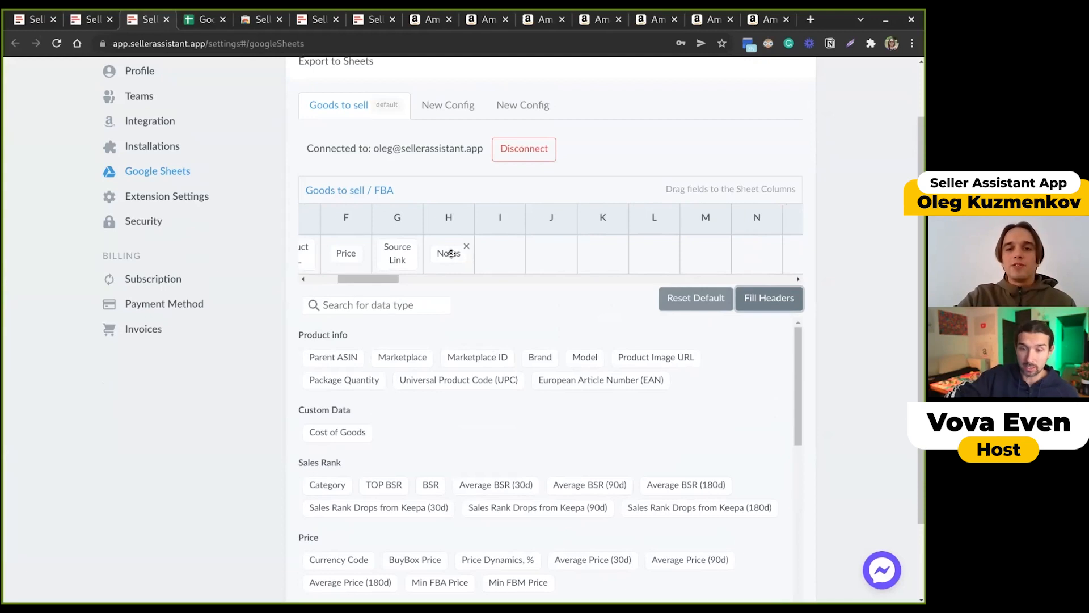
drag(577, 362, 499, 254)
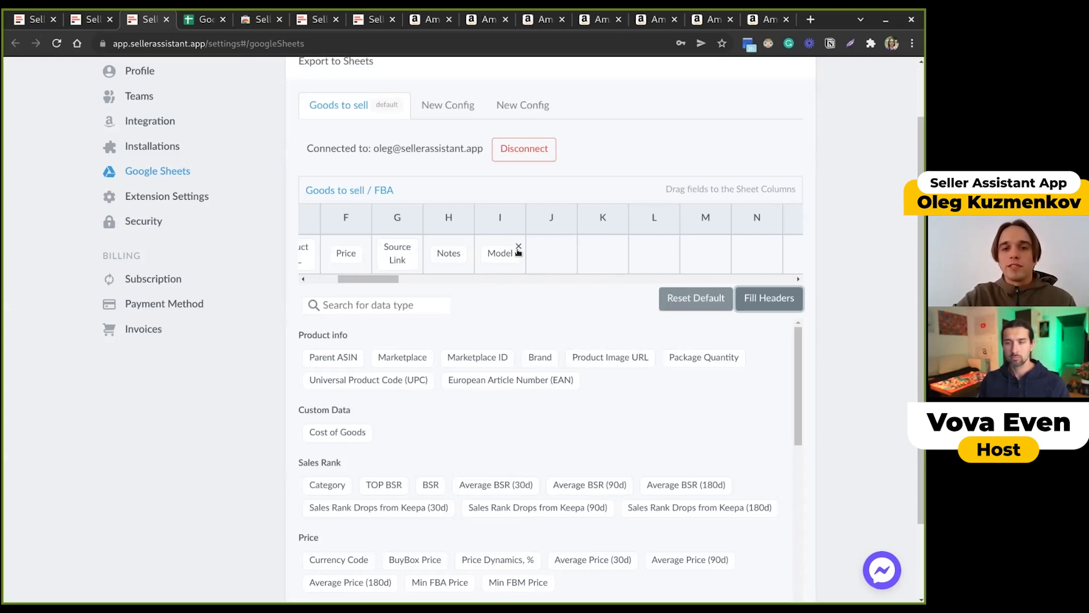
click(518, 247)
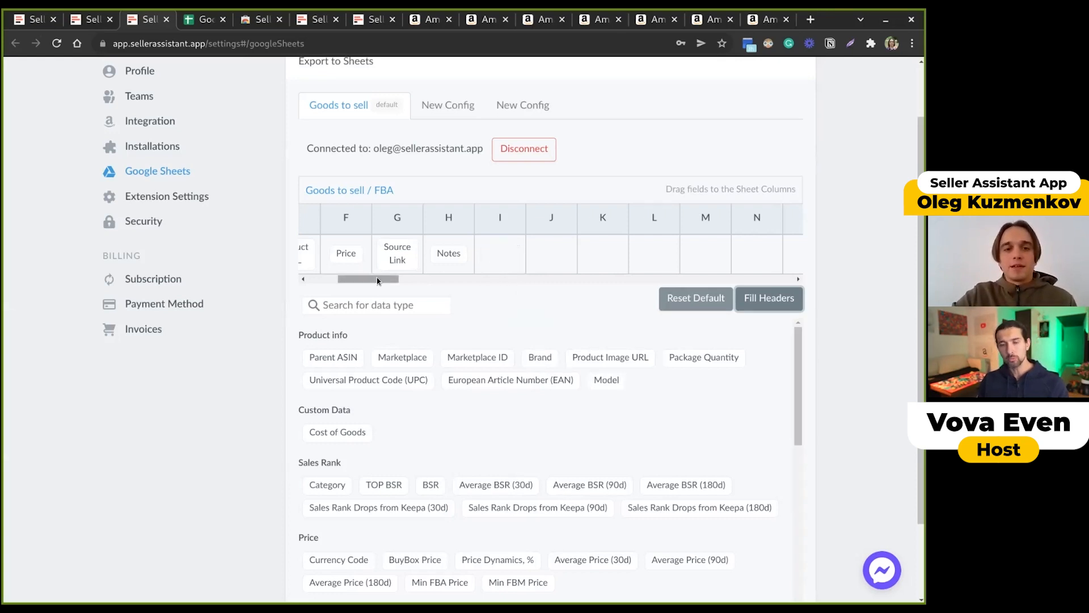
drag(366, 278, 257, 278)
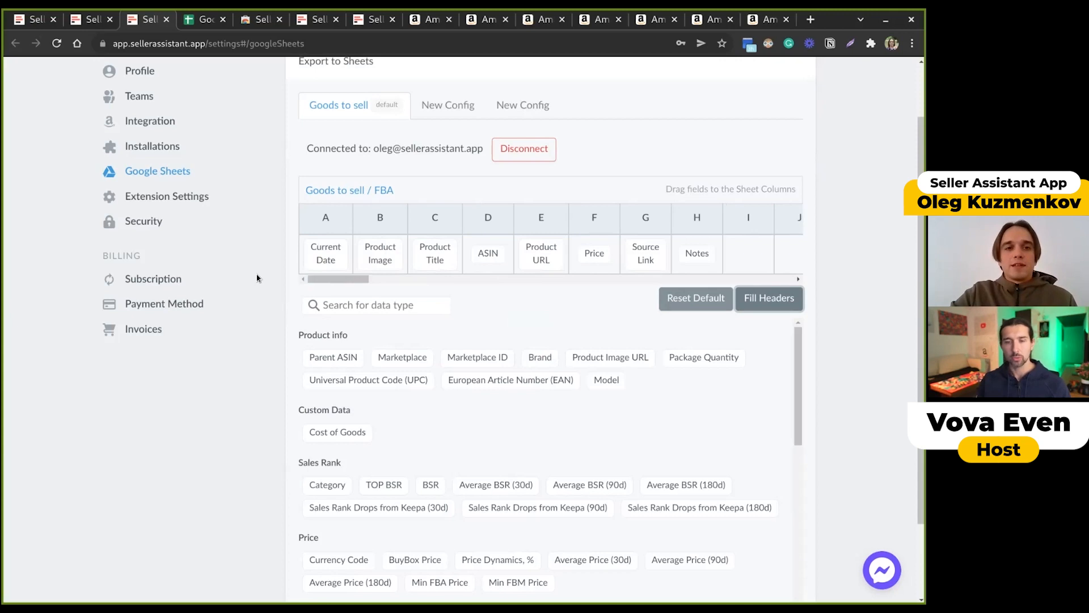
- Launch the product analysis from Getting Started and examine the extension's data on the OXO garlic press page
click(86, 20)
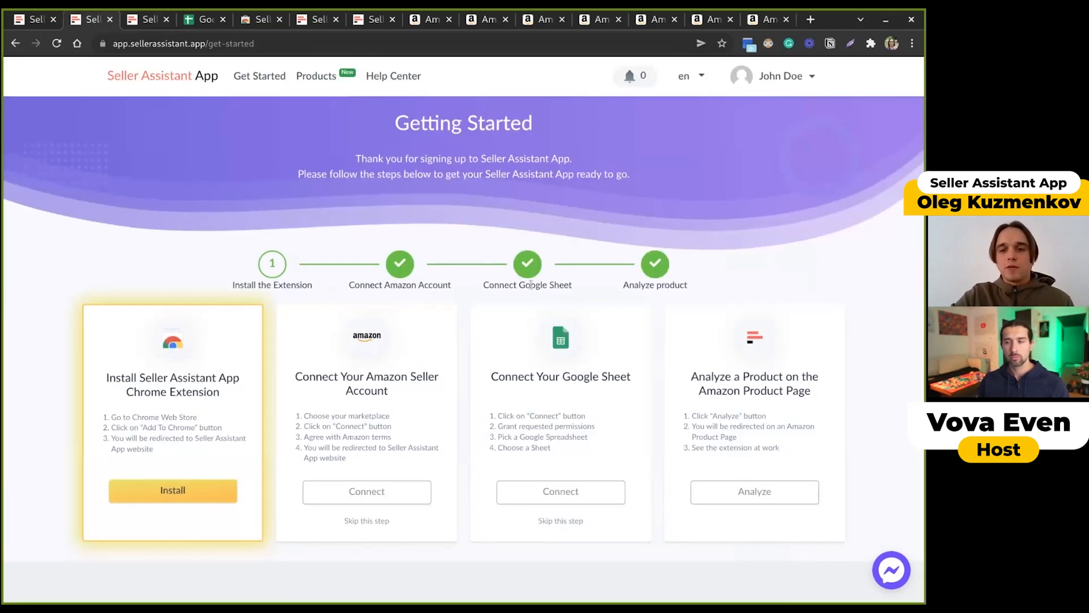
click(759, 491)
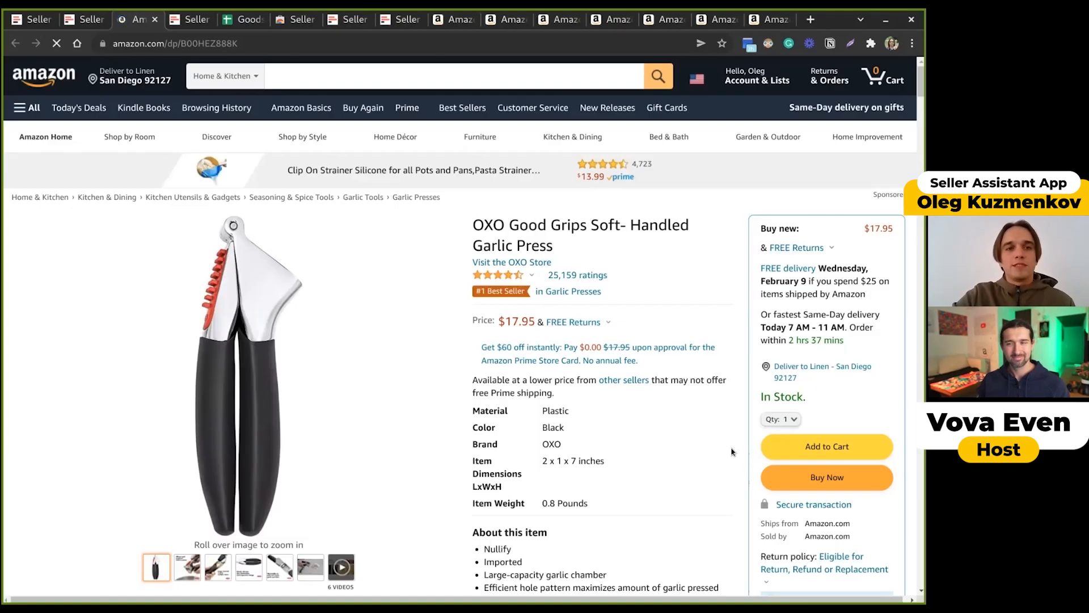
scroll(754, 371, down, 1)
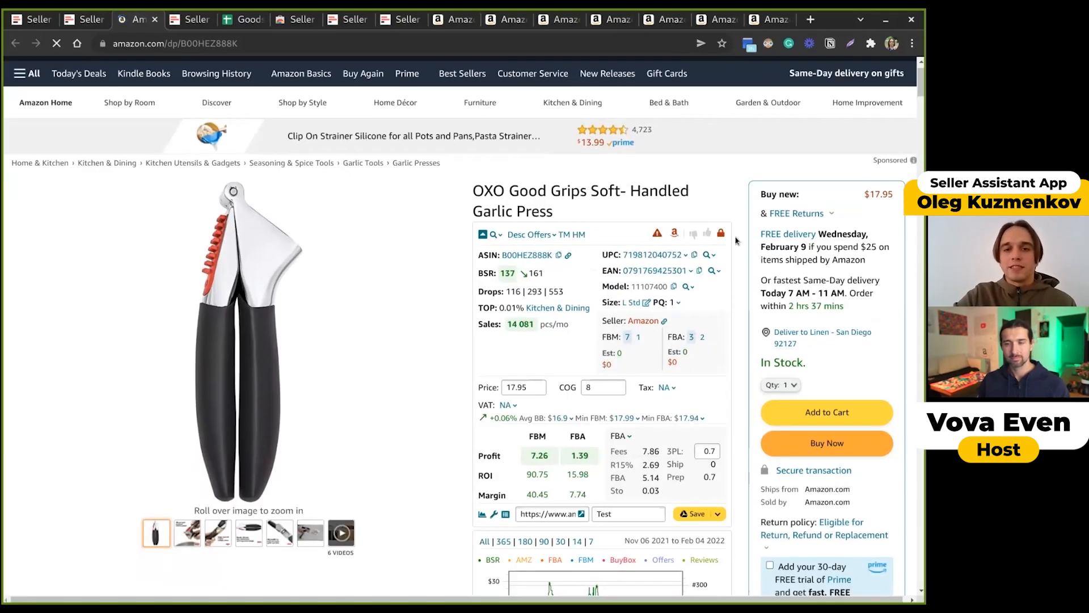
mouse_move(492, 493)
scroll(494, 492, down, 2)
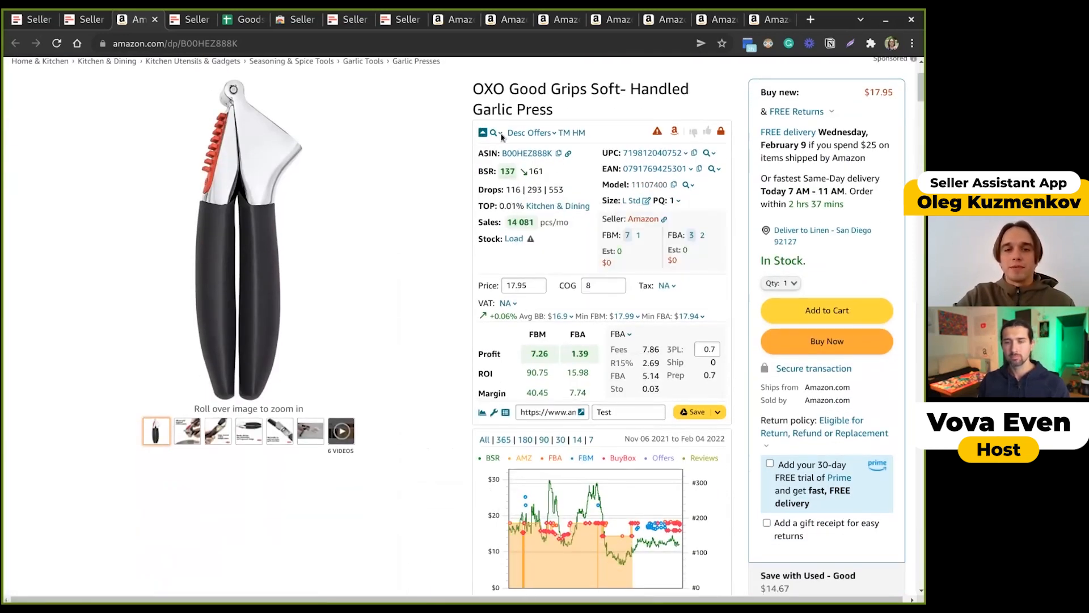
scroll(776, 242, up, 1)
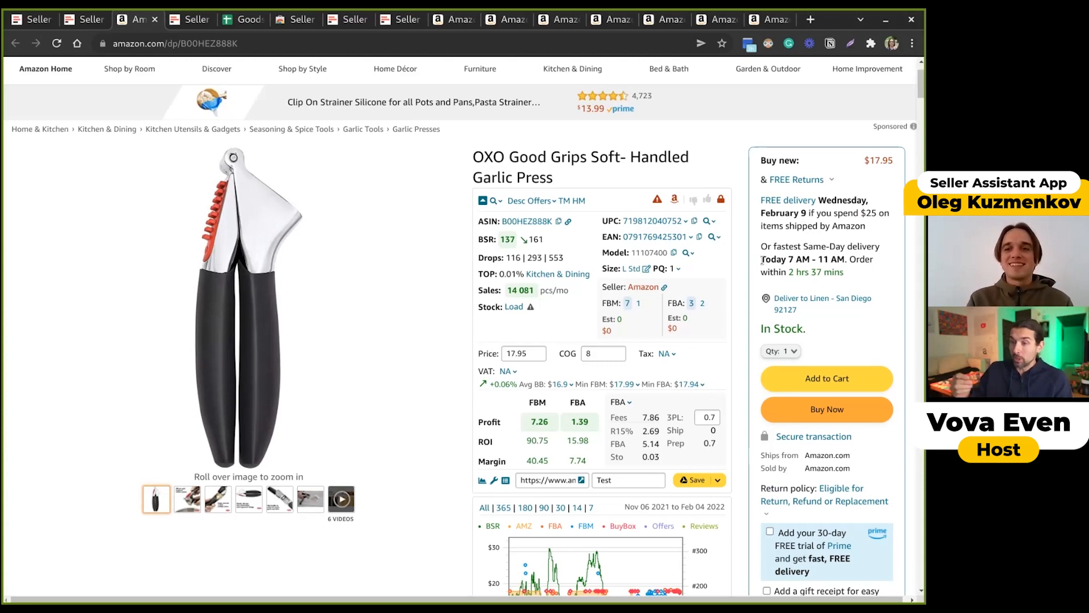
scroll(762, 260, up, 1)
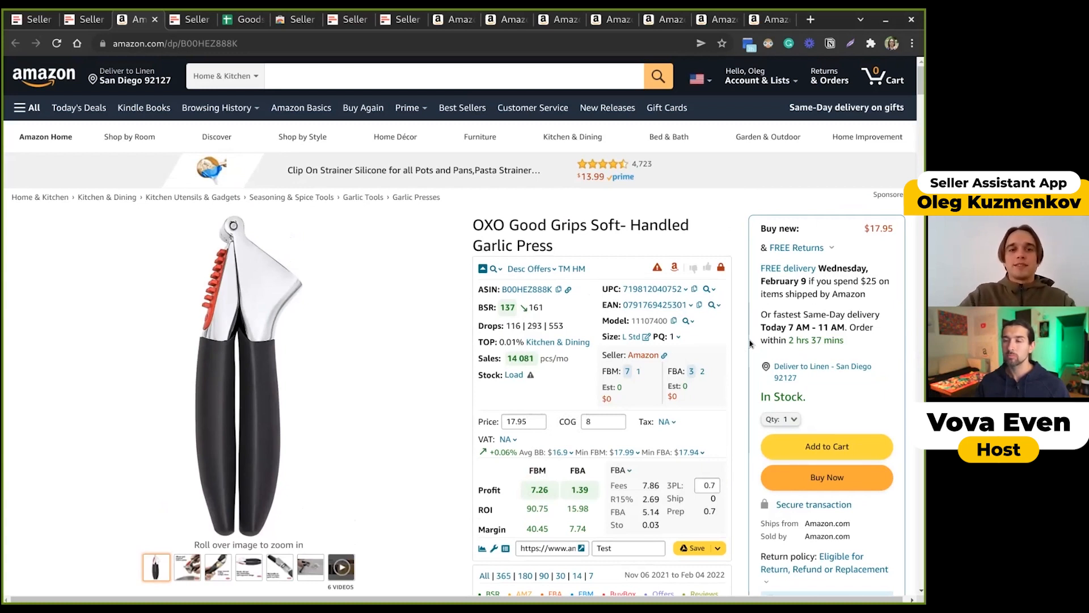
- Search Amazon's Home & Kitchen category for "garlic press" and bring the extension's result details into view
click(489, 73)
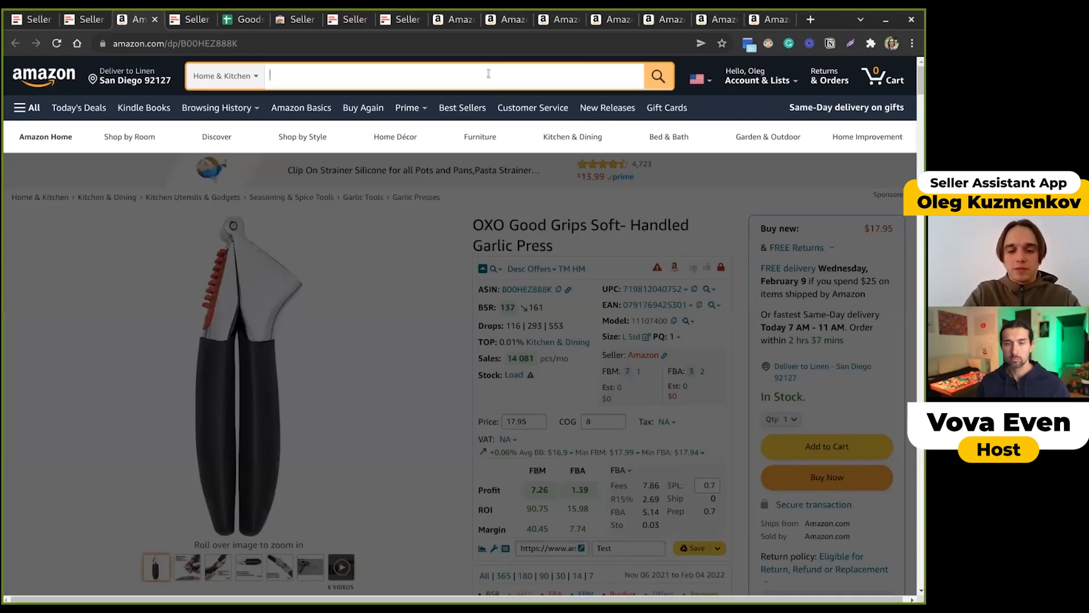
text(garlic press)
key(Return)
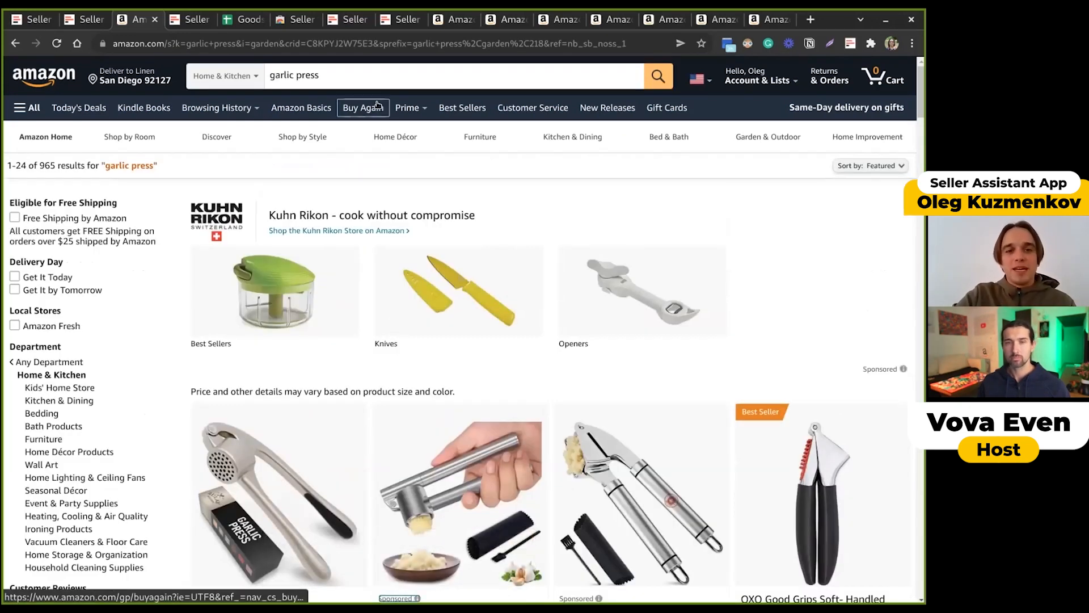
scroll(376, 170, down, 5)
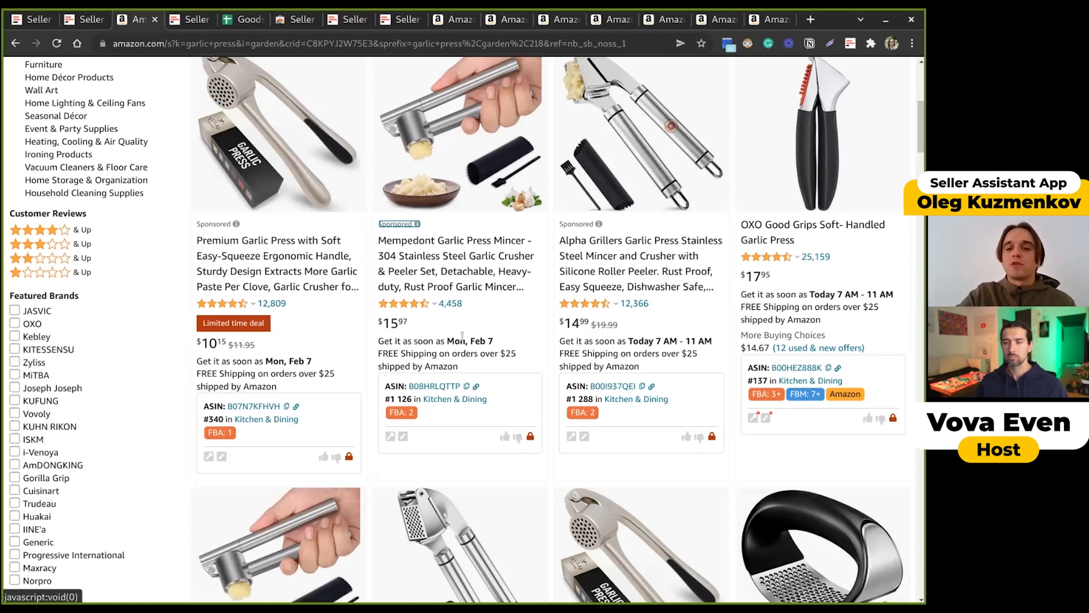
- Inspect the OXO press's Amazon seller tag and the Mempedont press's selling restriction, and open Seller Central from the Mempedont listing
mouse_move(845, 394)
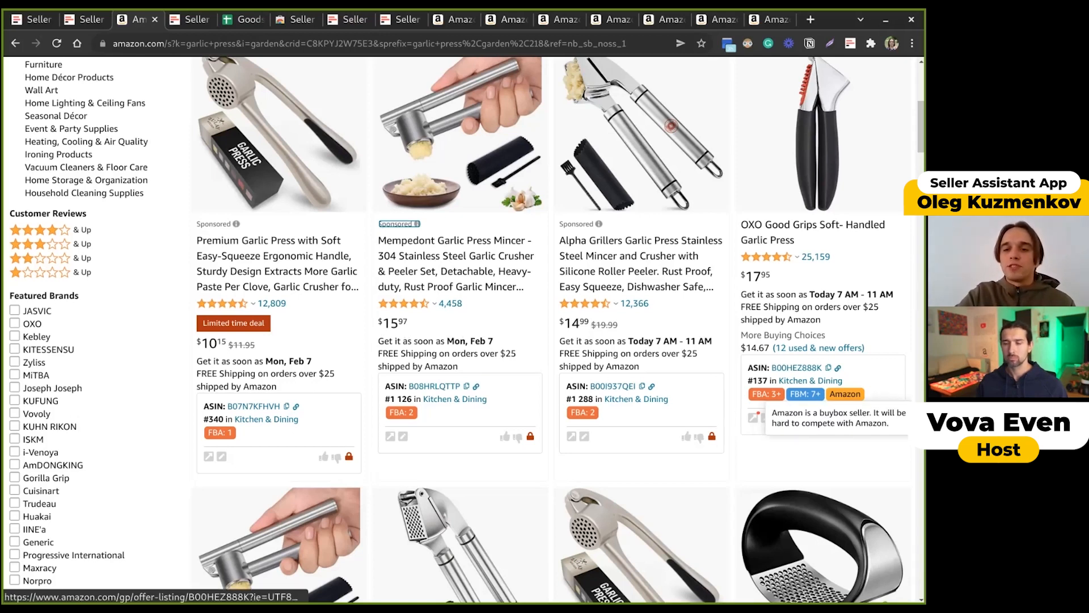
scroll(675, 390, down, 1)
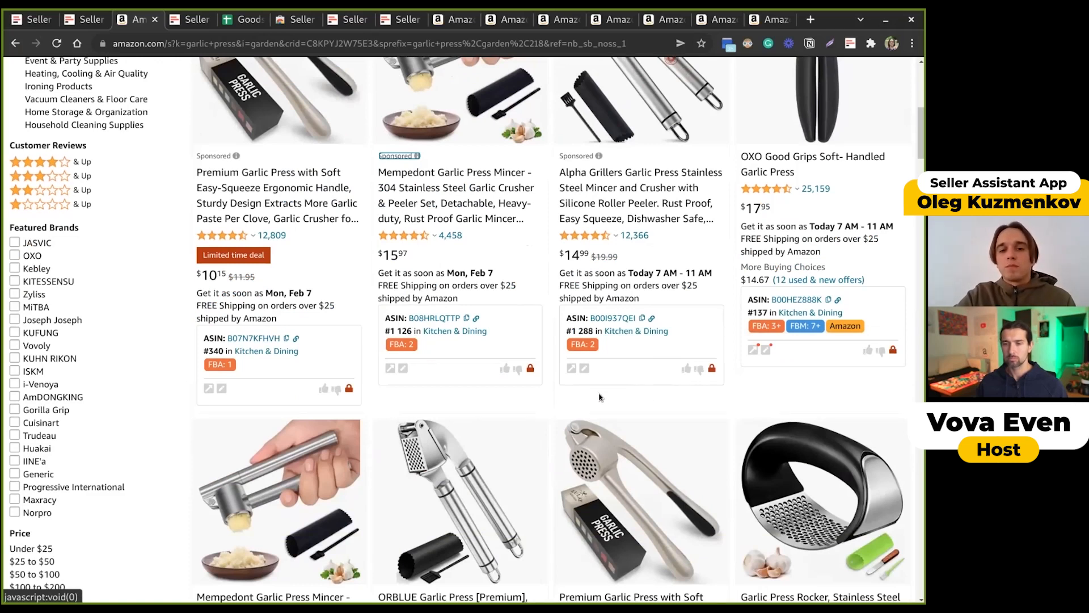
mouse_move(531, 370)
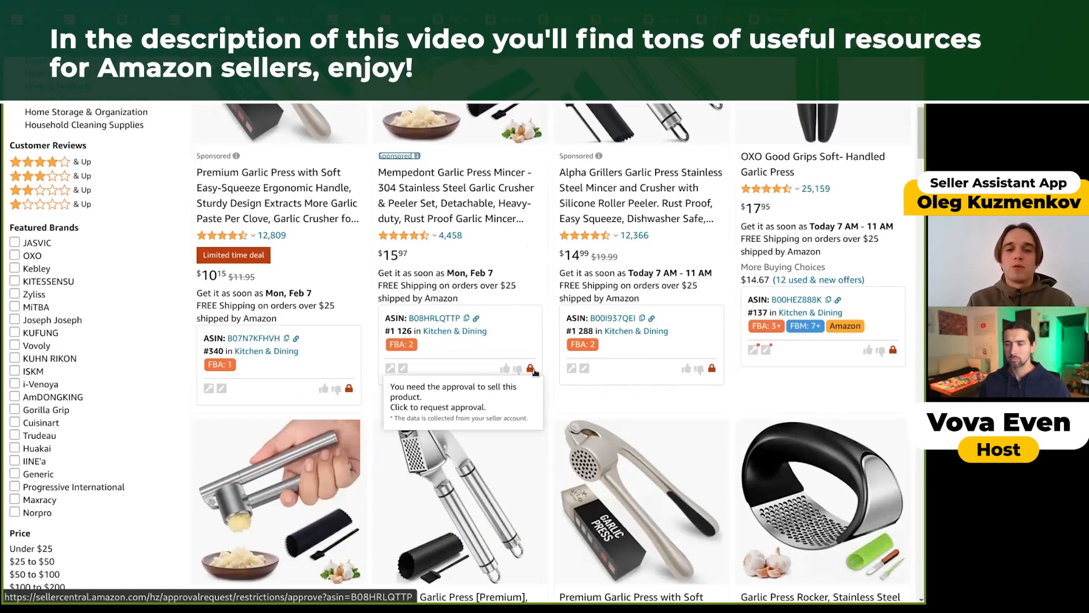
click(402, 368)
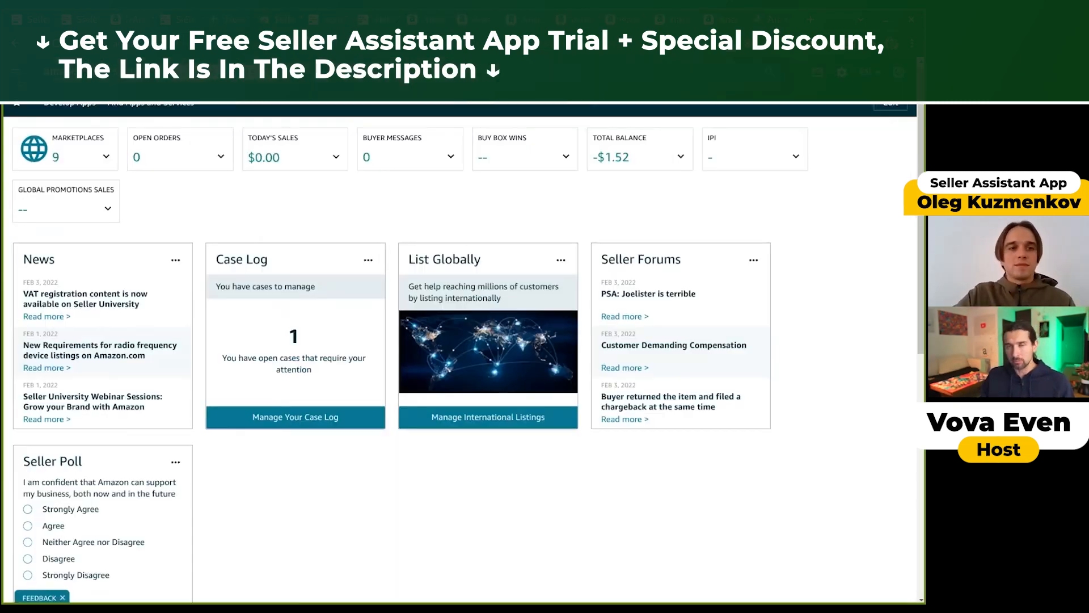
- Open the Manage Inventory page in Seller Central
click(14, 72)
mouse_move(152, 111)
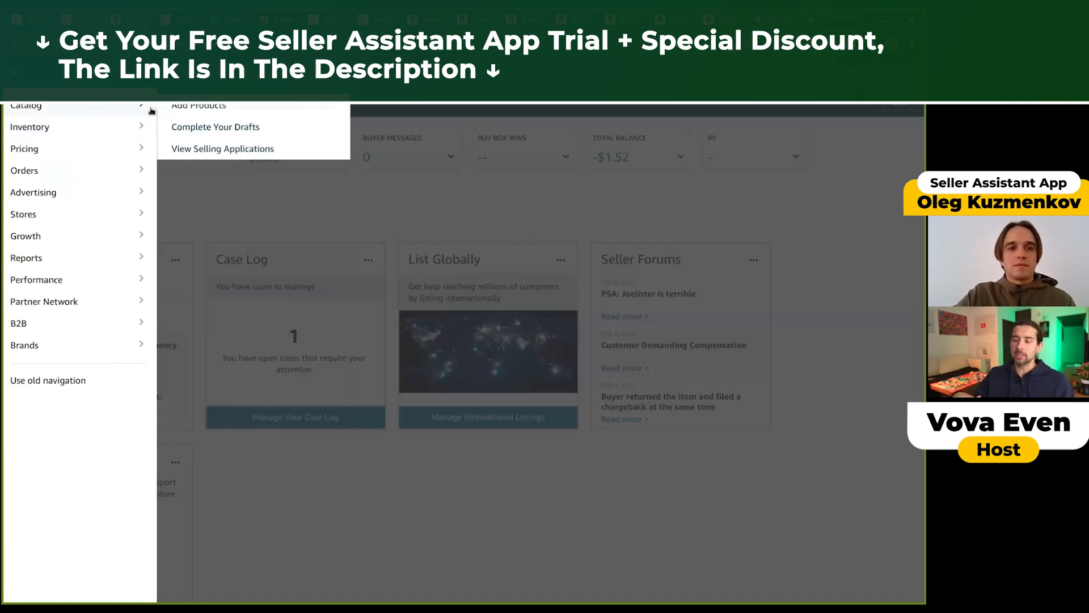
click(82, 128)
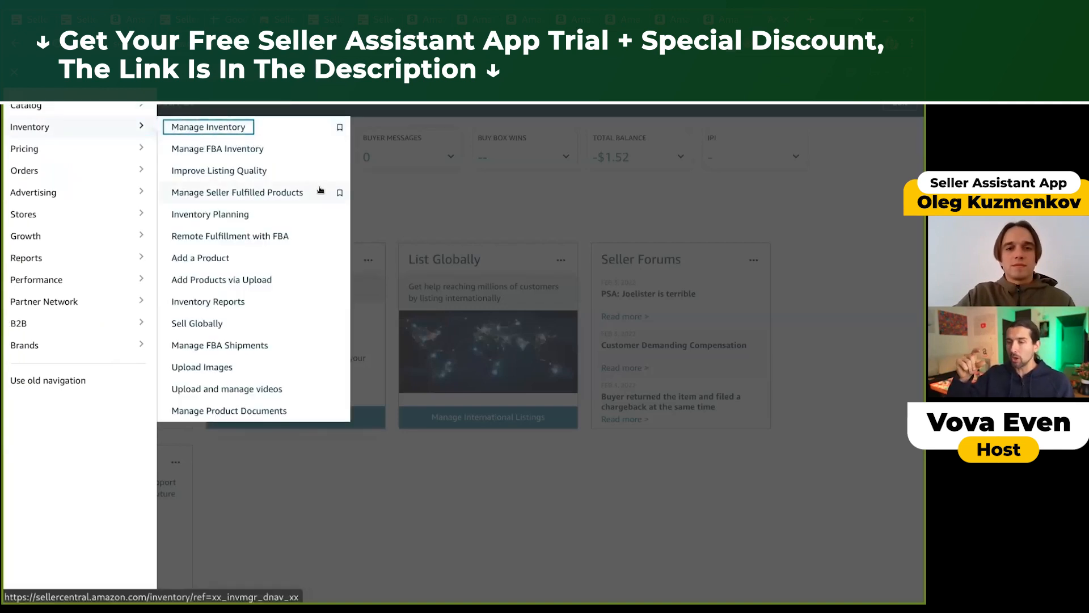
key(Return)
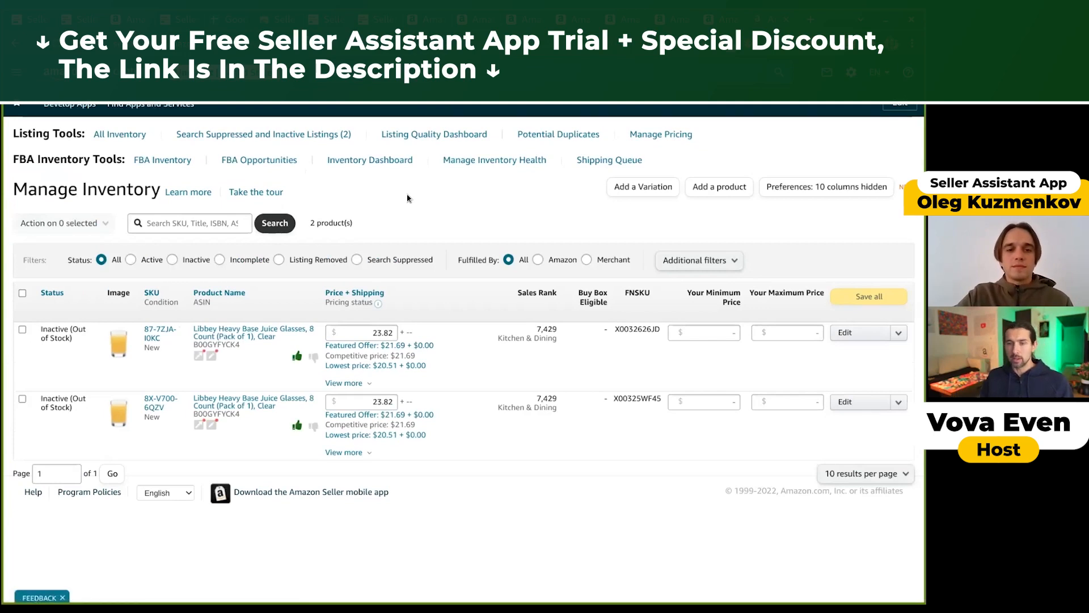
- Reveal the extension's saved note and source link for the first Libbey juice glasses listing
click(212, 358)
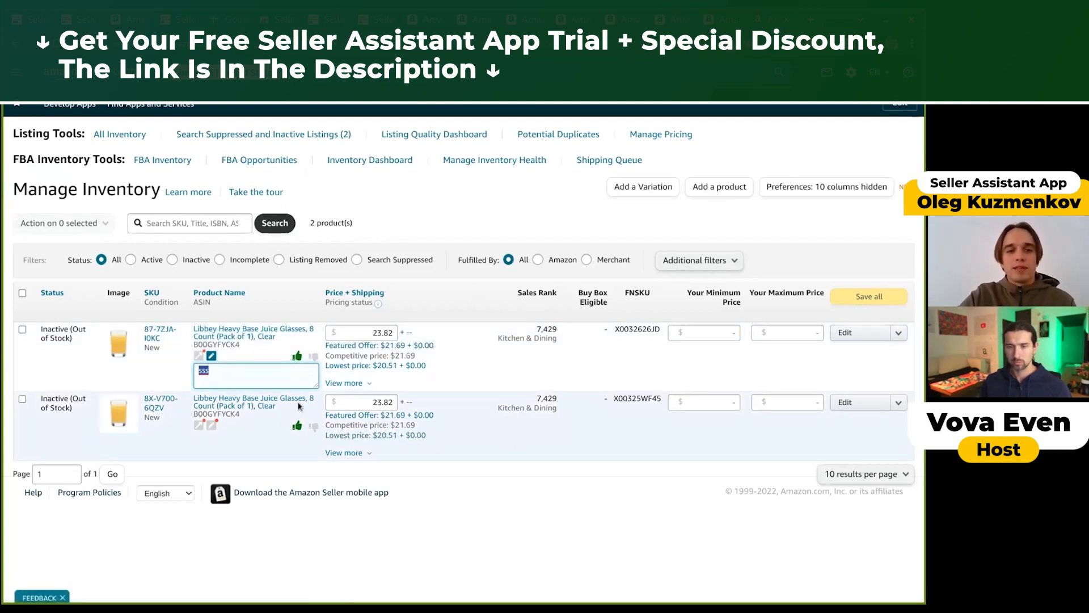
click(266, 379)
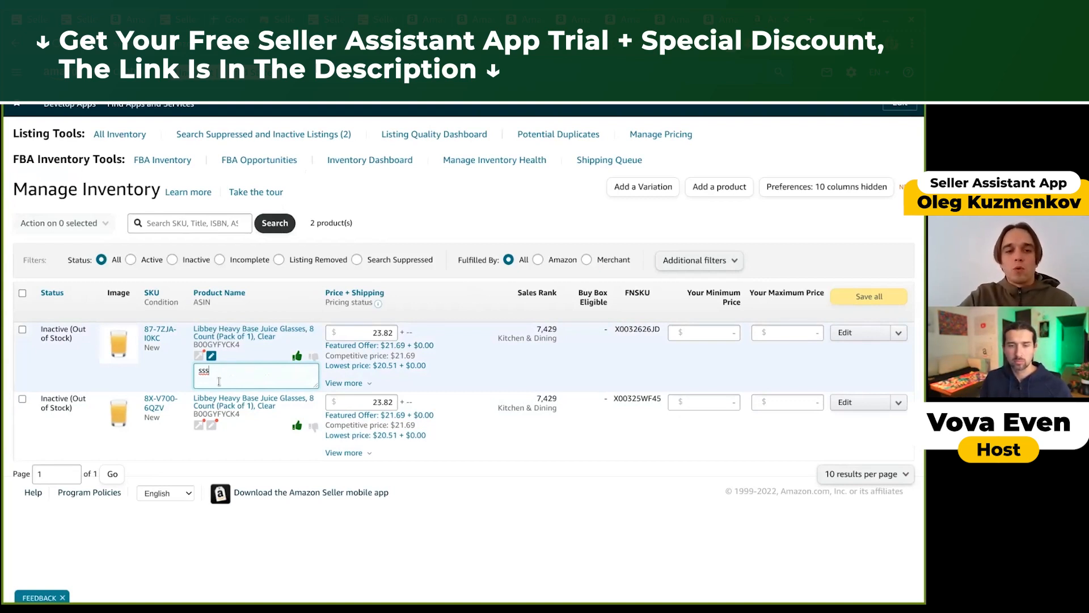
click(198, 357)
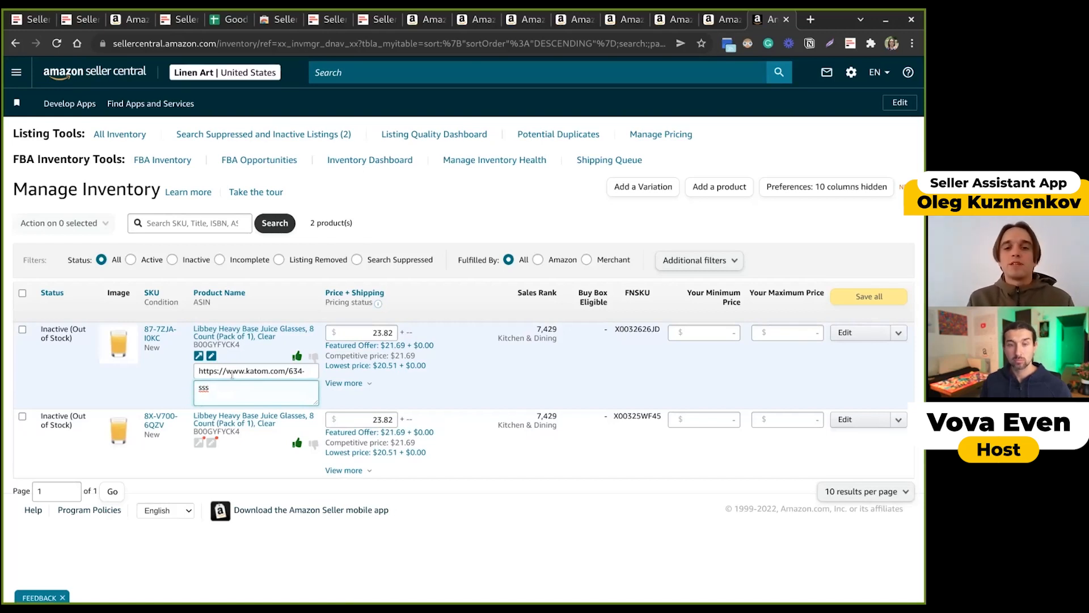
- Turn off the Seller Assistant extension on search pages (Quick View) and inventory pages
click(850, 43)
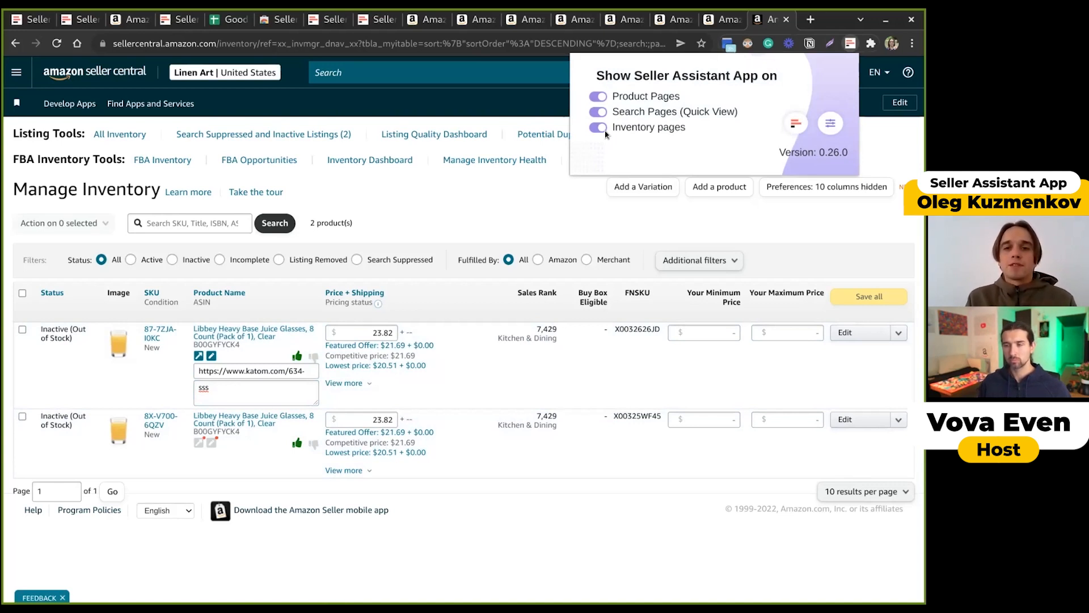
click(598, 112)
click(598, 128)
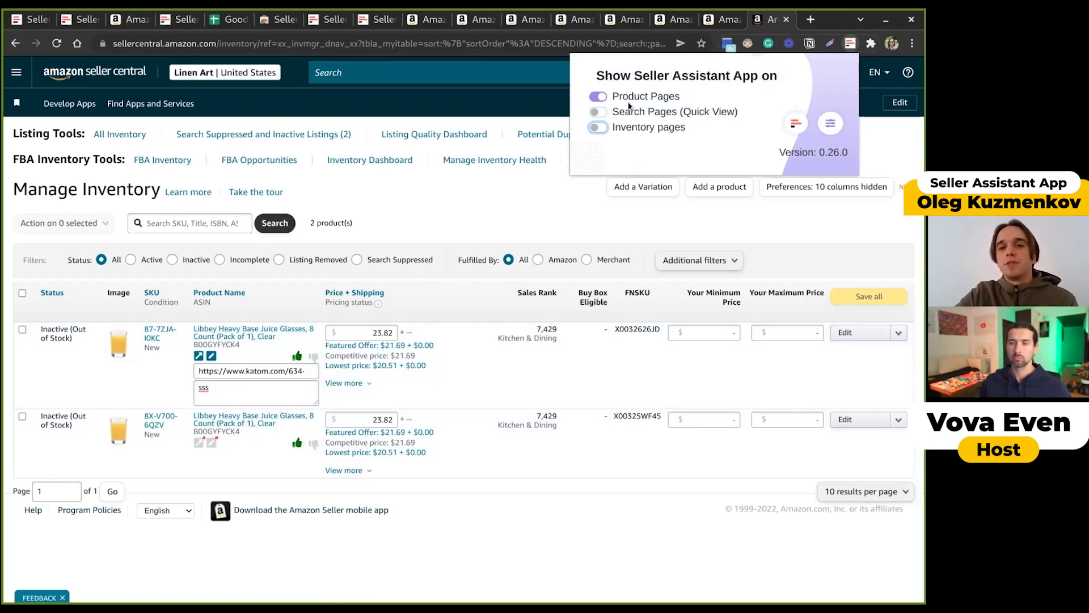
click(448, 215)
- Bring up the Cambro GoBox carrier's Amazon page and switch the extension's panel between its compact and full views
click(133, 19)
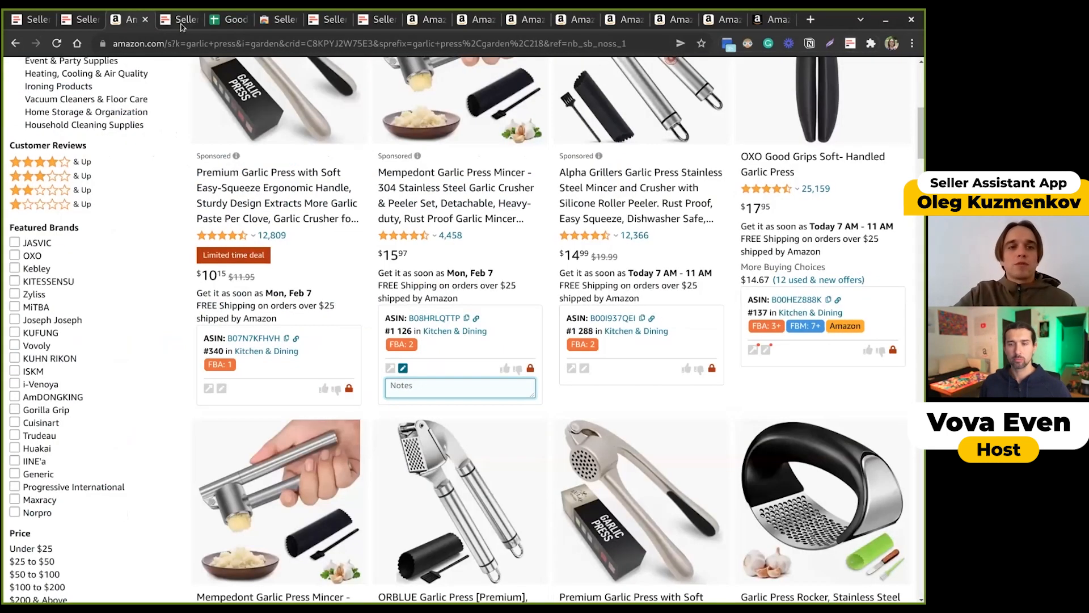
click(319, 20)
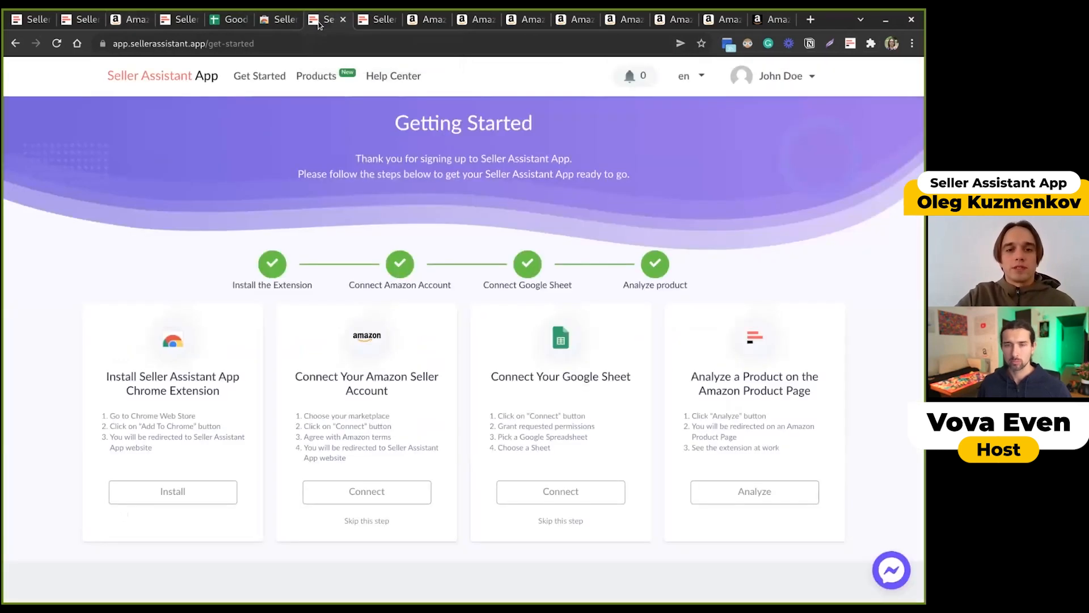
click(426, 20)
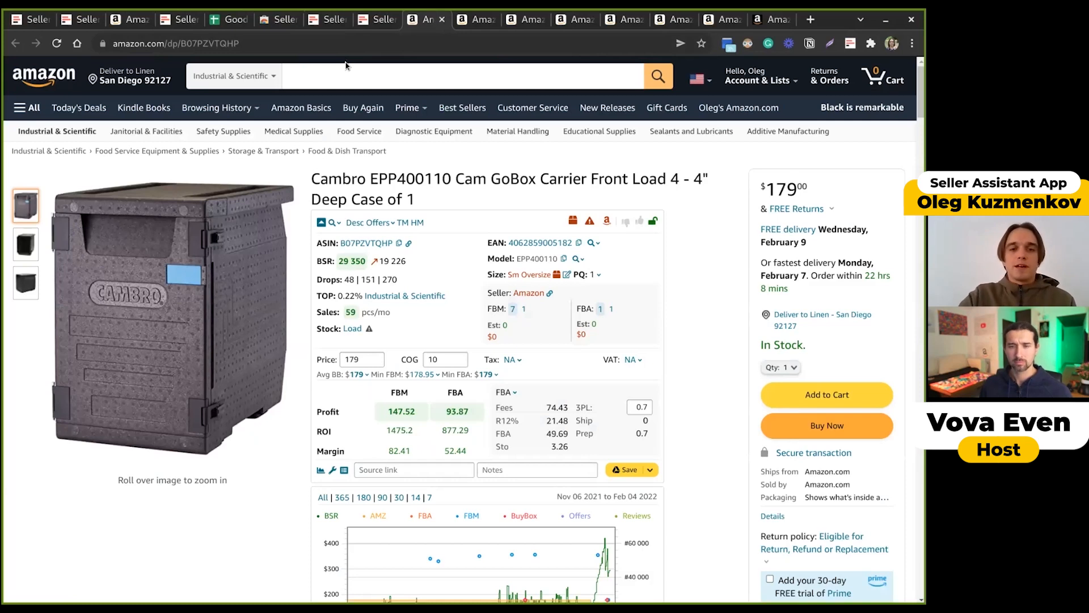
click(321, 223)
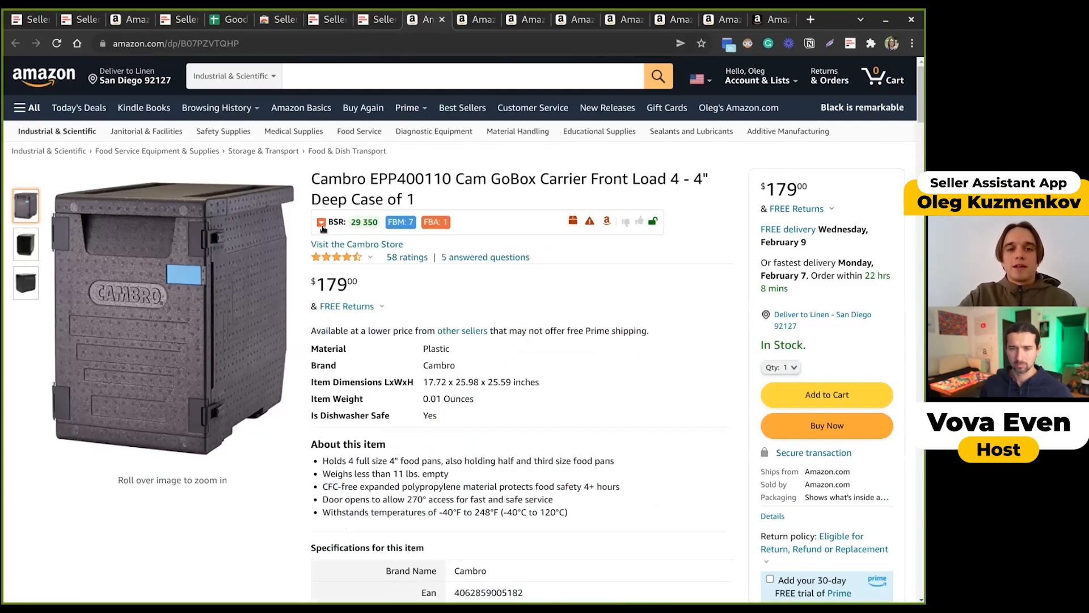
click(321, 222)
click(321, 222)
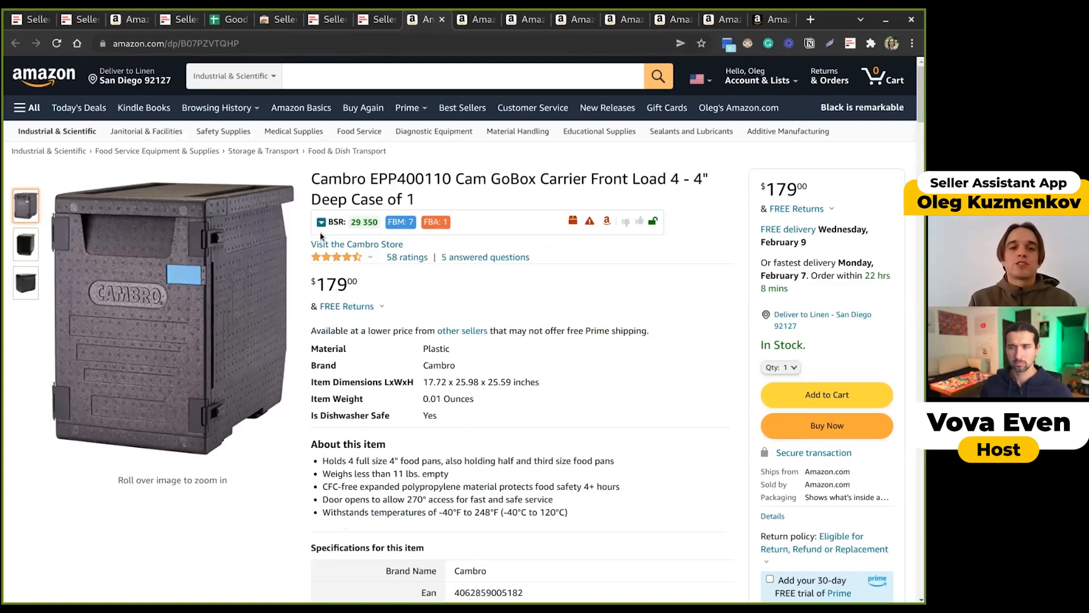
mouse_move(363, 226)
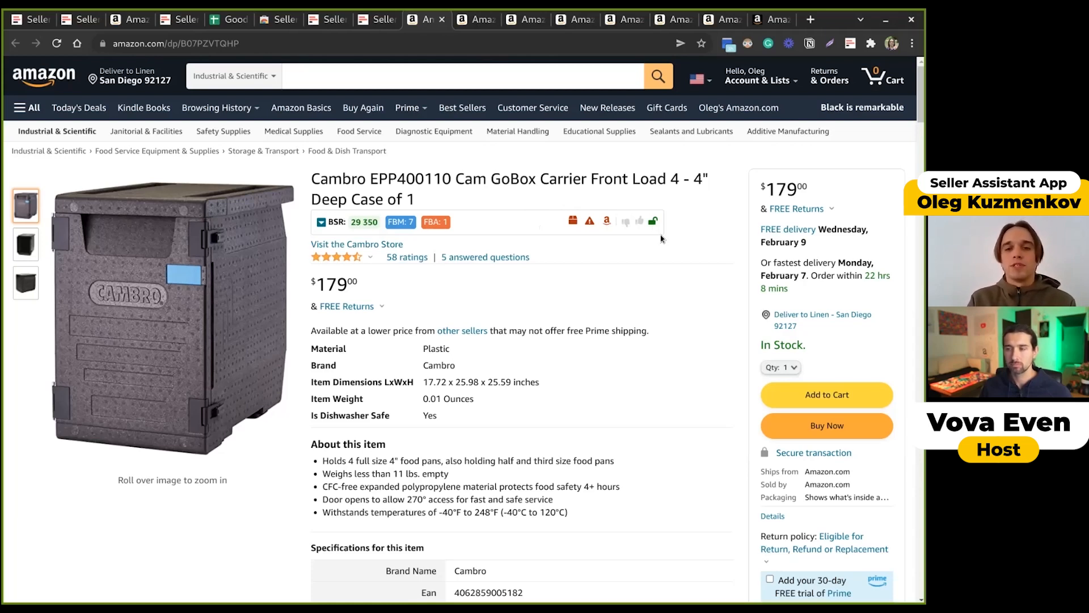
click(321, 222)
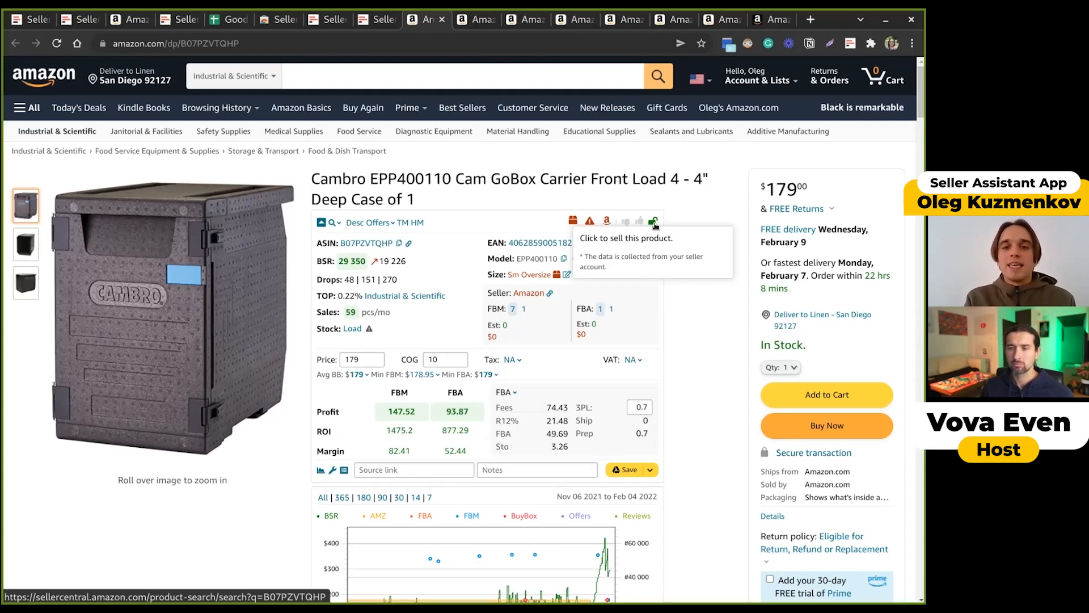
- Inspect the Bormioli glasses' selling restriction and the Cambro carrier's product alerts, including the intellectual property complaint warning
click(479, 23)
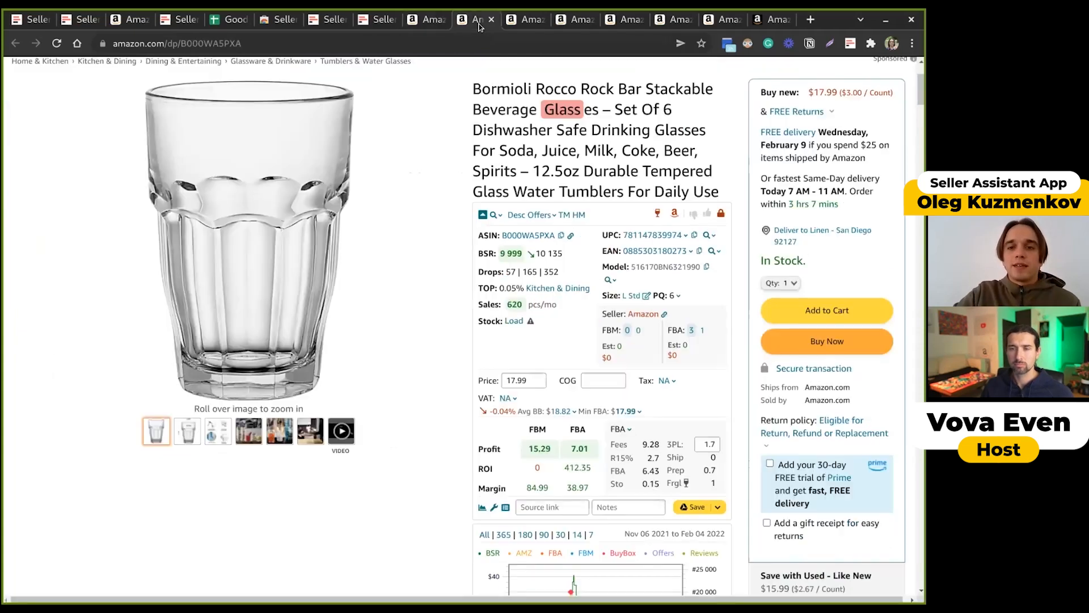
mouse_move(722, 218)
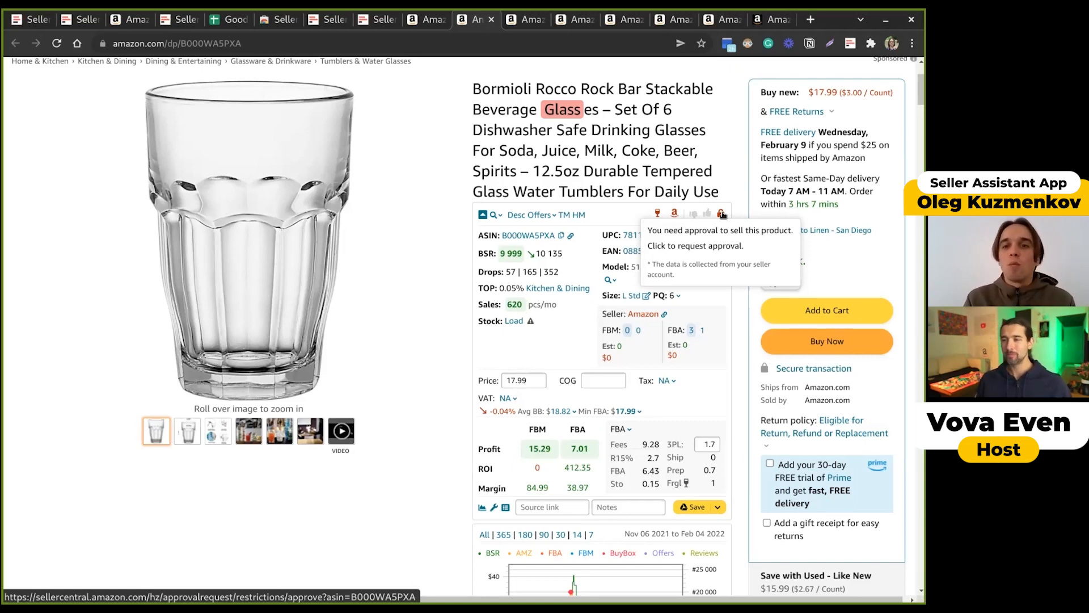
key(ctrl+shift+Tab)
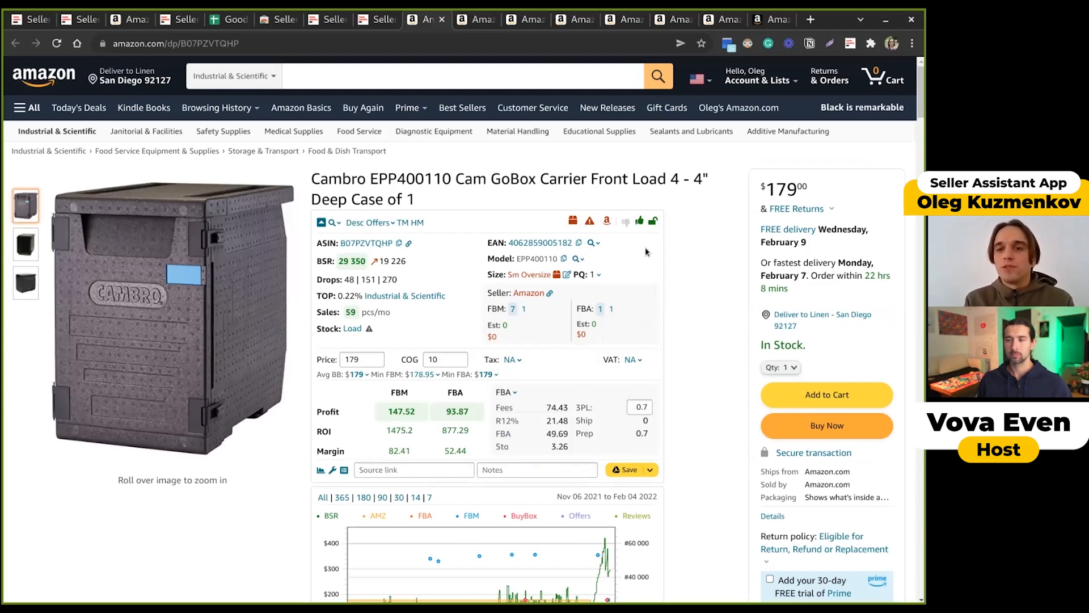
mouse_move(607, 225)
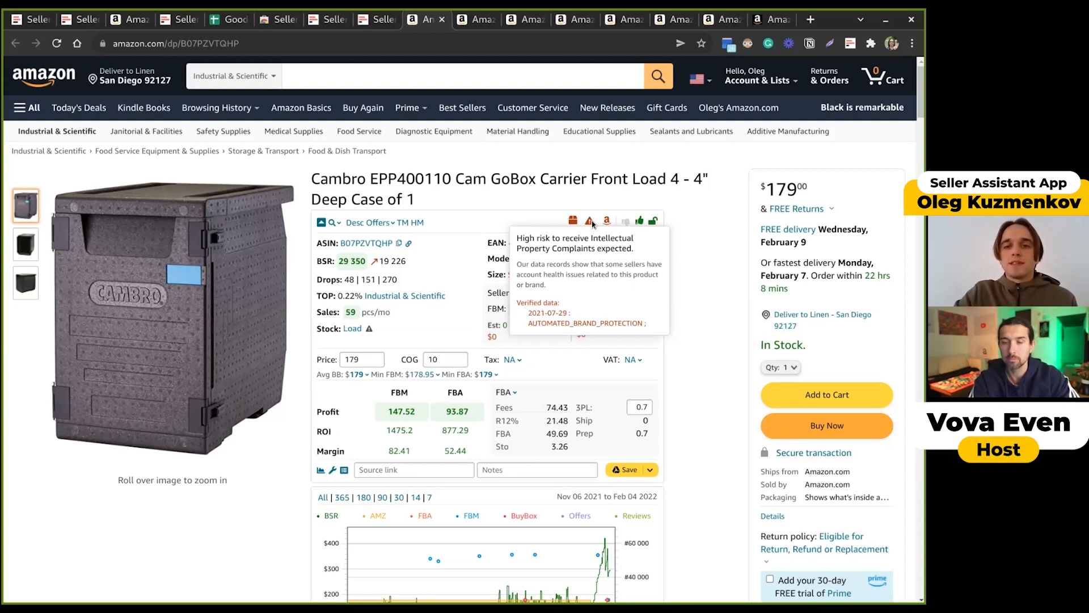
mouse_move(573, 225)
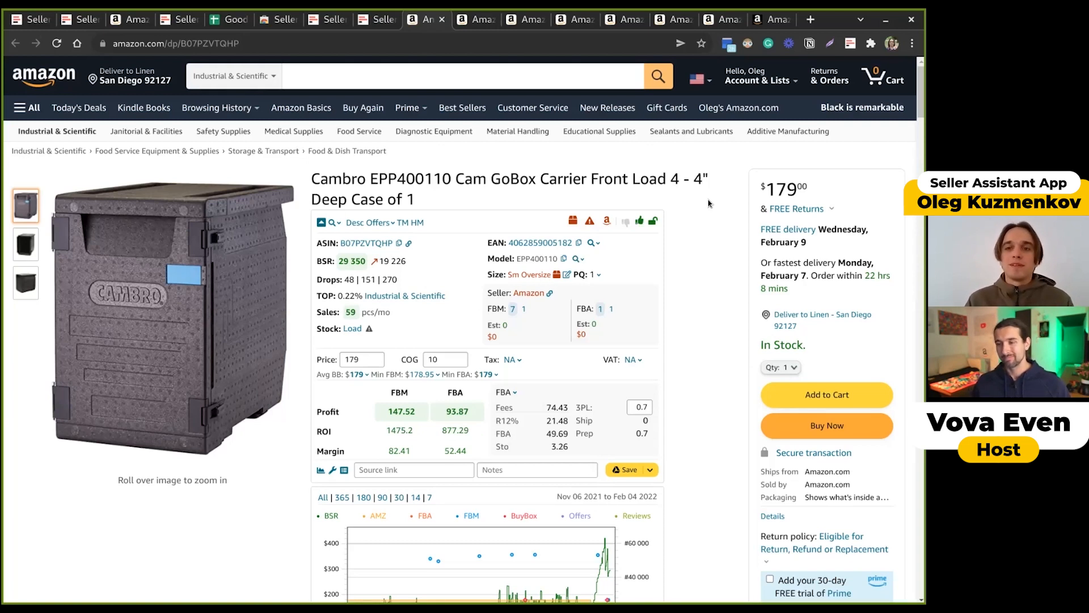
- Inspect the fragile alert on the Bormioli glasses page and the meltable alert on the M&M's candy page
key(ctrl+Tab)
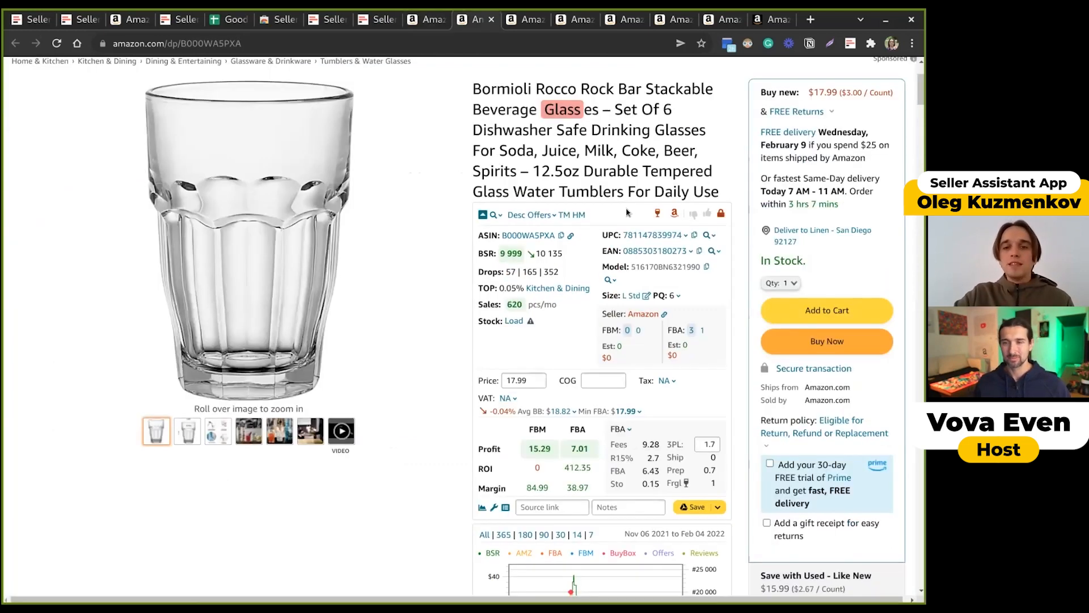
mouse_move(661, 221)
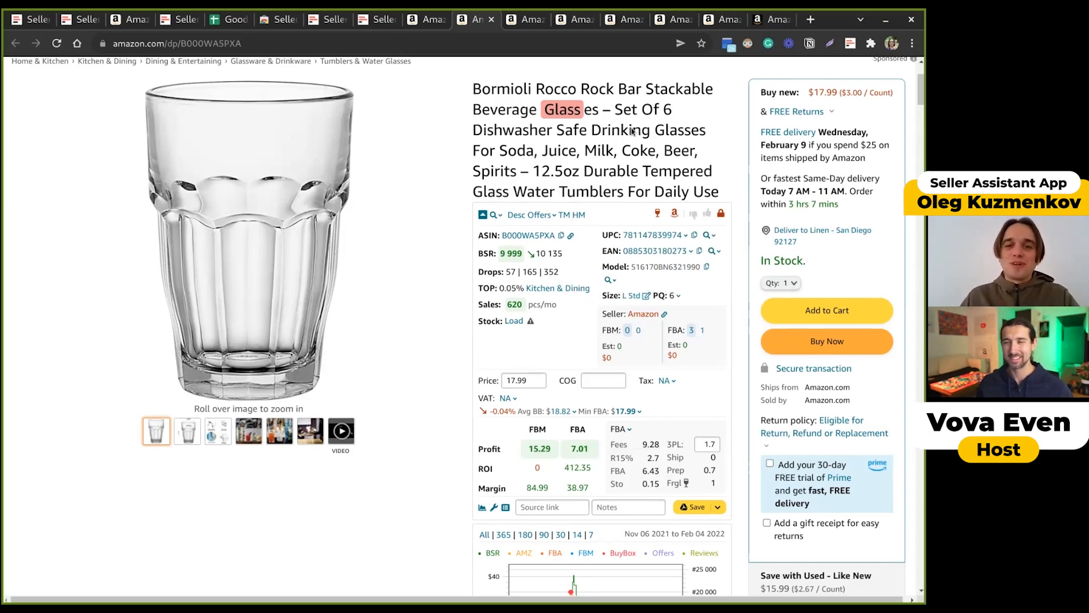
key(ctrl+Tab)
key(ctrl+Tab)
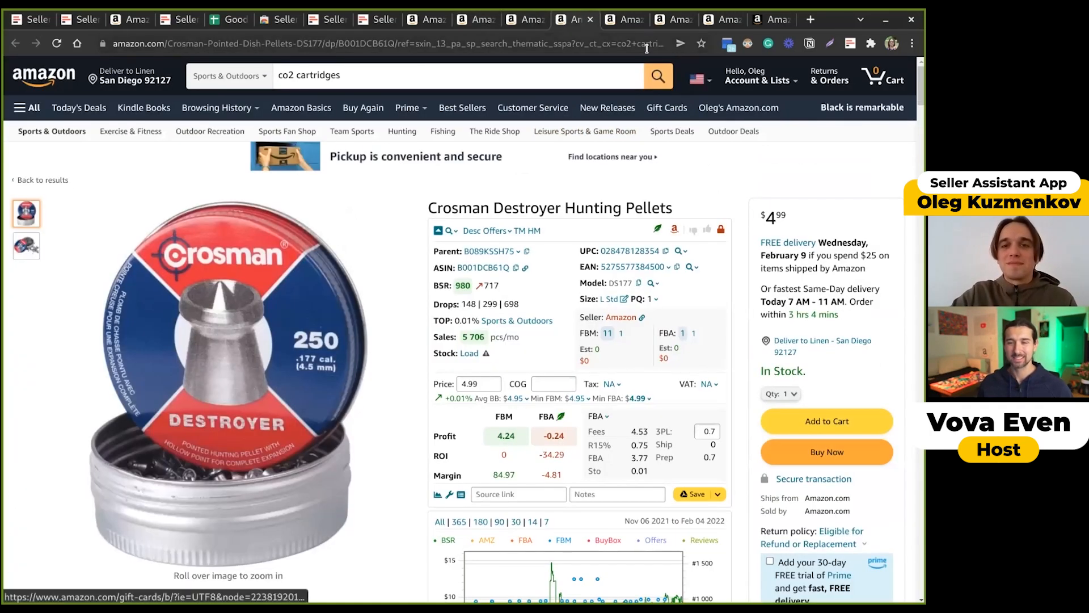
key(ctrl+Tab)
key(ctrl+Tab)
key(ctrl+Tab)
mouse_move(632, 191)
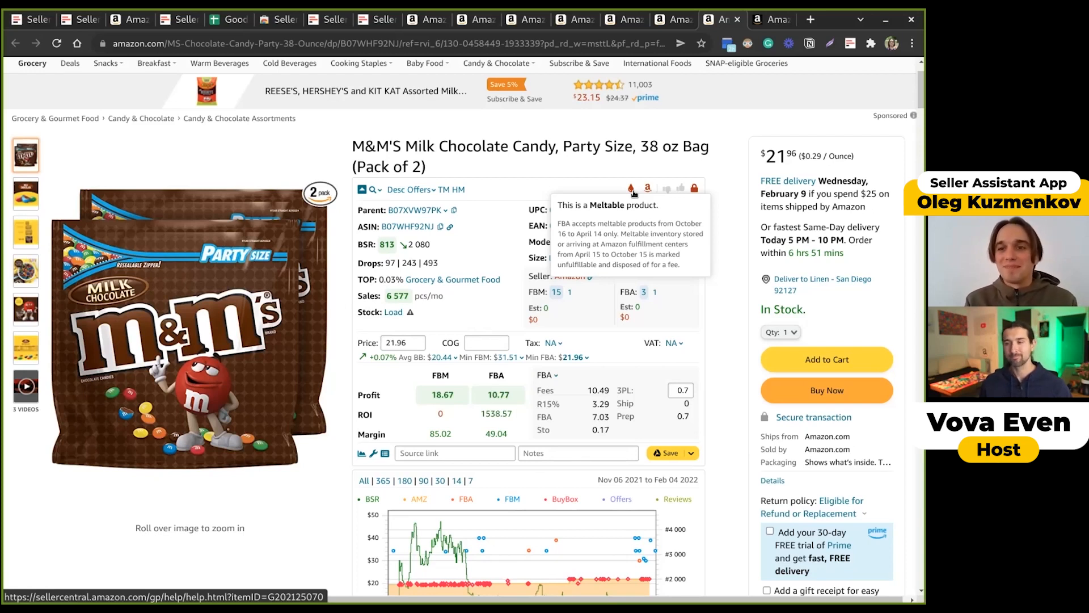
- Check the RJ-45 connectors' Small & Light eligibility and try costs of goods of 5 and 4
key(ctrl+shift+Tab)
mouse_move(678, 212)
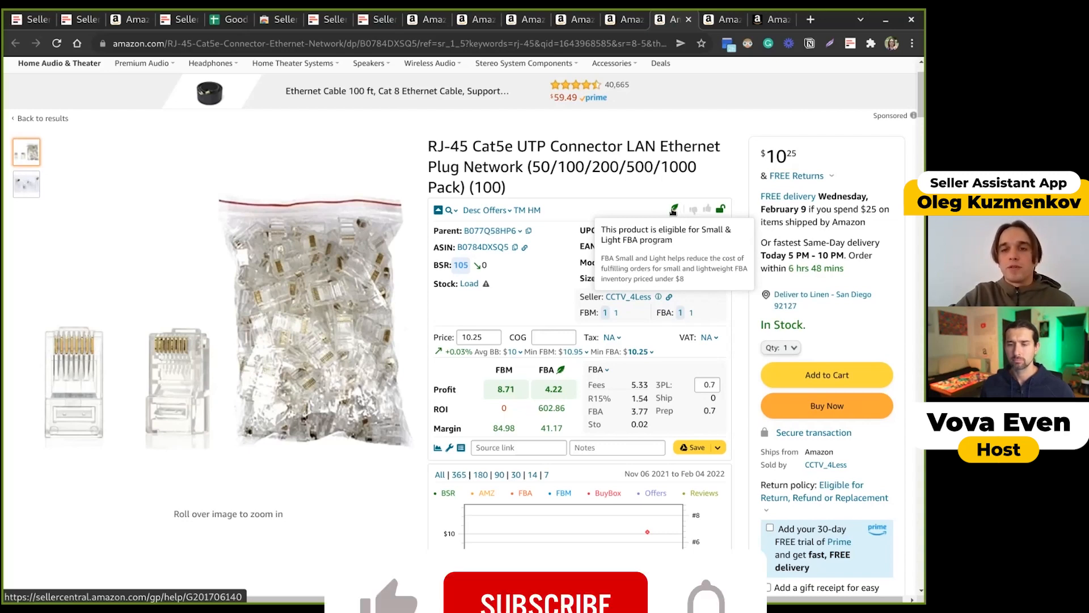
click(552, 336)
text(5)
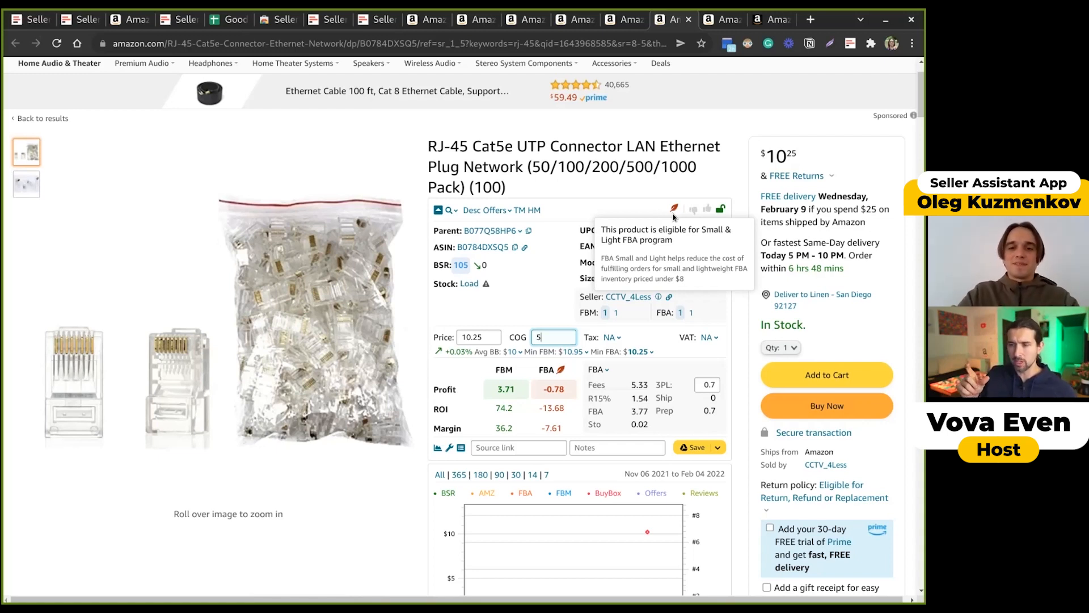
key(BackSpace)
text(4)
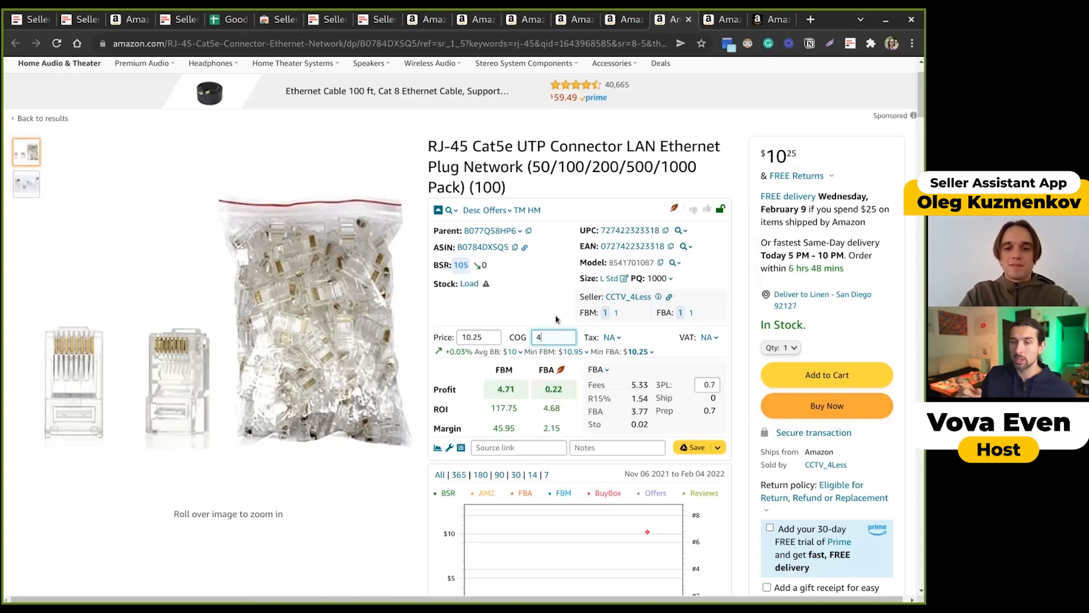
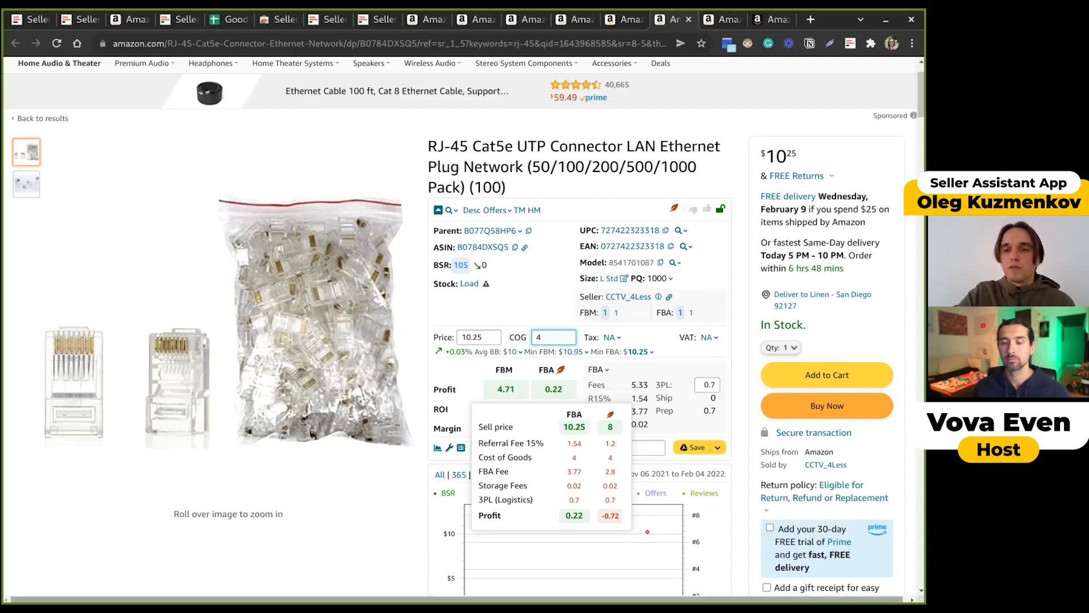
- Compare the RJ-45 connectors' regular FBA and Small & Light profit breakdowns against the listing price
double_click(767, 147)
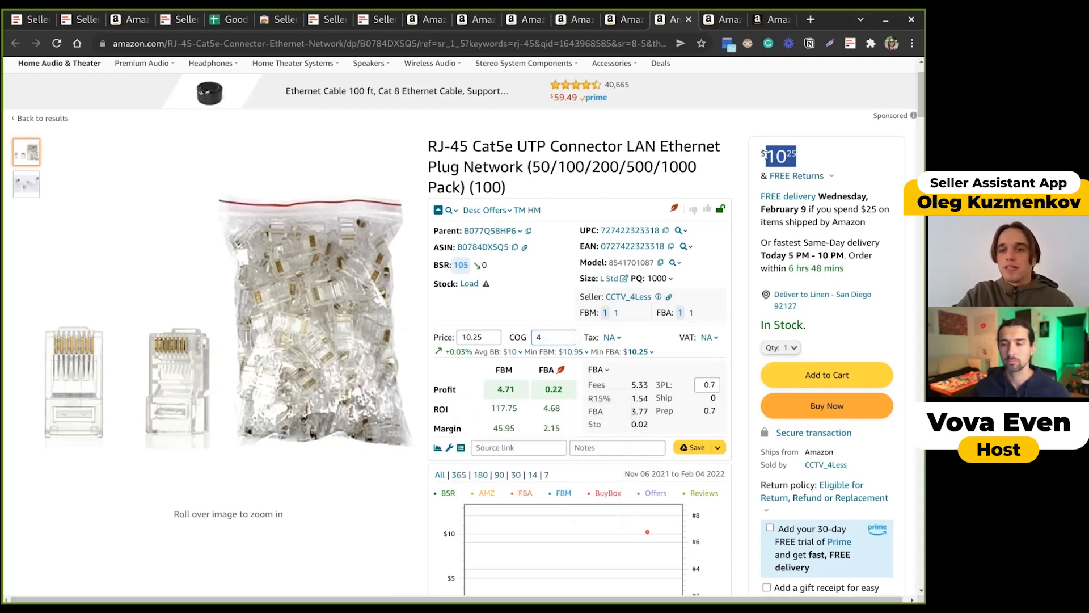
click(749, 322)
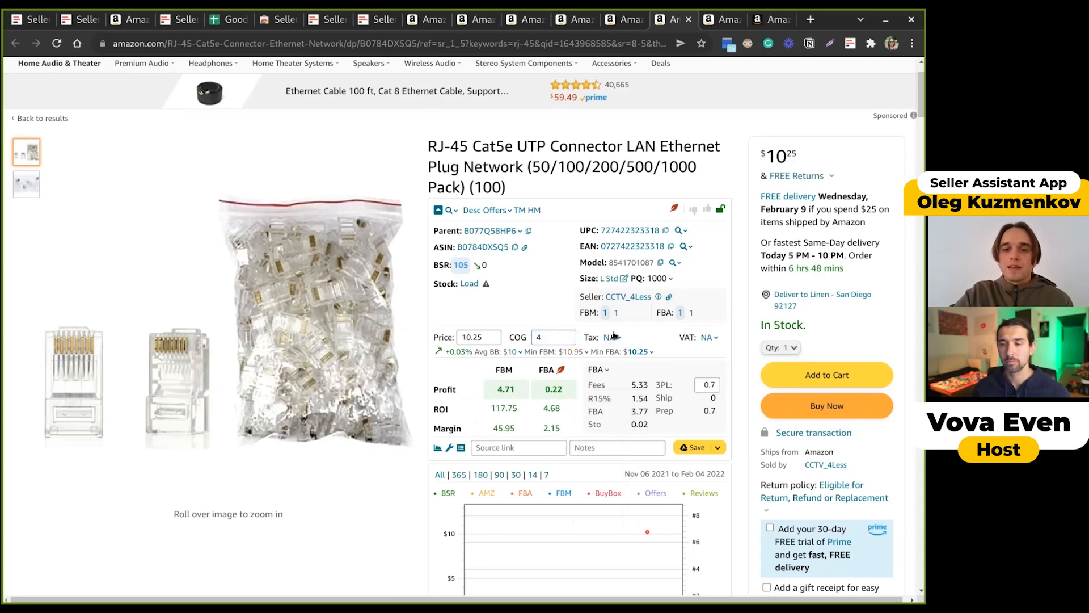
mouse_move(553, 370)
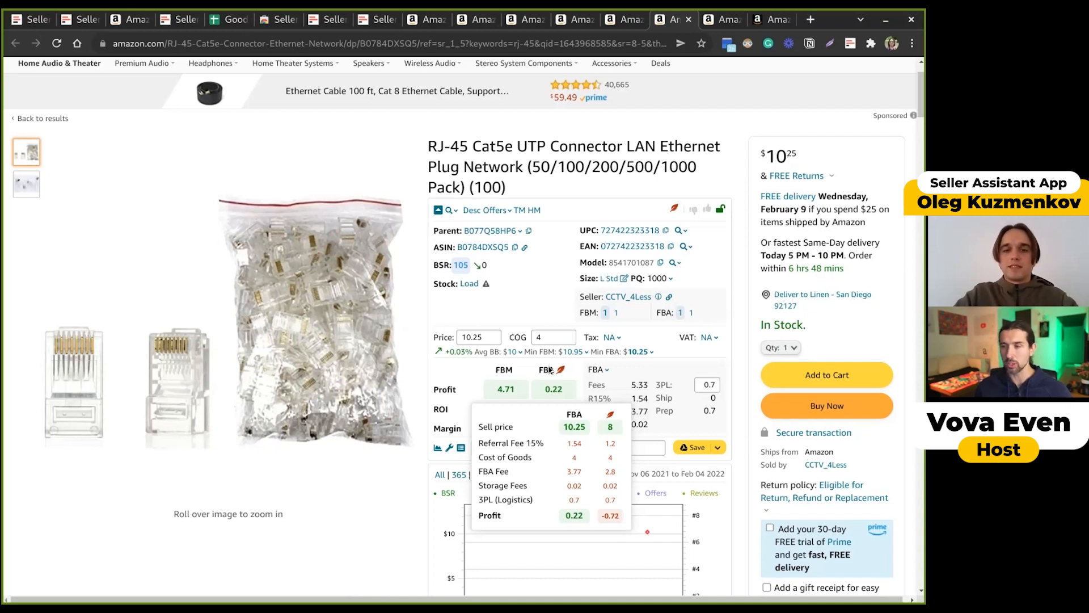
- Set the RJ-45 connectors' cost of goods to 1 and review the FBA and Small & Light profit breakdown
click(553, 337)
text(.1)
scroll(540, 339, up, 1)
key(BackSpace)
key(BackSpace)
key(BackSpace)
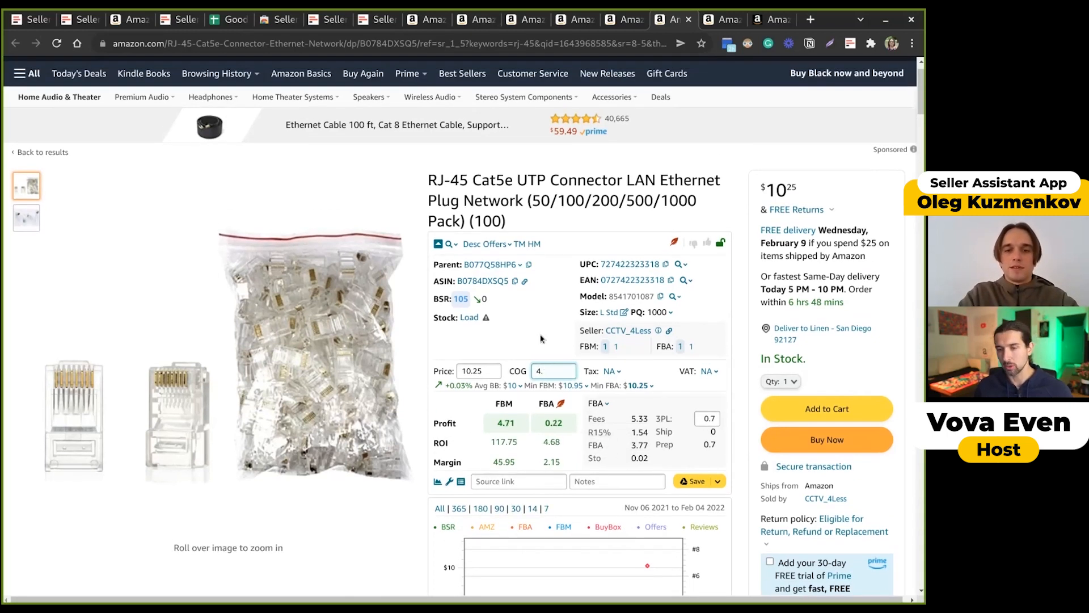
text(1)
mouse_move(559, 403)
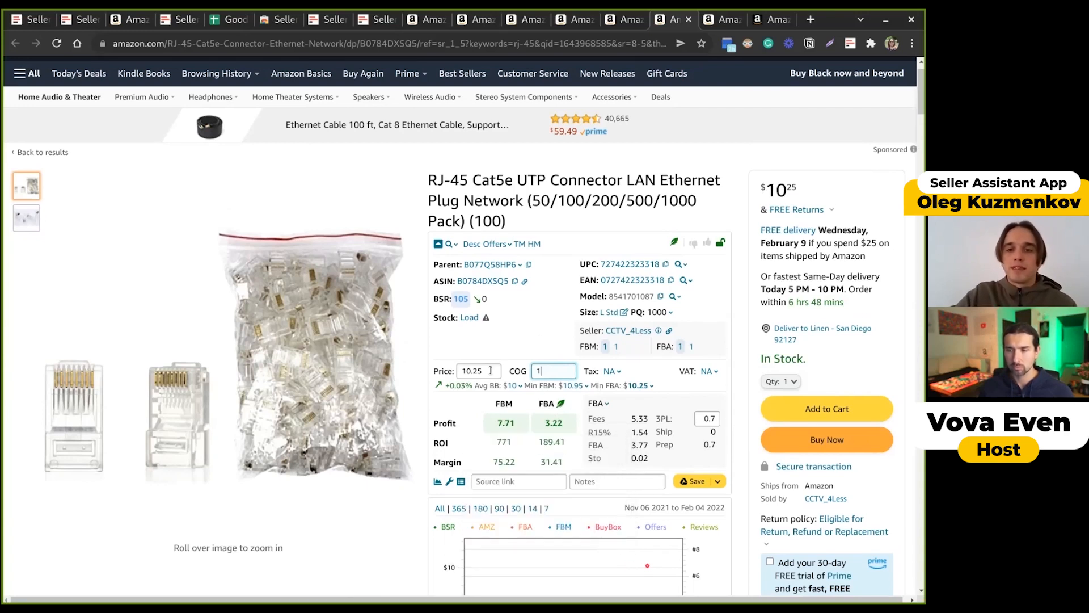
mouse_move(604, 316)
click(561, 371)
text(1)
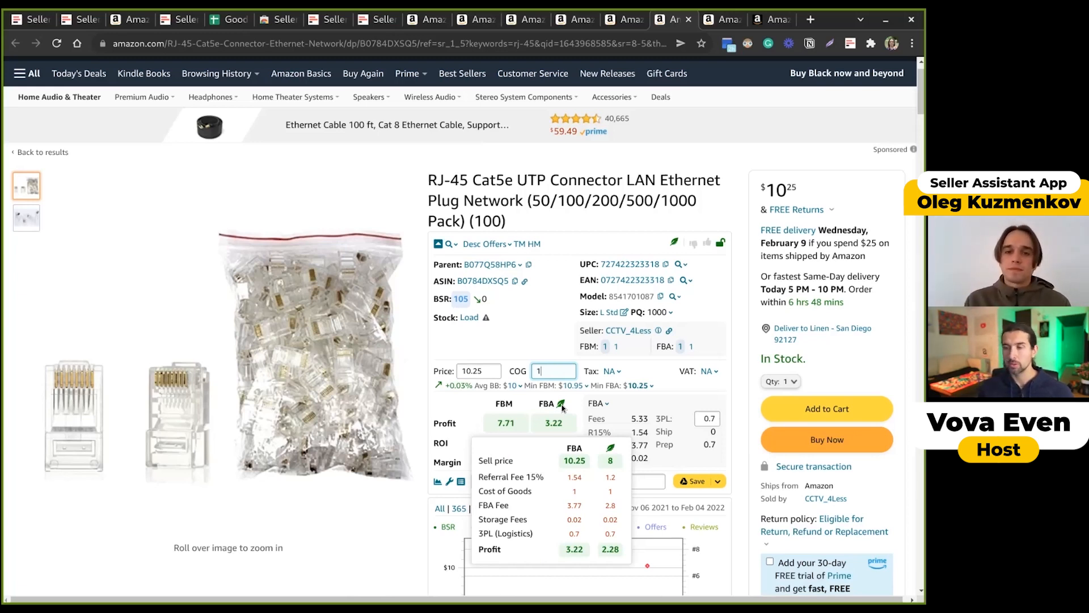
- Check the meltable alert on the M&M's candy page and review its list of new-condition offers
key(ctrl+Tab)
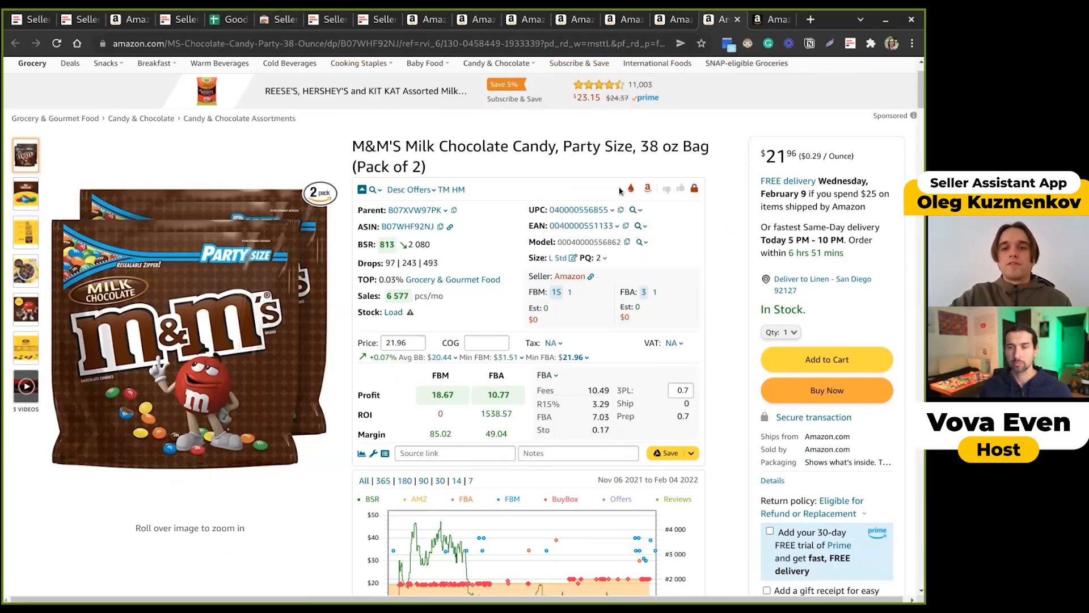
mouse_move(631, 187)
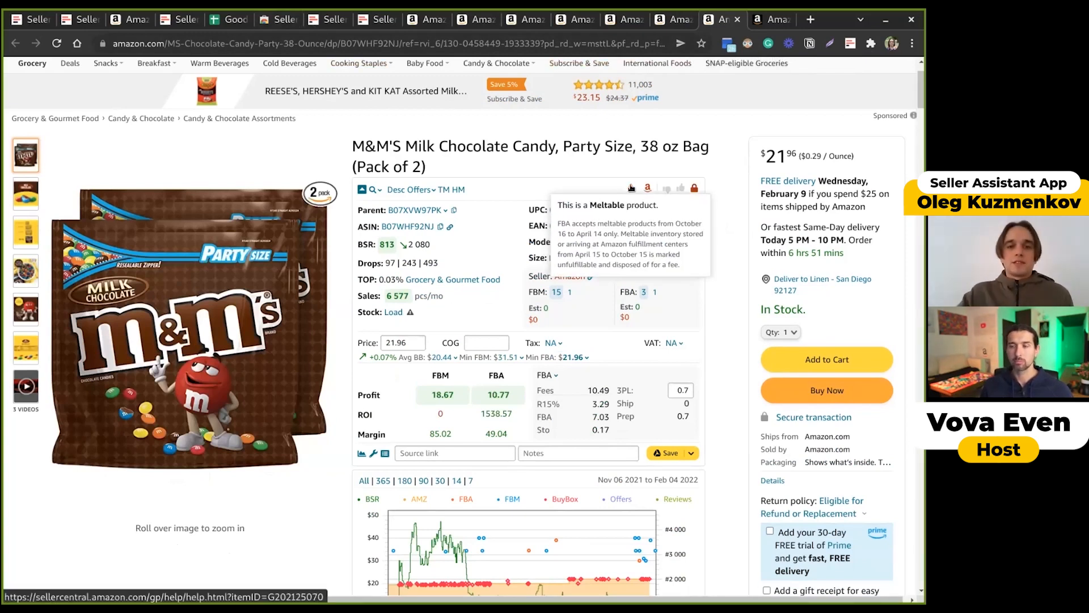
click(423, 190)
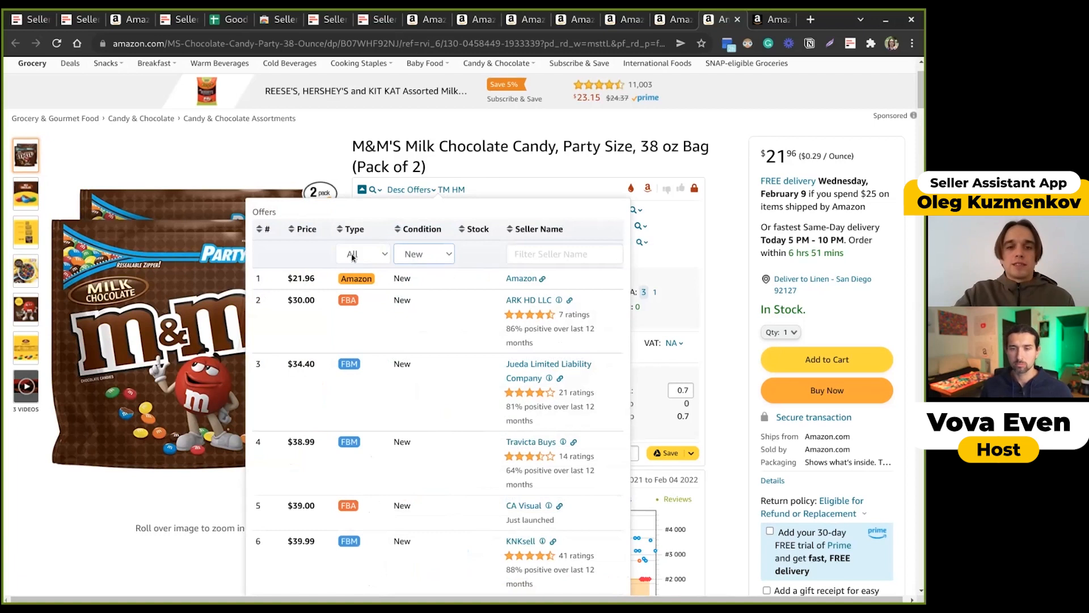
click(362, 285)
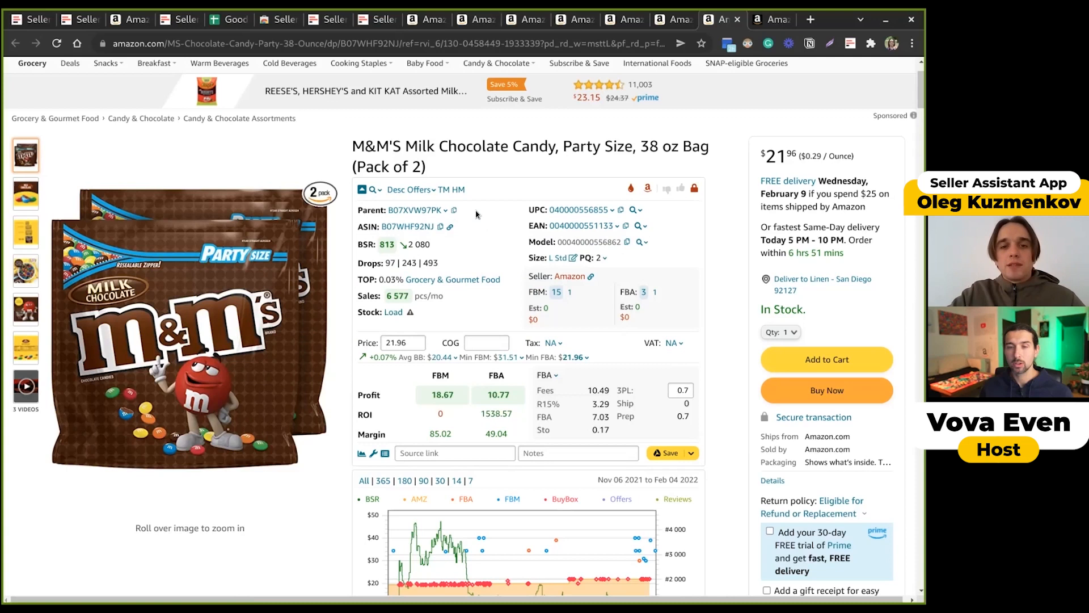
- Use the extension's description shortcut to view the M&M's product description and details, returning to the page's beginning
mouse_move(370, 230)
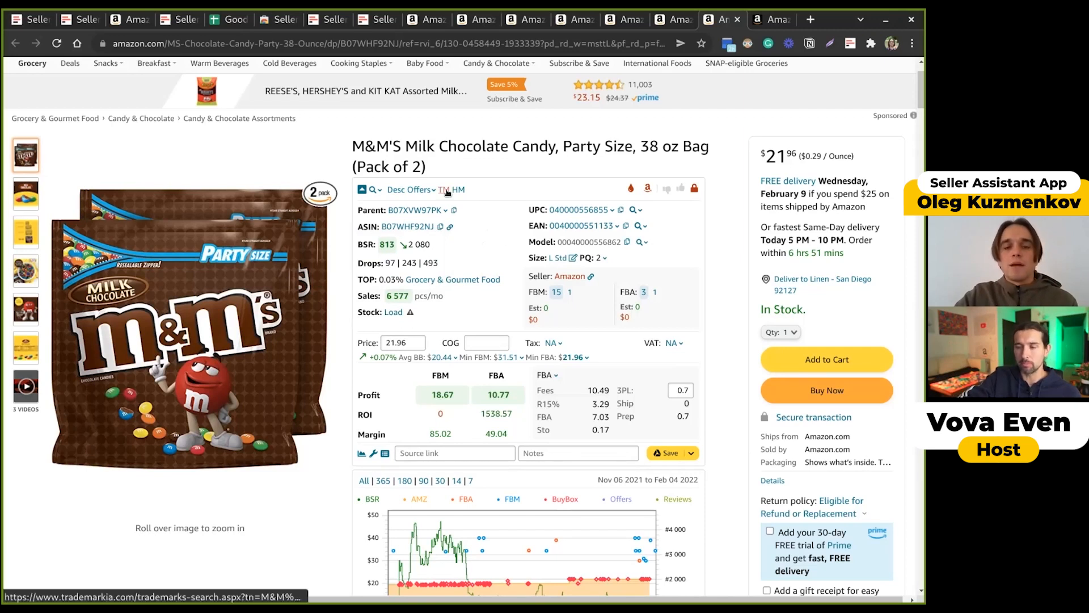
click(396, 189)
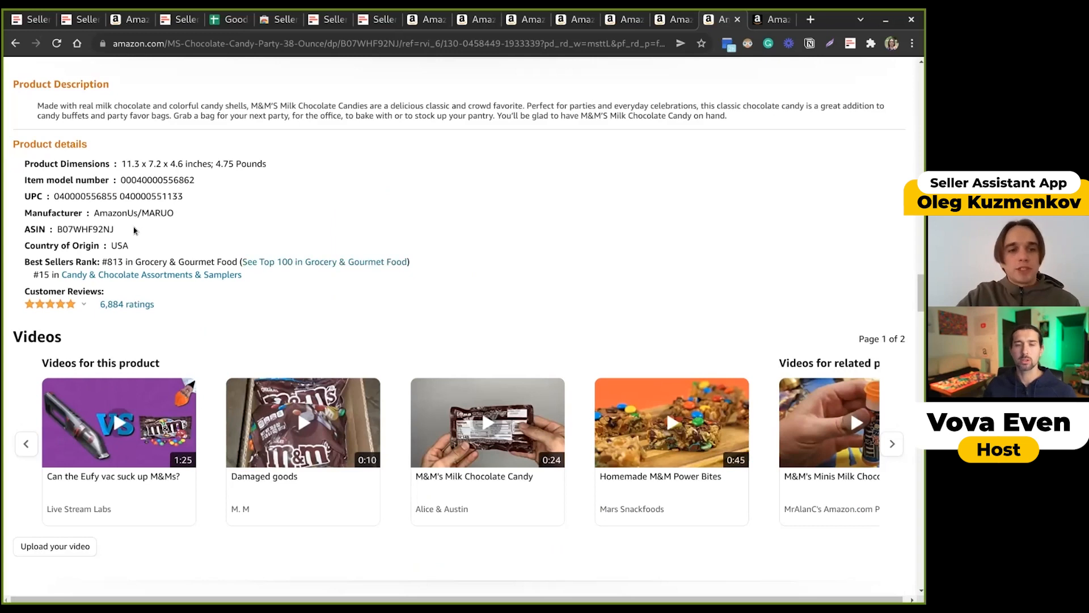
drag(920, 292, 920, 97)
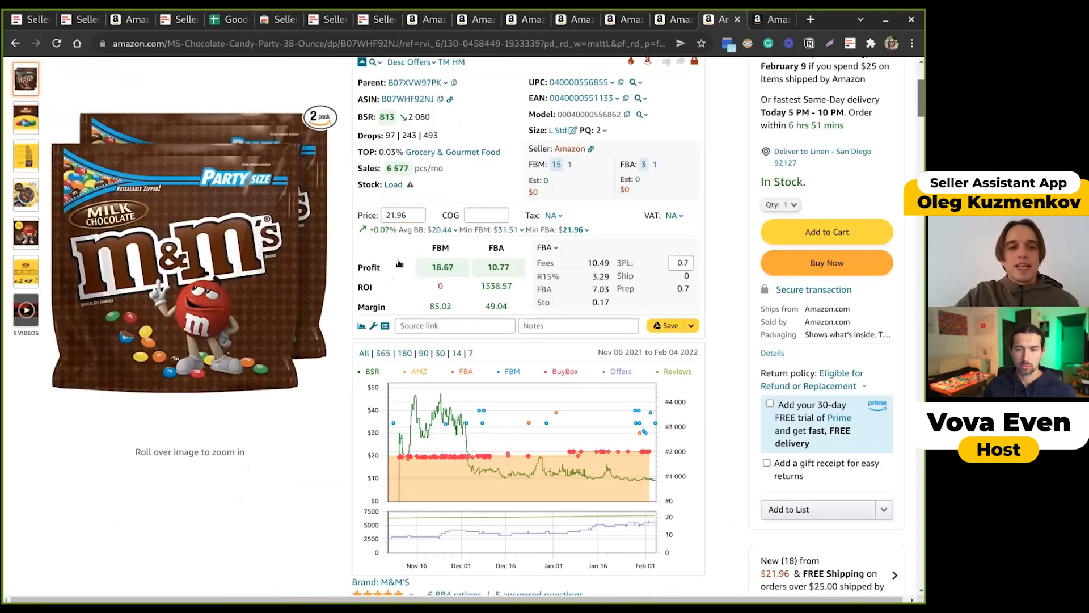
scroll(398, 263, up, 3)
click(398, 258)
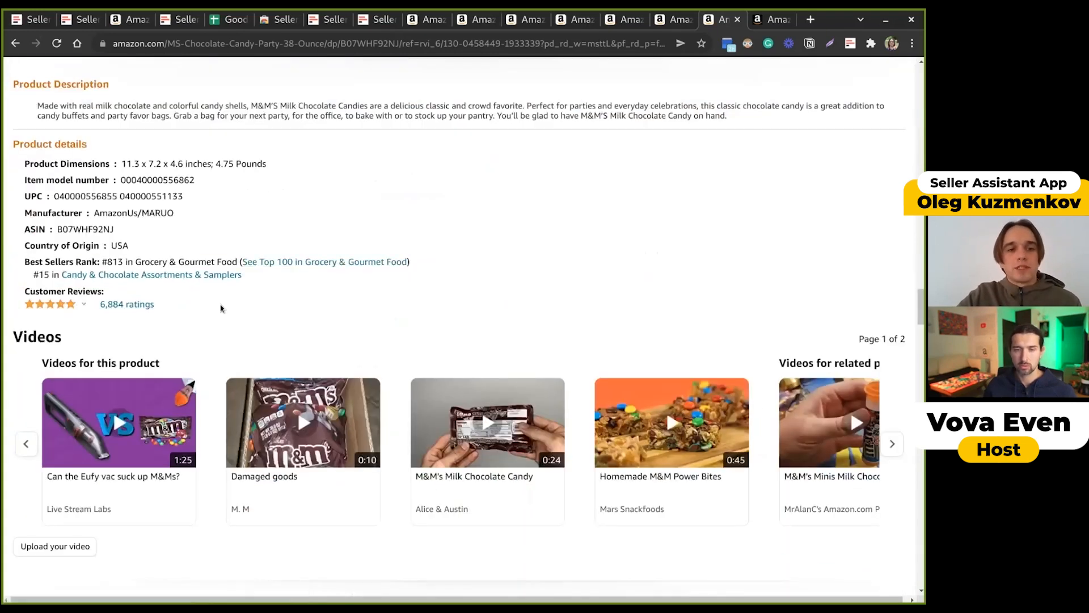
key(Home)
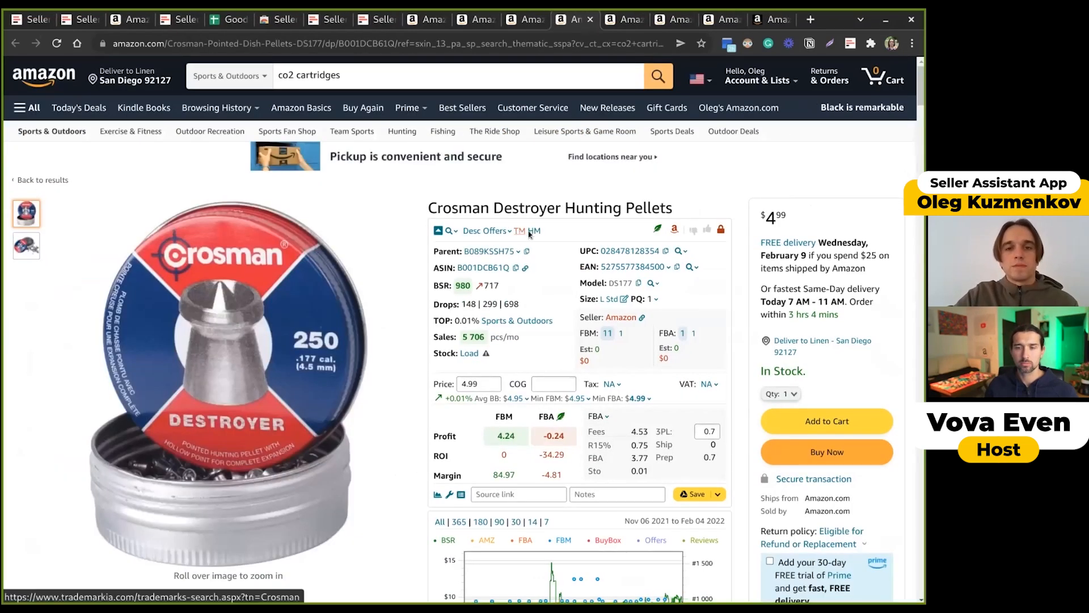
- Look up the Crosman trademark from the hunting pellets page and highlight the first record's description and status
click(519, 233)
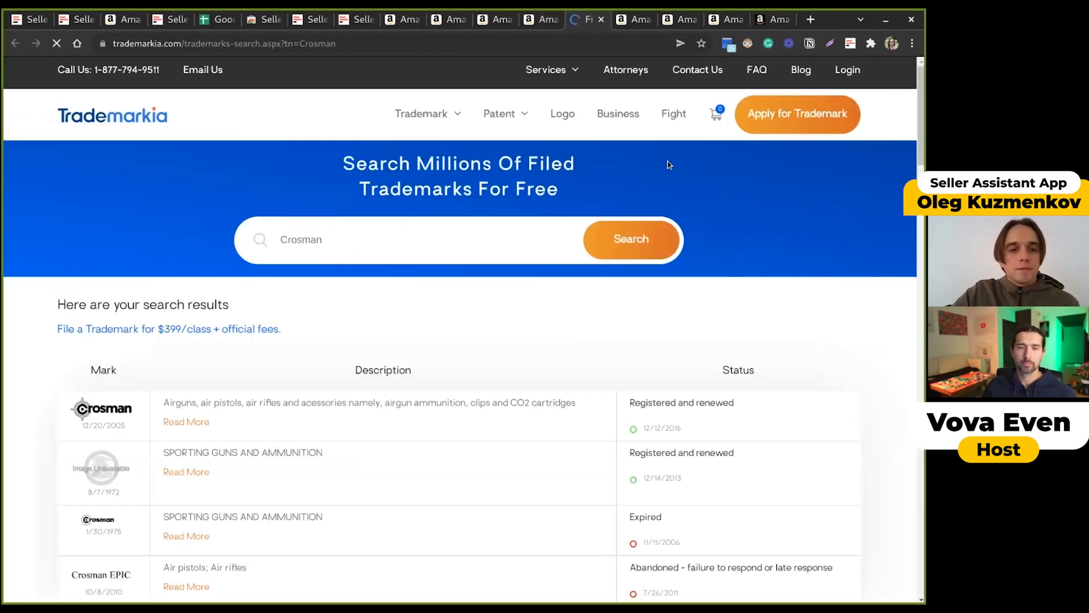
scroll(356, 313, down, 2)
drag(735, 301, 162, 309)
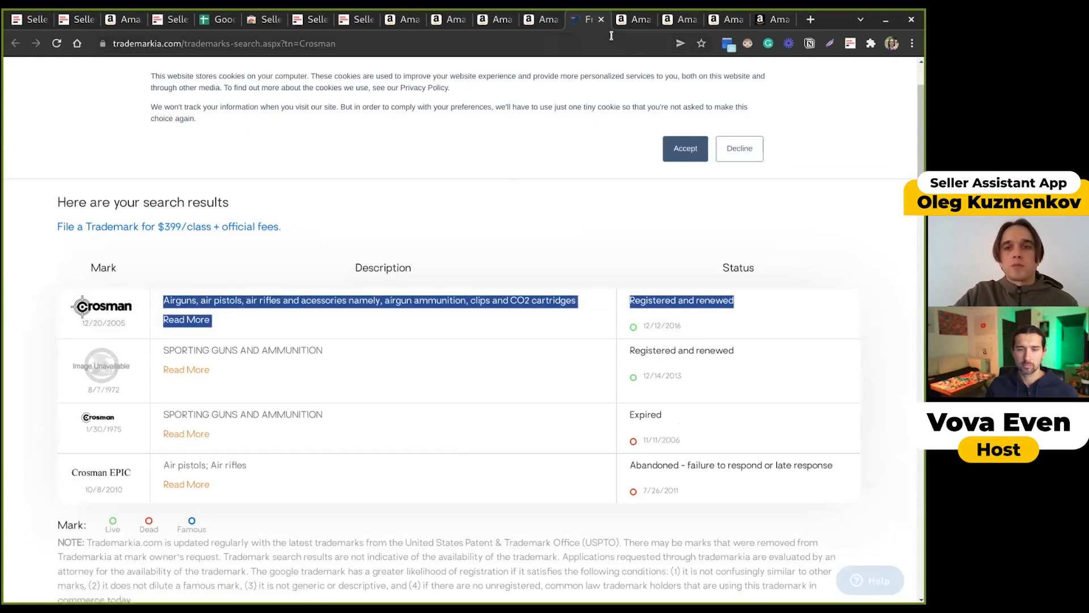
- Open the hazmat guide from the M&M's page and bring up the dangerous goods lookup by ASIN
click(723, 19)
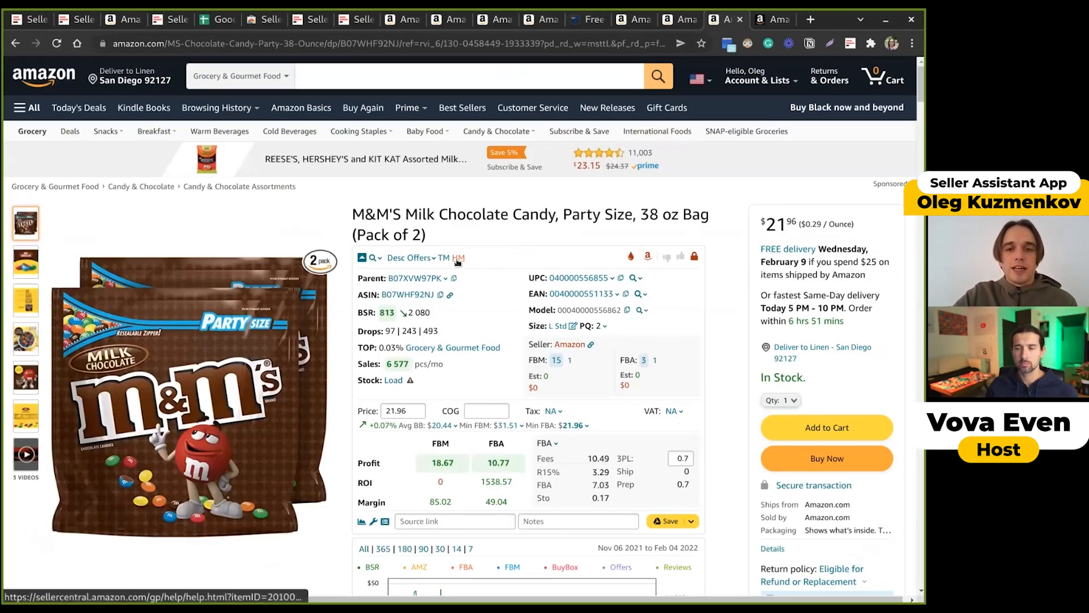
click(457, 261)
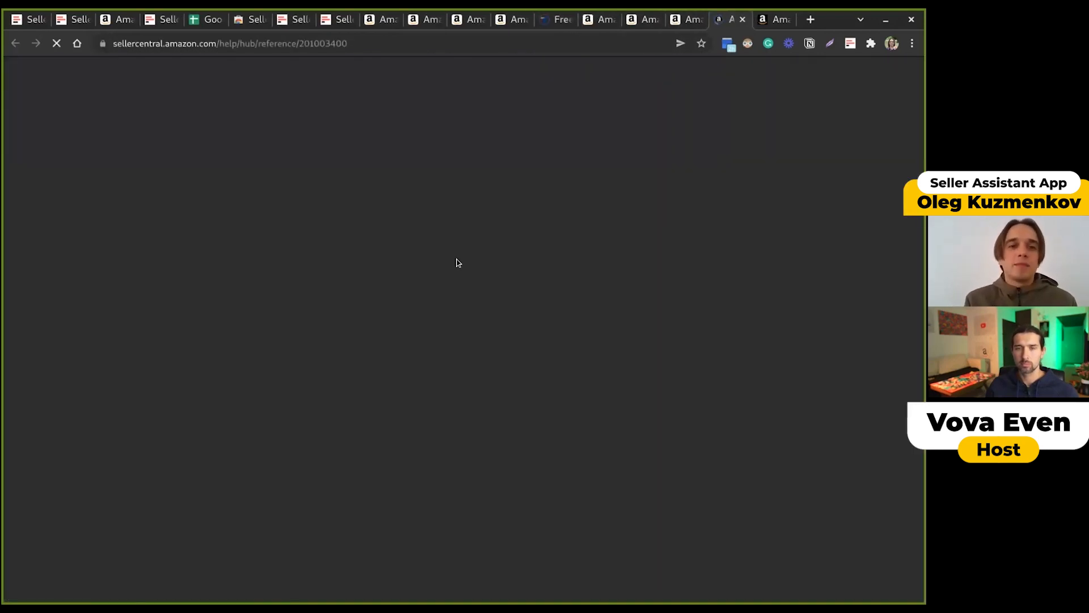
scroll(573, 303, down, 1)
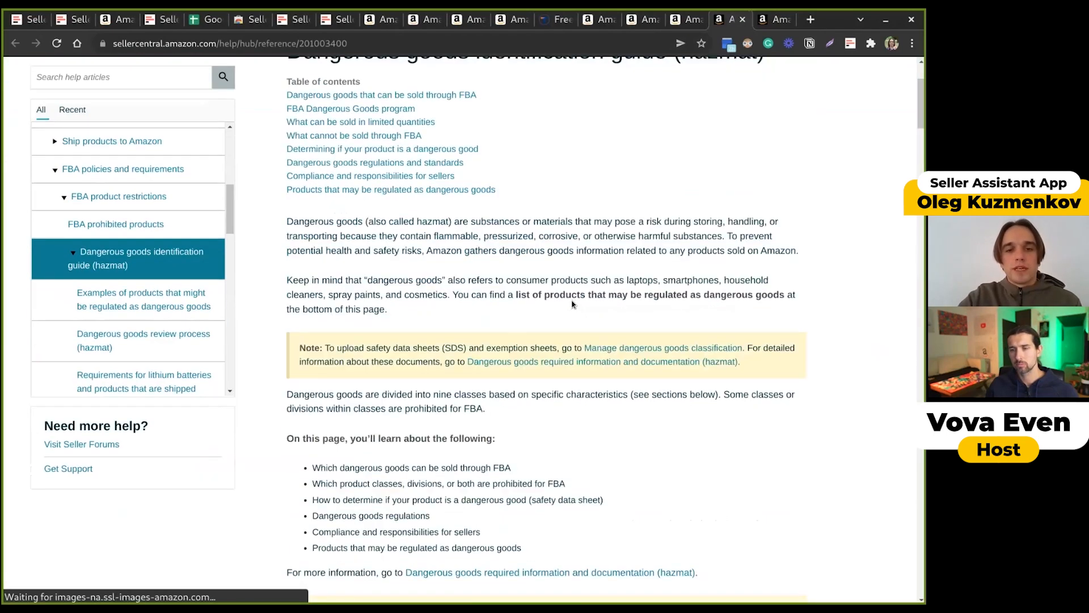
scroll(572, 304, down, 5)
click(328, 398)
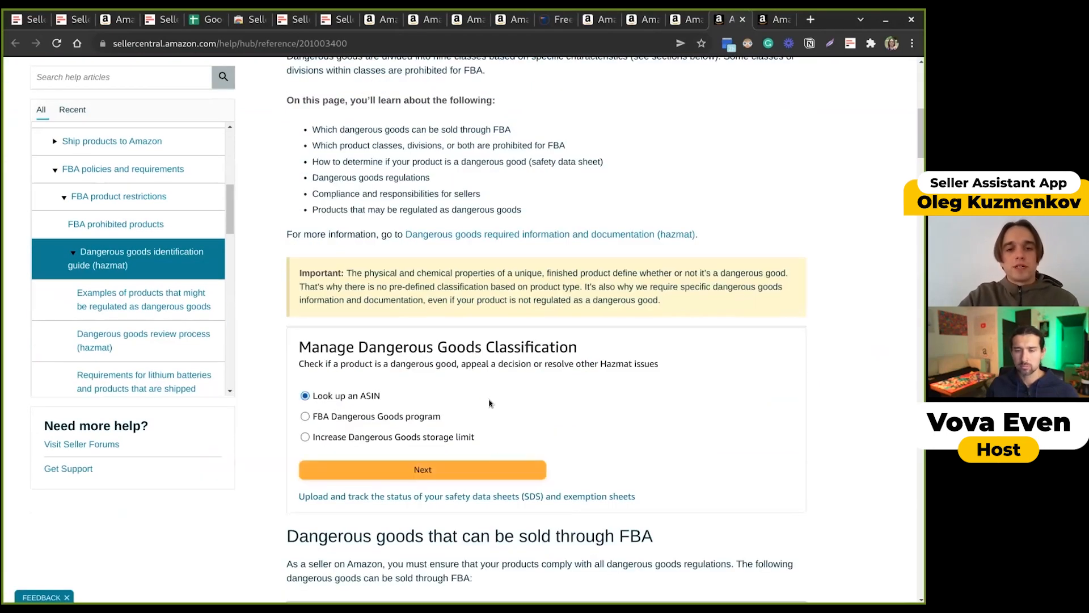
click(428, 472)
scroll(630, 251, down, 3)
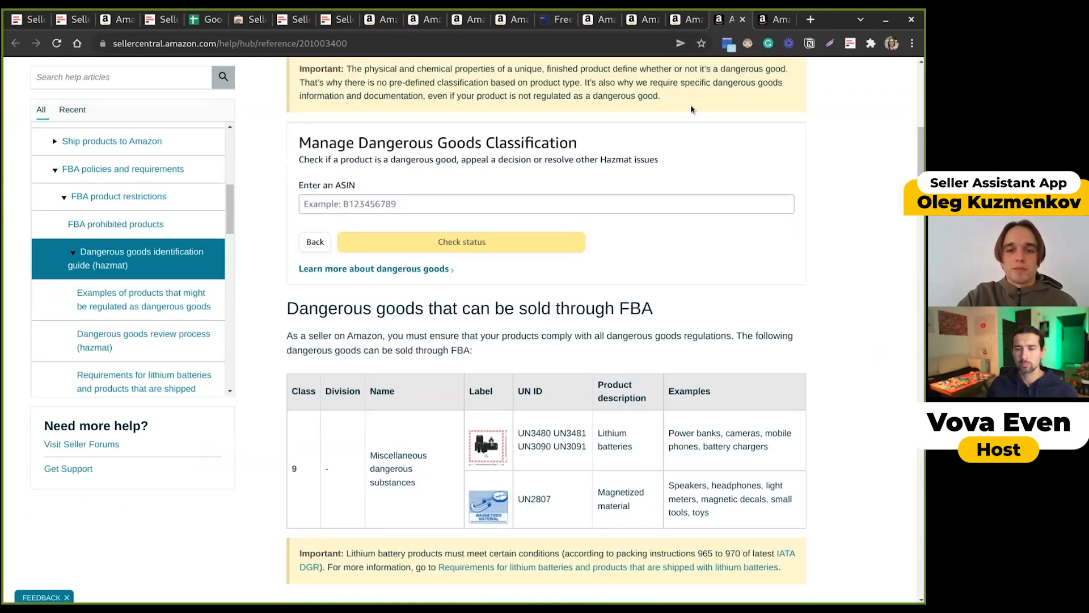
- Return to the M&M's two-pack page and examine its ASIN, full web address, listing price and price history chart
click(687, 20)
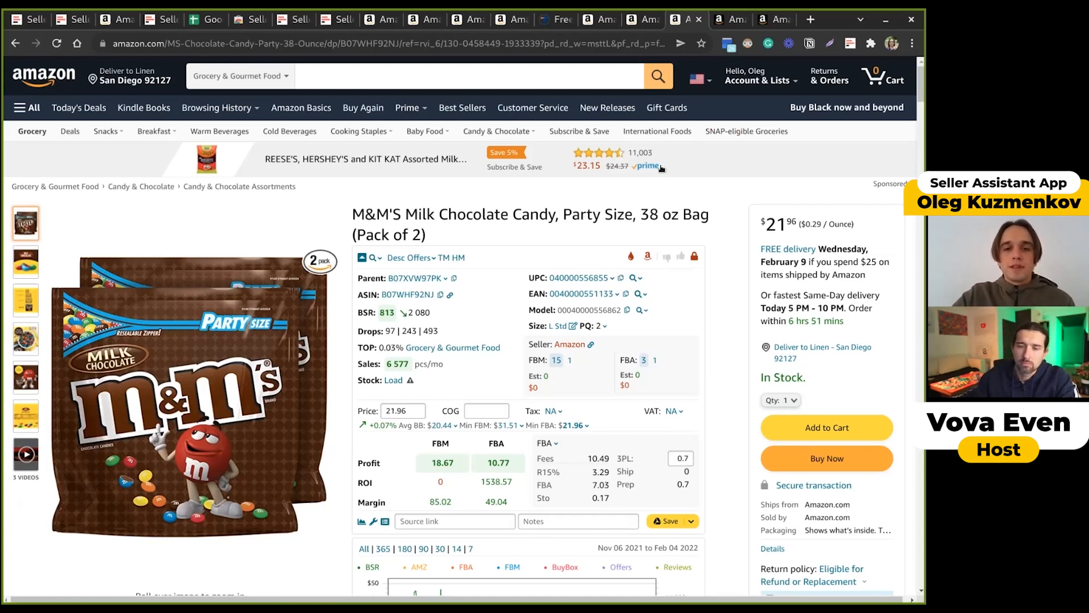
scroll(527, 278, down, 1)
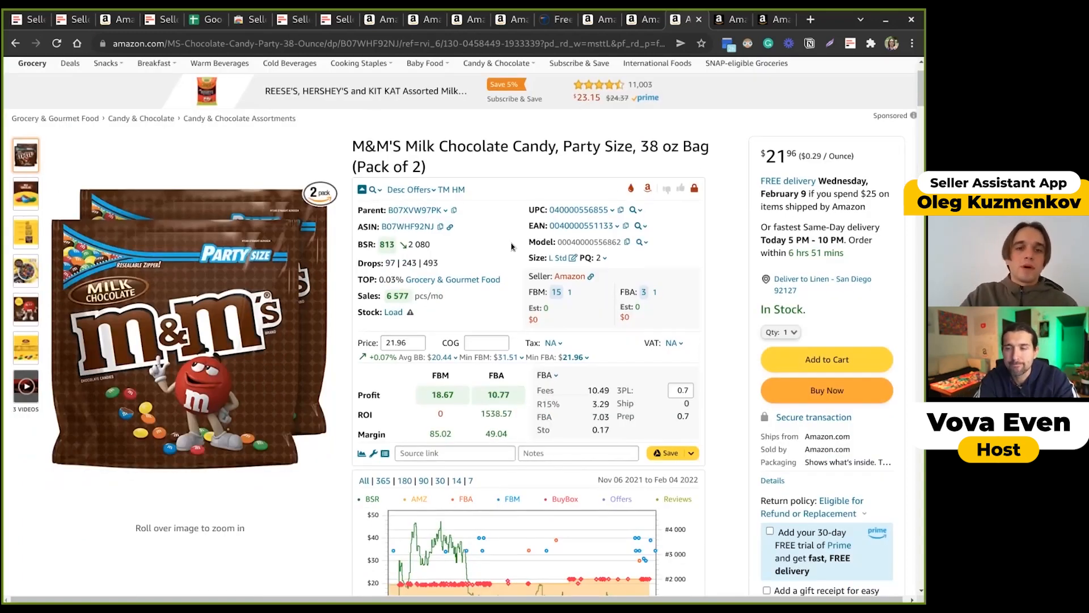
mouse_move(376, 229)
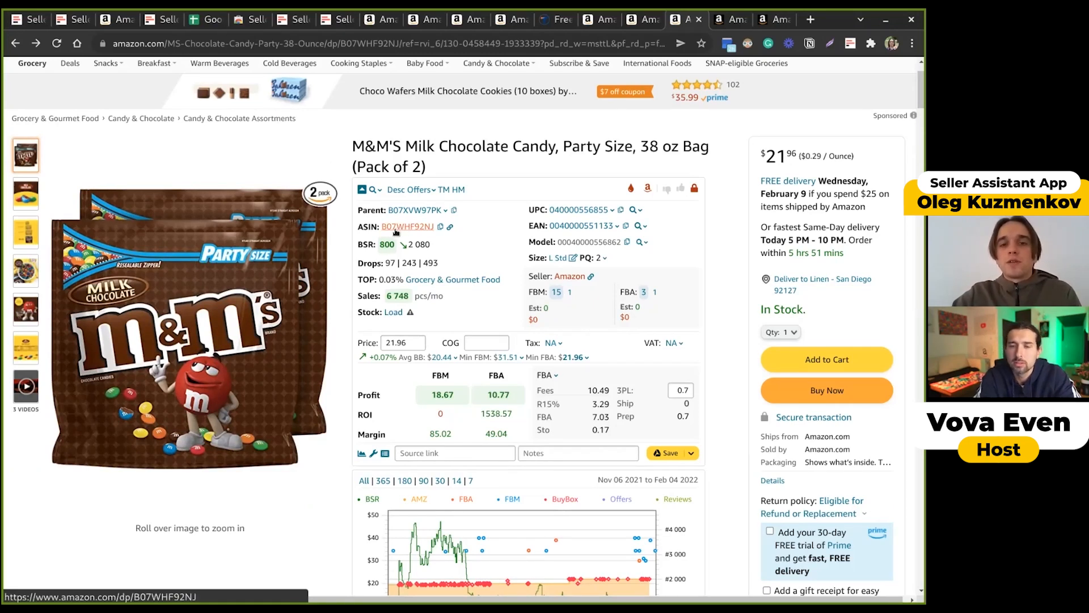
drag(410, 46, 669, 43)
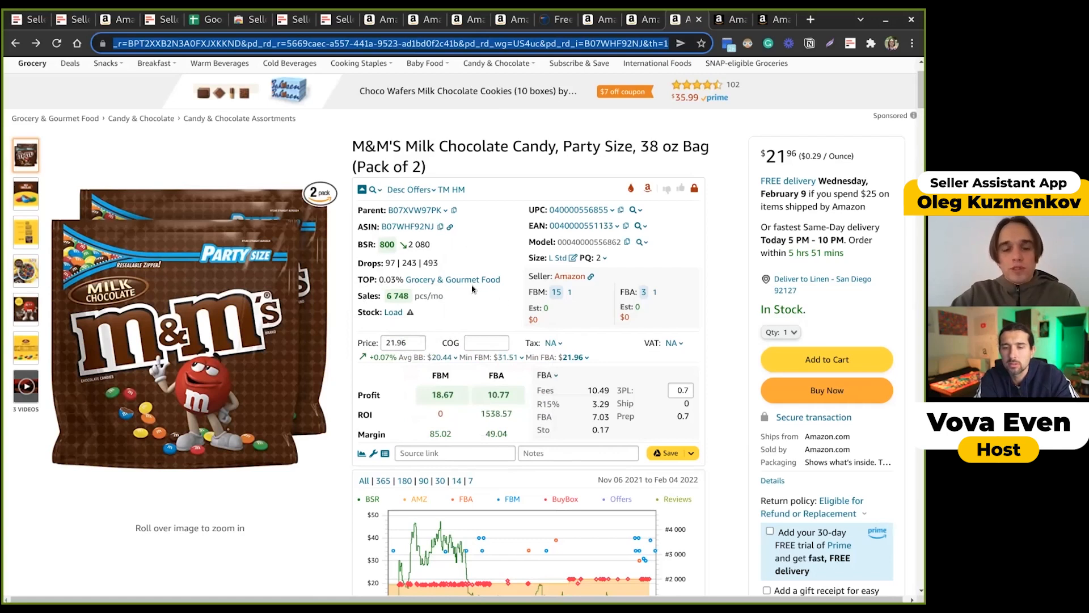
click(518, 271)
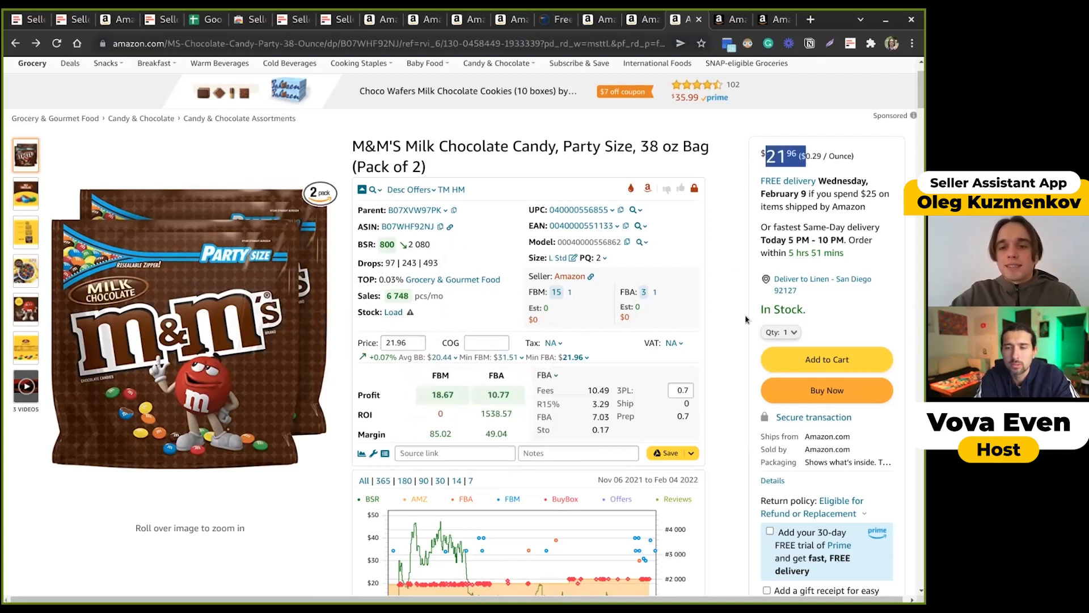
scroll(743, 366, down, 3)
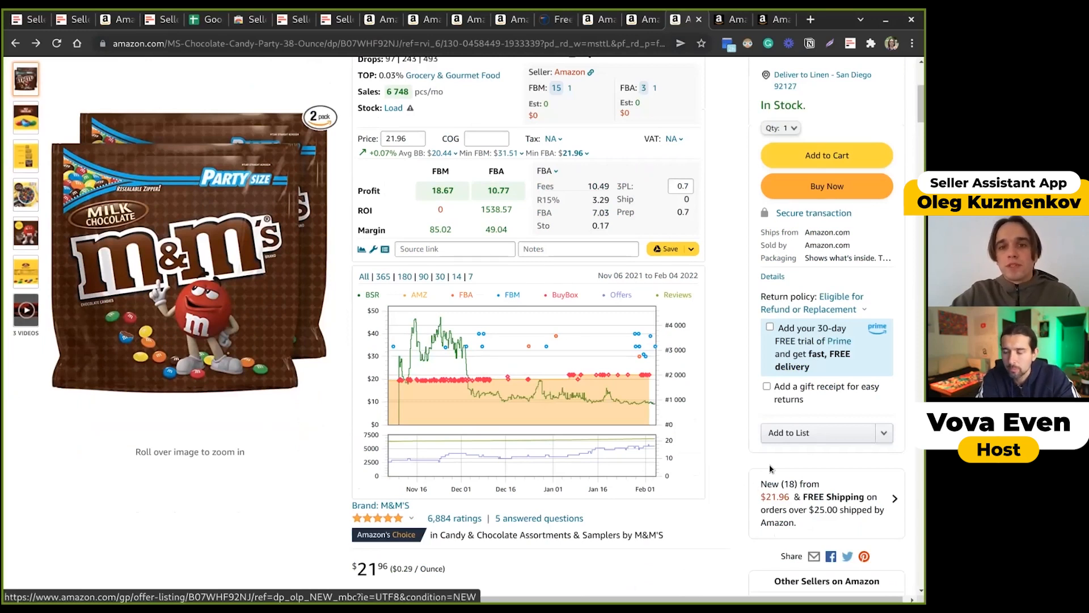
scroll(748, 443, up, 2)
scroll(743, 438, up, 2)
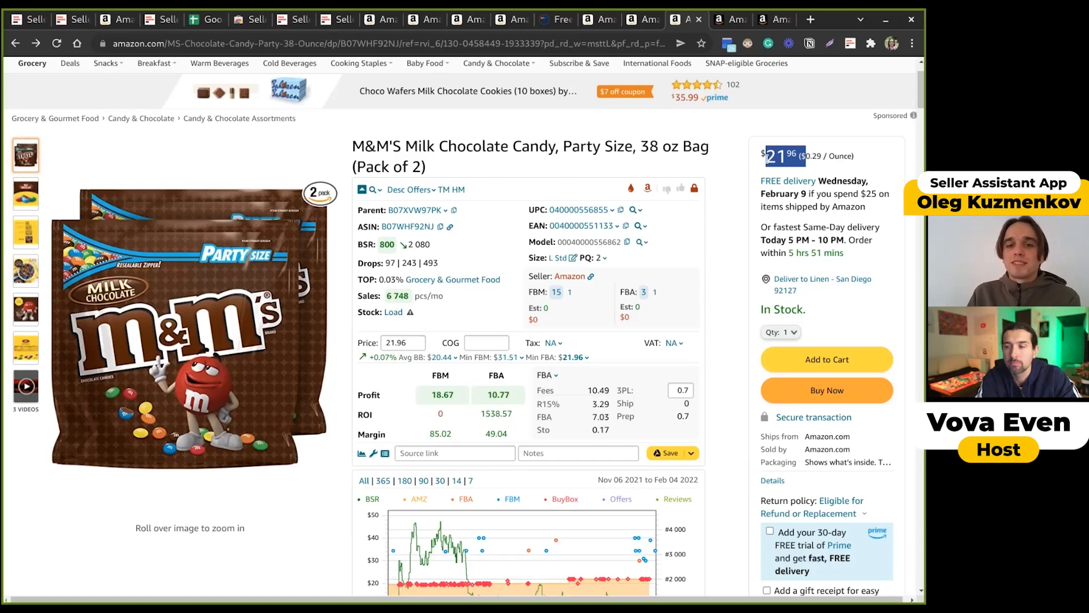
- Reload the M&M's two-pack through its short ASIN link and inspect its BSR statistics and the parent's child variations
click(409, 226)
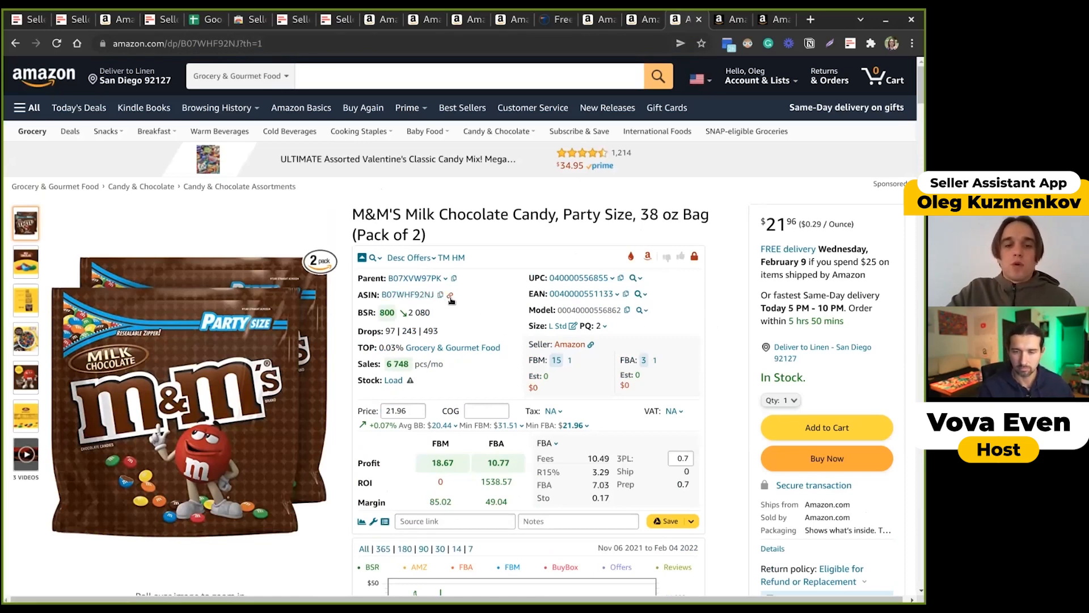
scroll(451, 300, down, 1)
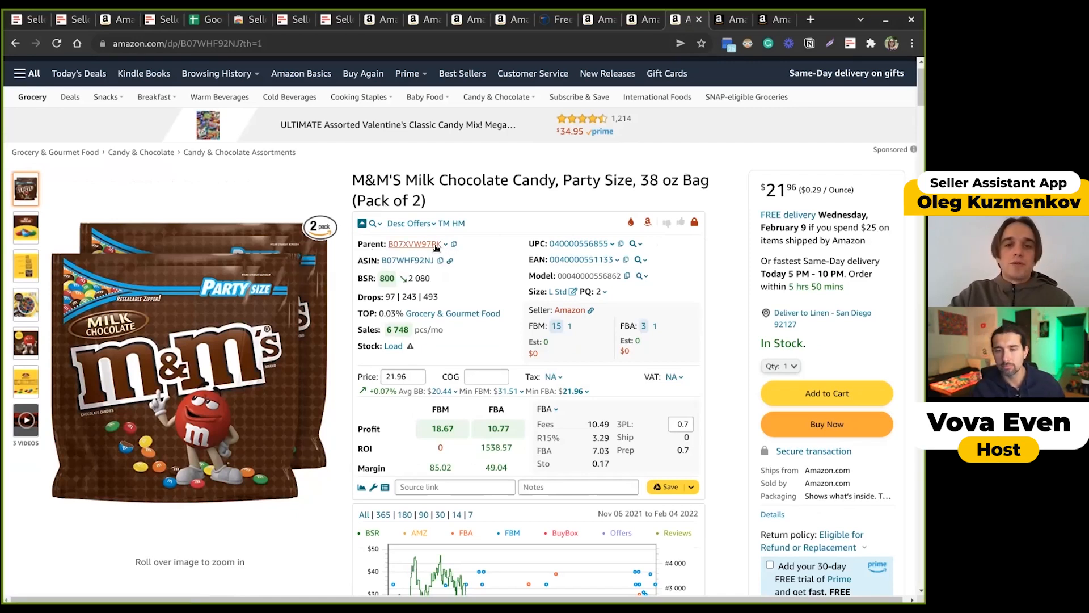
click(444, 245)
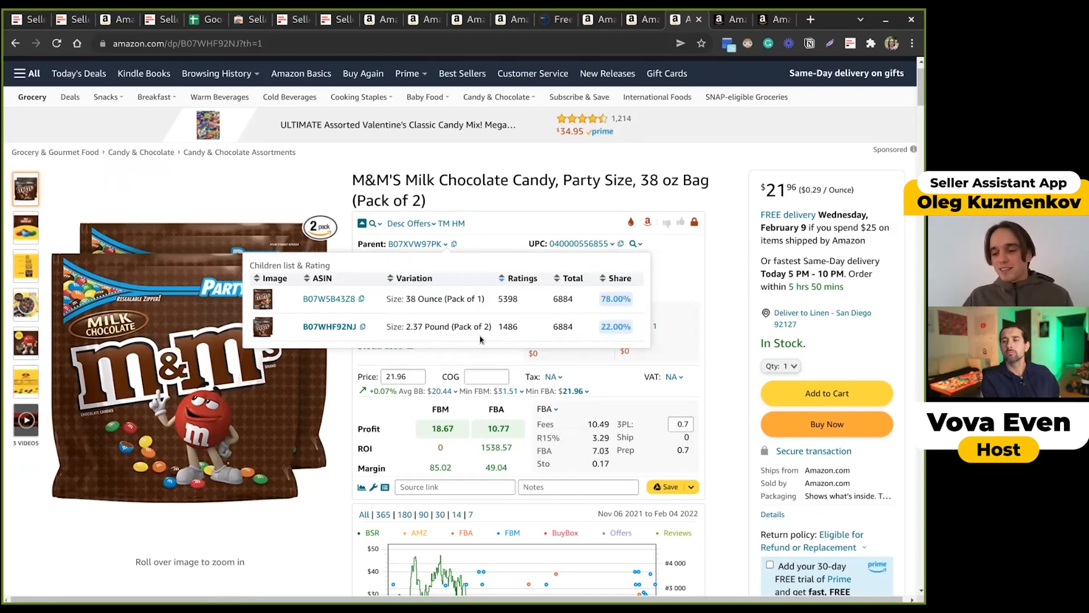
mouse_move(387, 281)
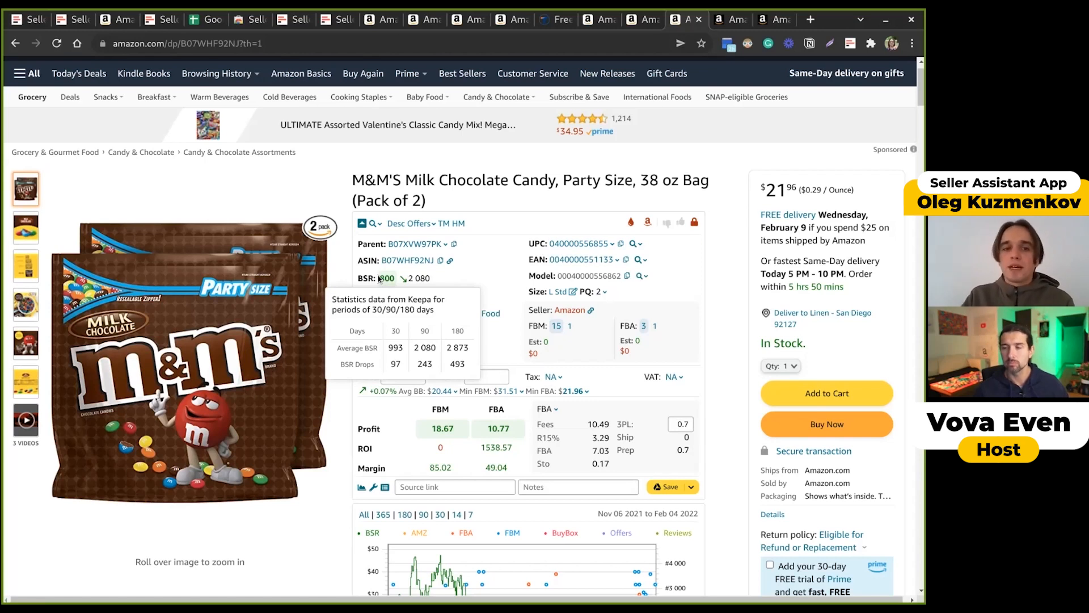
click(446, 244)
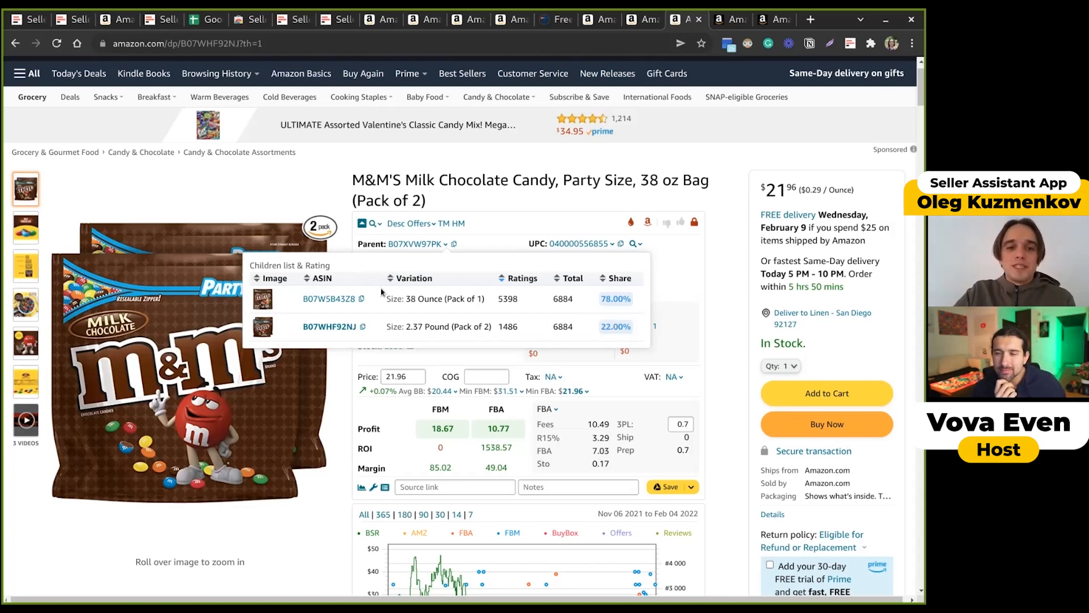
- Open the 38 Ounce (Pack of 1) variation and compare the child variations' rating shares
click(322, 300)
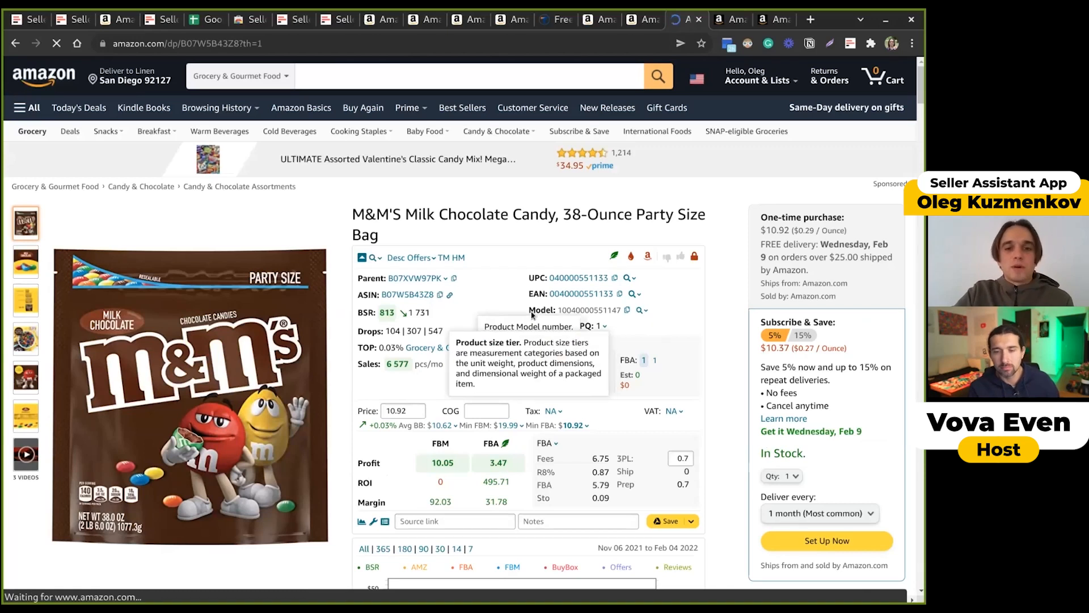
click(445, 278)
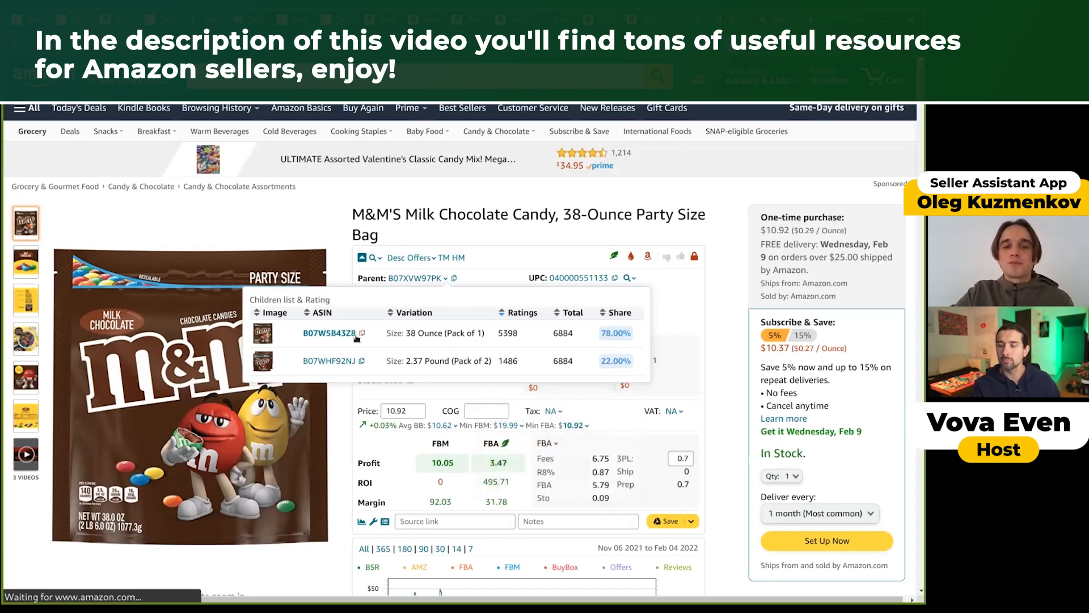
click(346, 361)
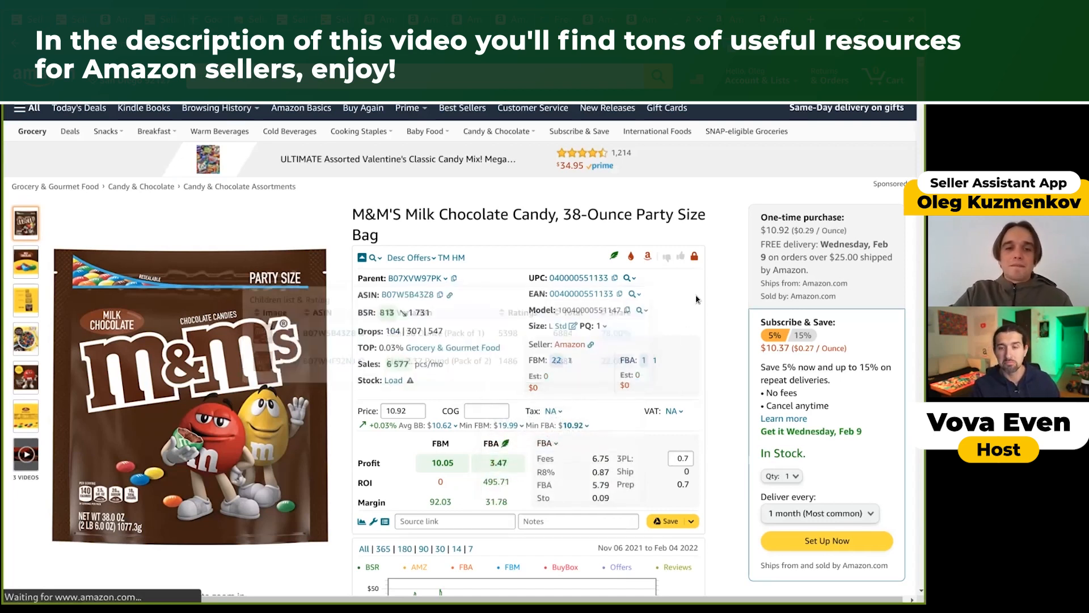
- Examine the 38-ounce M&M's bag's BSR statistics, sales rank drops and price history chart
mouse_move(389, 316)
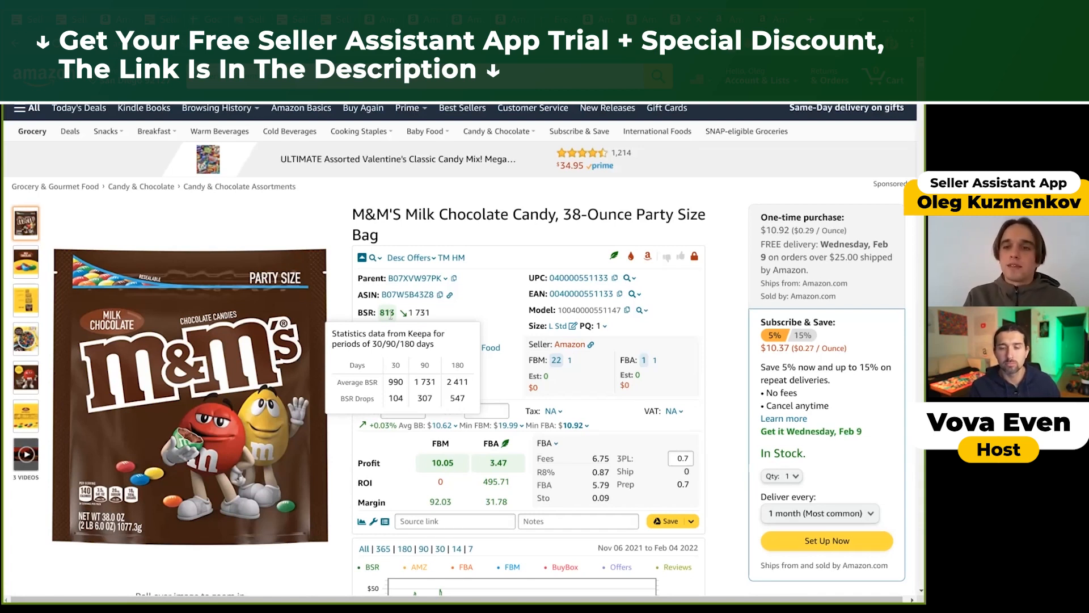
scroll(390, 314, down, 1)
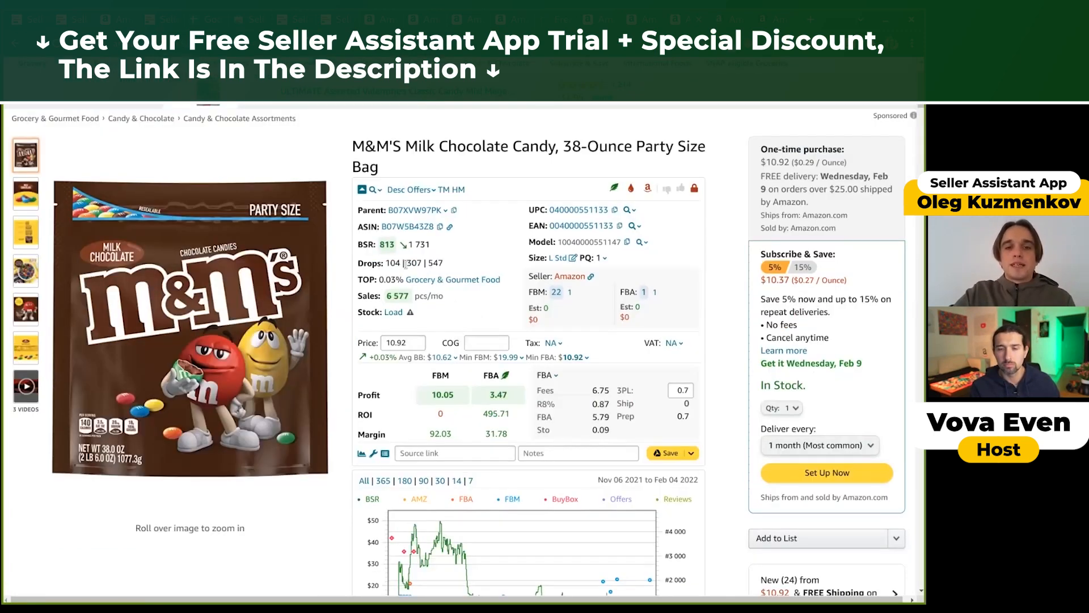
mouse_move(371, 266)
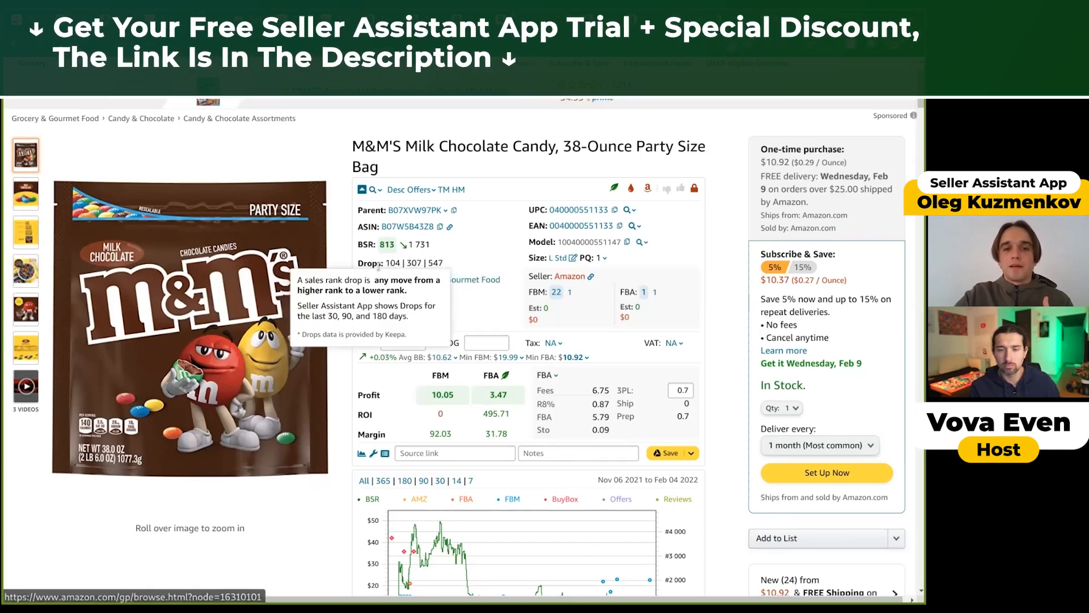
scroll(408, 340, down, 3)
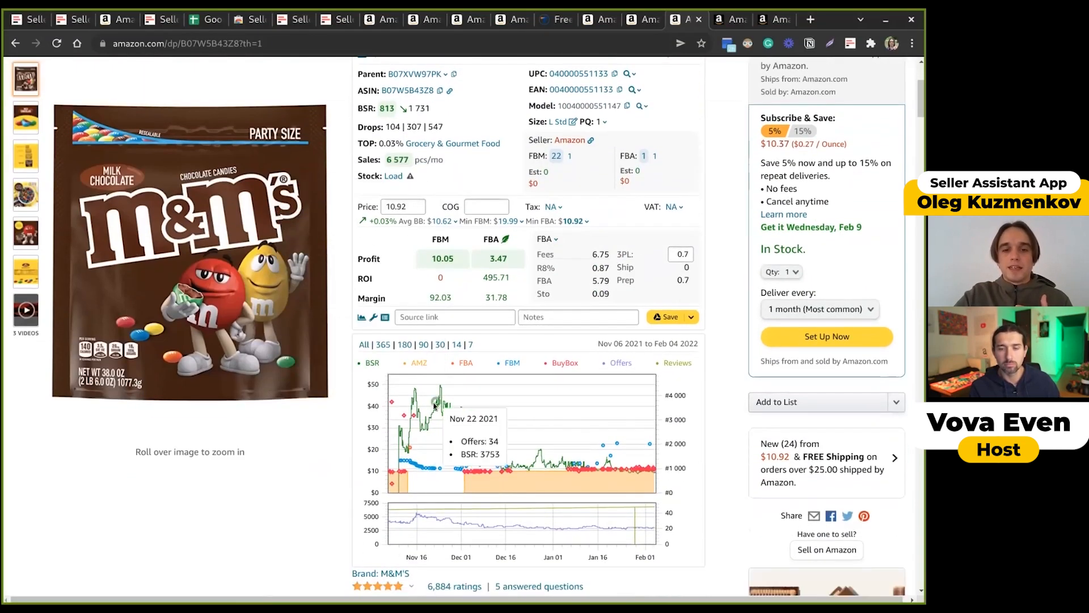
- Zoom the M&M's price history chart to Nov 19 – Dec 05 2021 and check the BSR averages, drops and sales estimate
drag(428, 394, 477, 413)
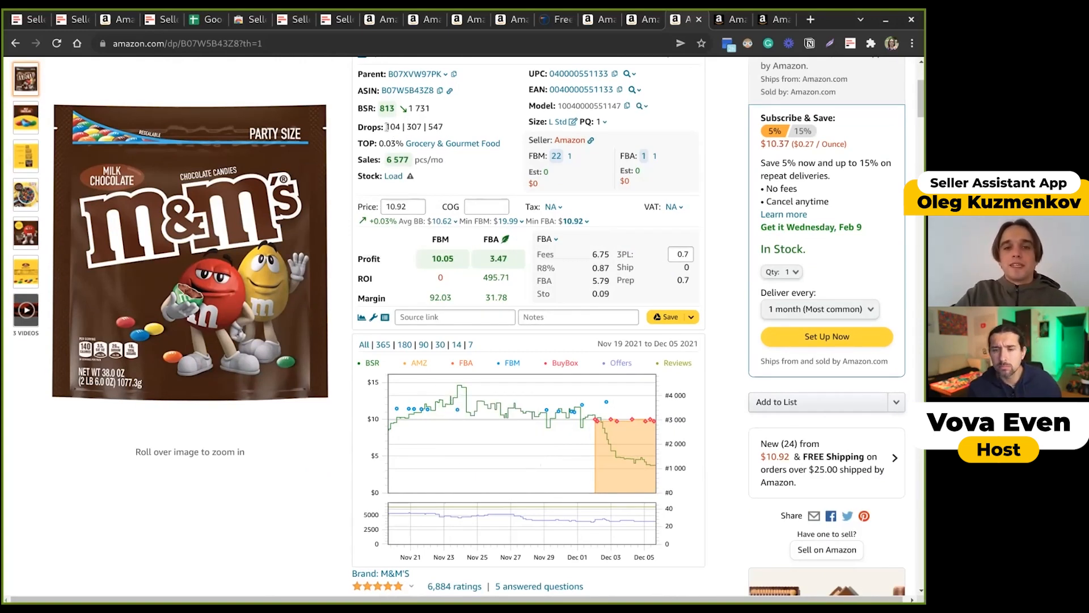
mouse_move(376, 128)
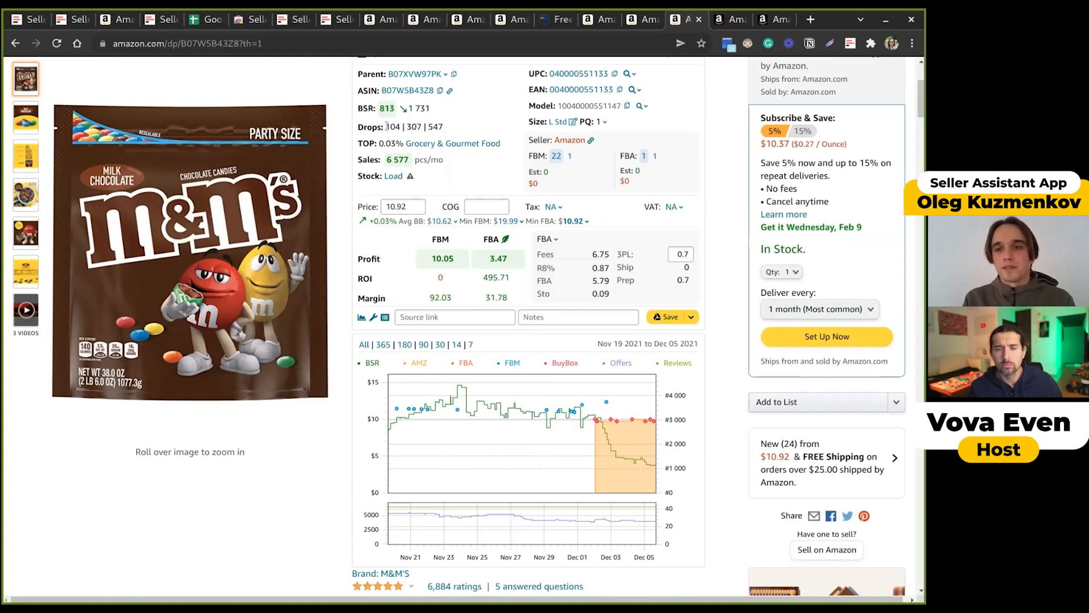
mouse_move(400, 106)
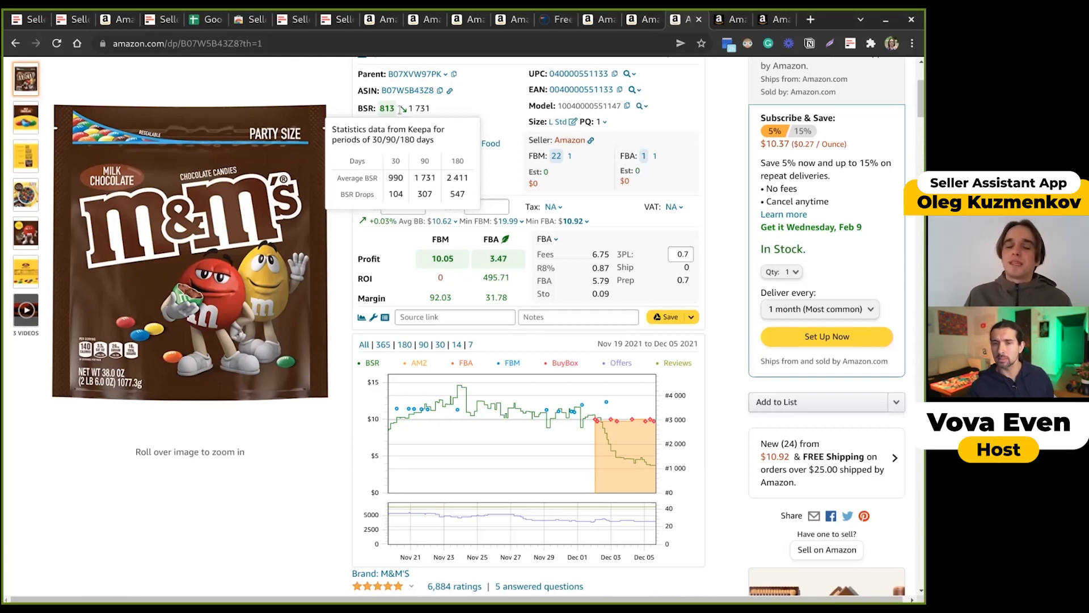
mouse_move(370, 127)
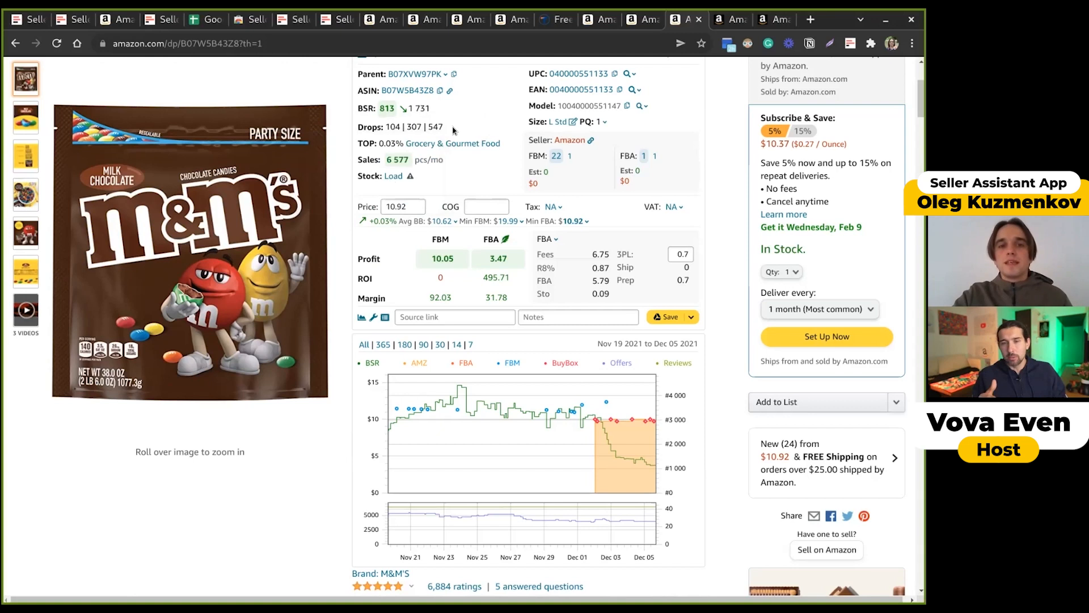
mouse_move(413, 164)
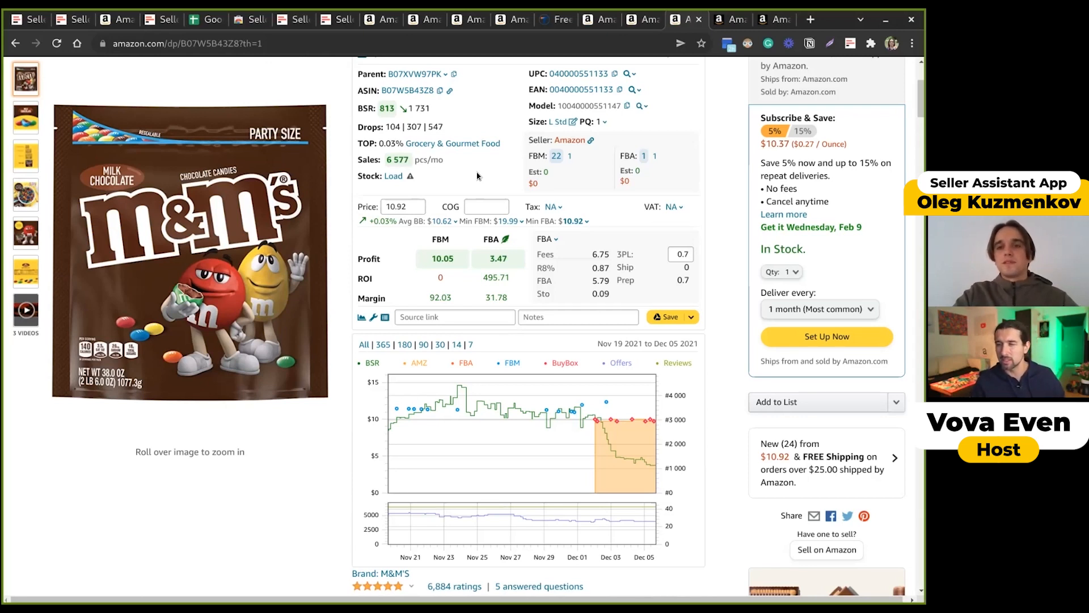
mouse_move(401, 161)
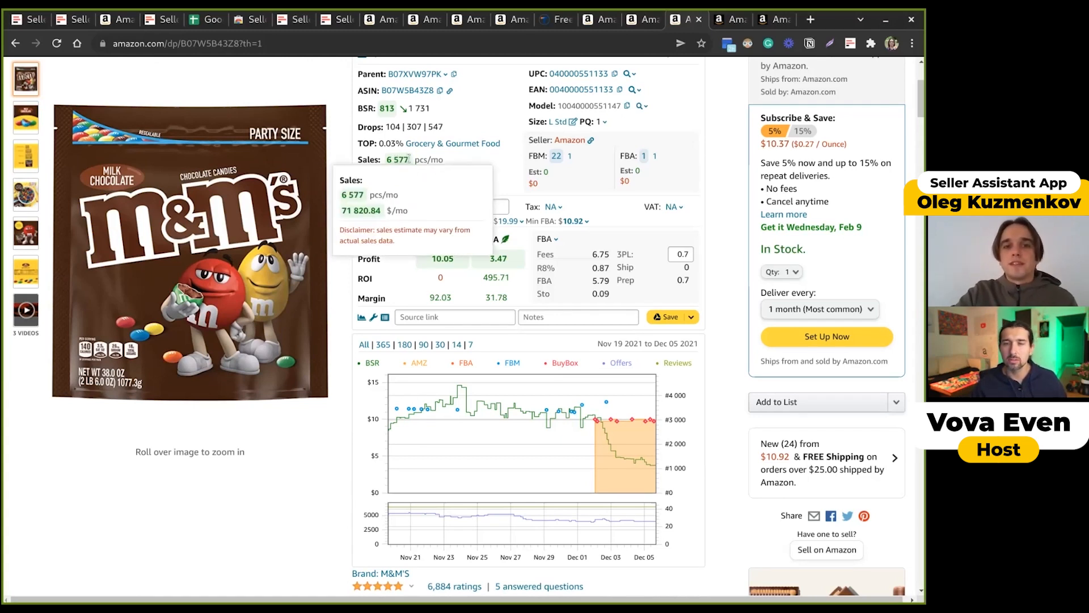
double_click(392, 127)
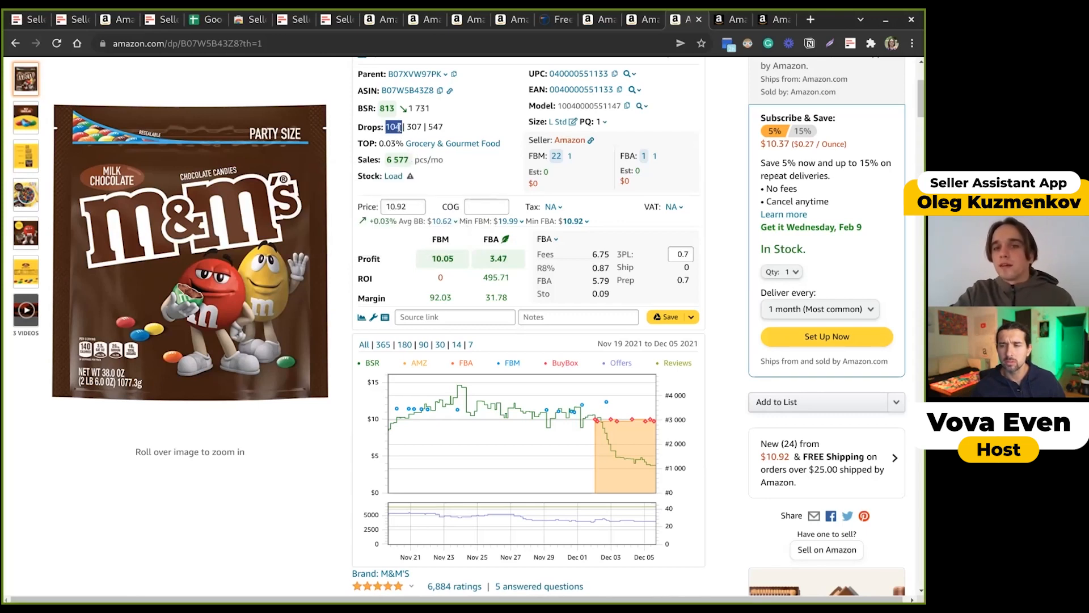
- Open the Cambro Cam GoBox carrier page, compare its sales estimate with its BSR drops, and zoom the chart to Jan 29 – Feb 04 2022
click(642, 23)
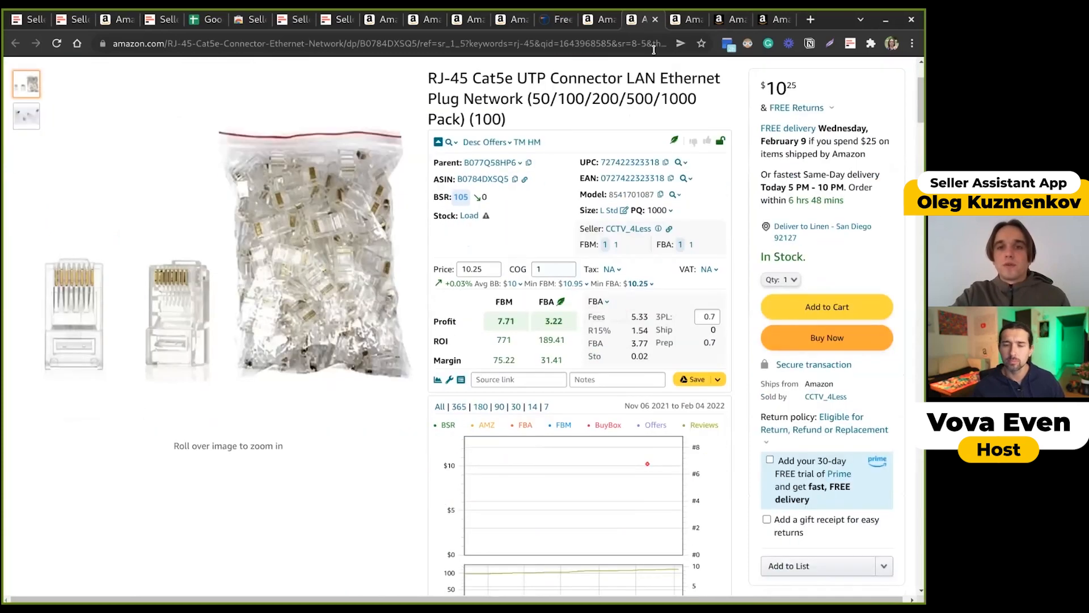
click(606, 25)
click(371, 25)
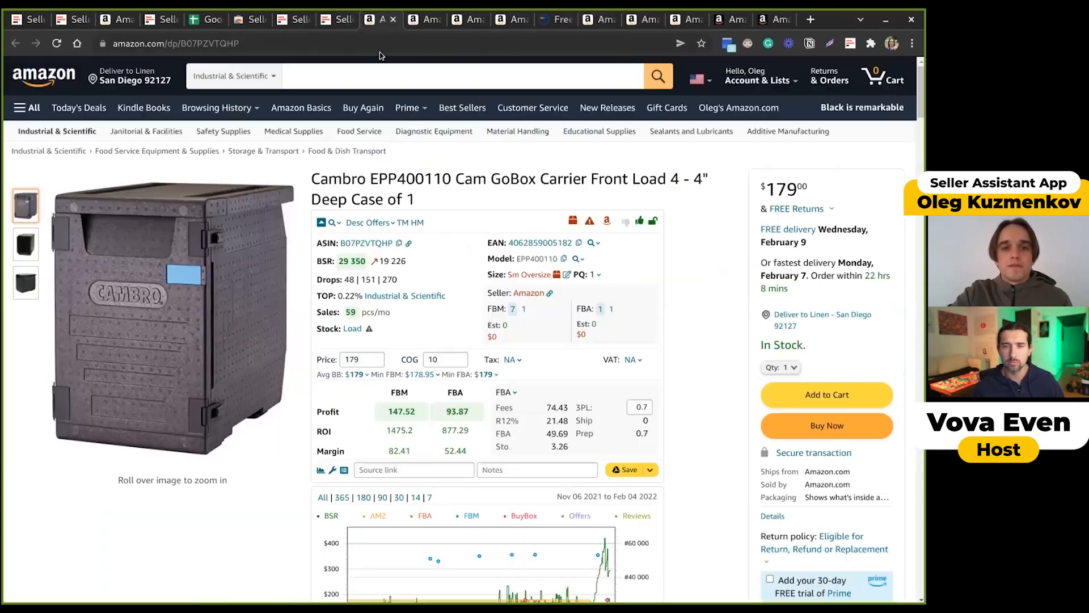
scroll(400, 245, down, 1)
scroll(400, 245, down, 1)
mouse_move(355, 211)
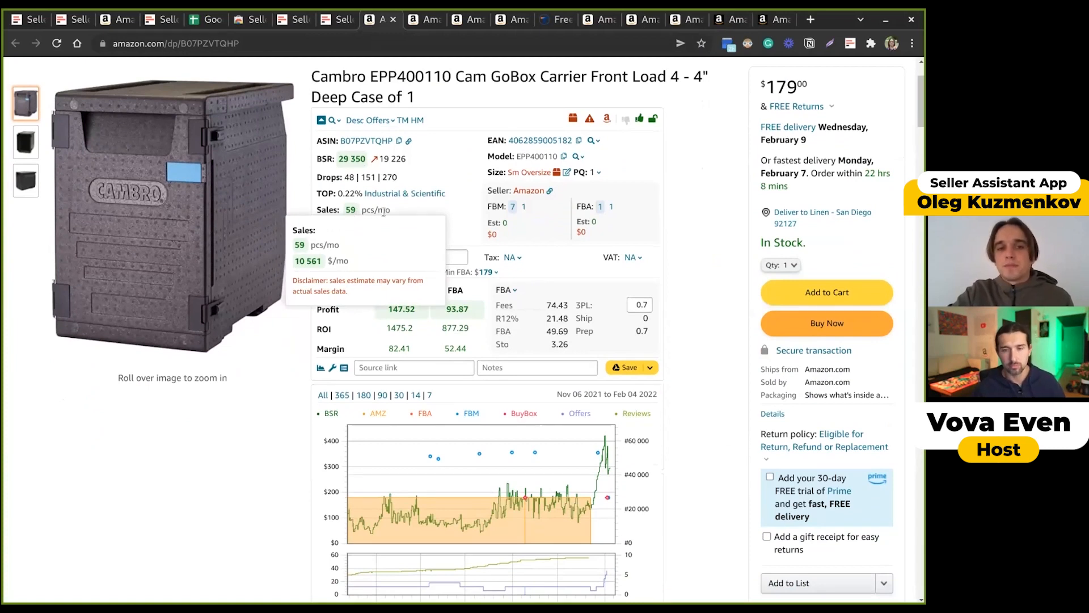
mouse_move(342, 160)
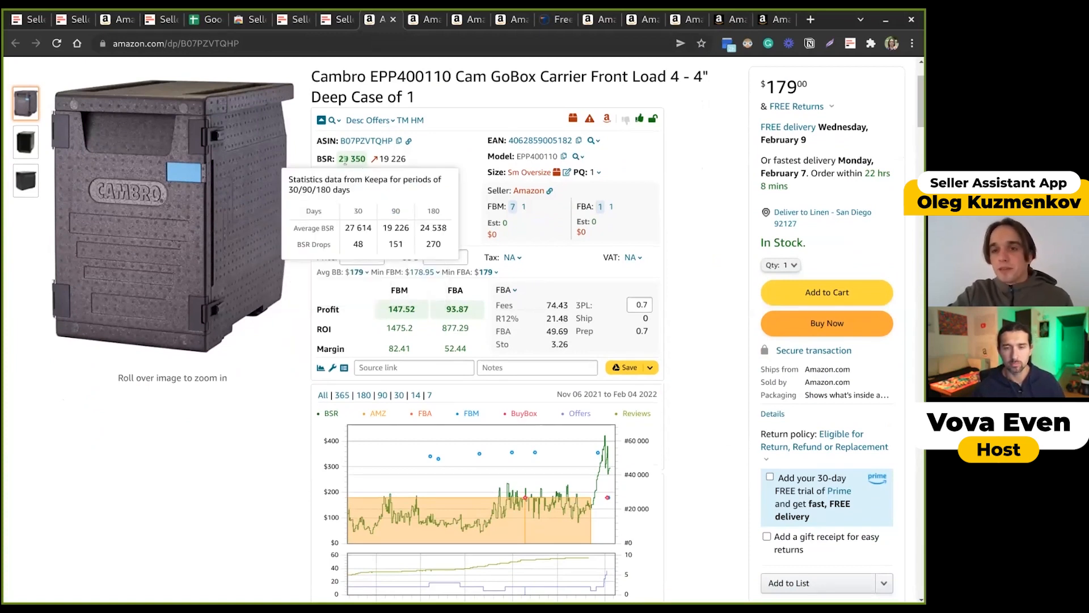
double_click(349, 178)
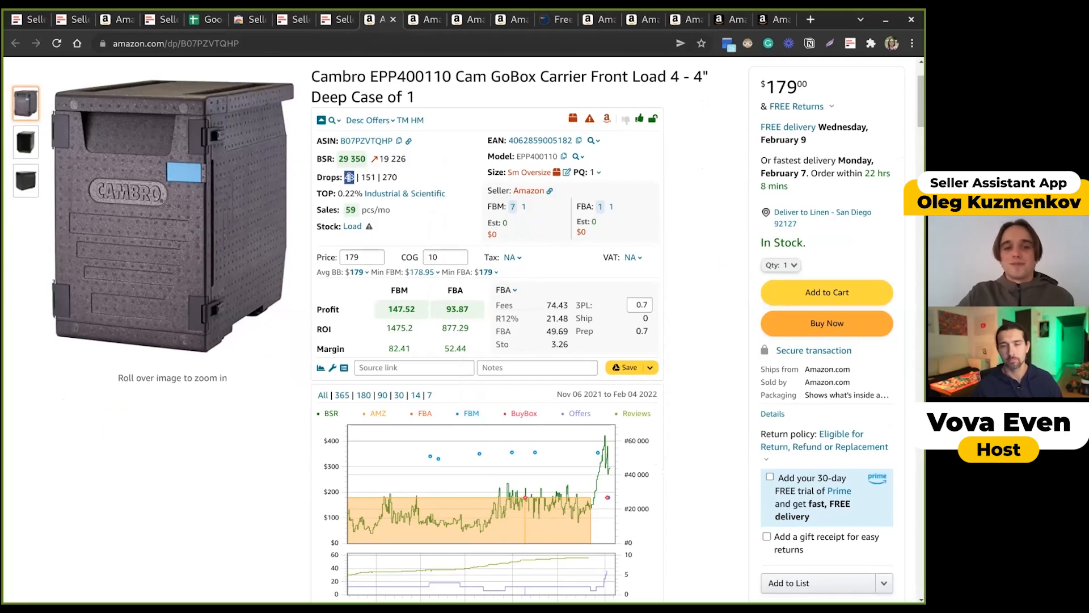
drag(598, 467, 612, 469)
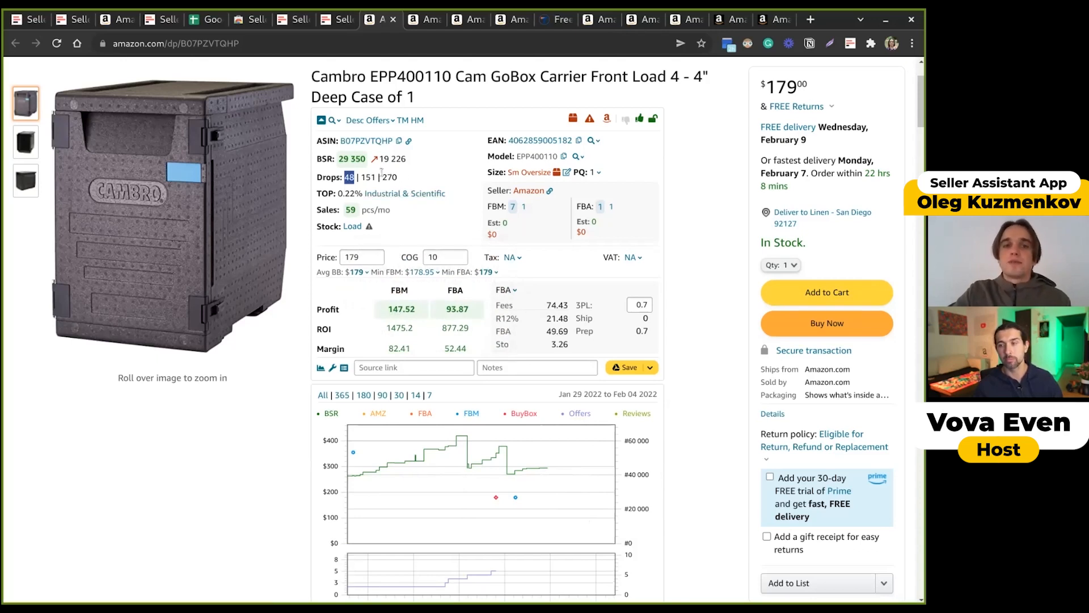
mouse_move(358, 164)
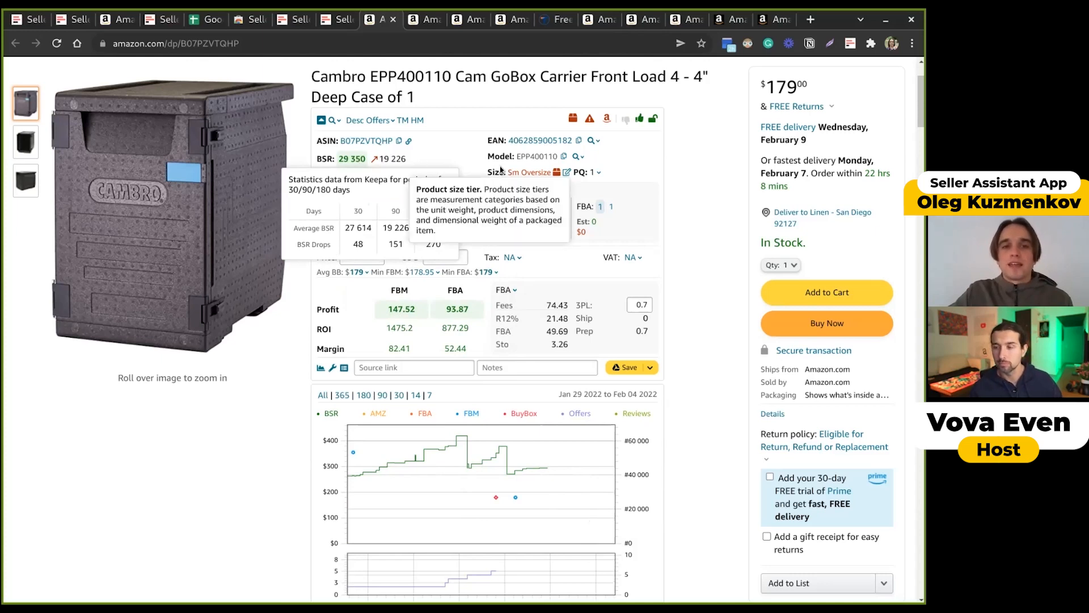
- Load the Cambro carrier's stock figure and review its seller offers and monthly sales estimate
mouse_move(491, 232)
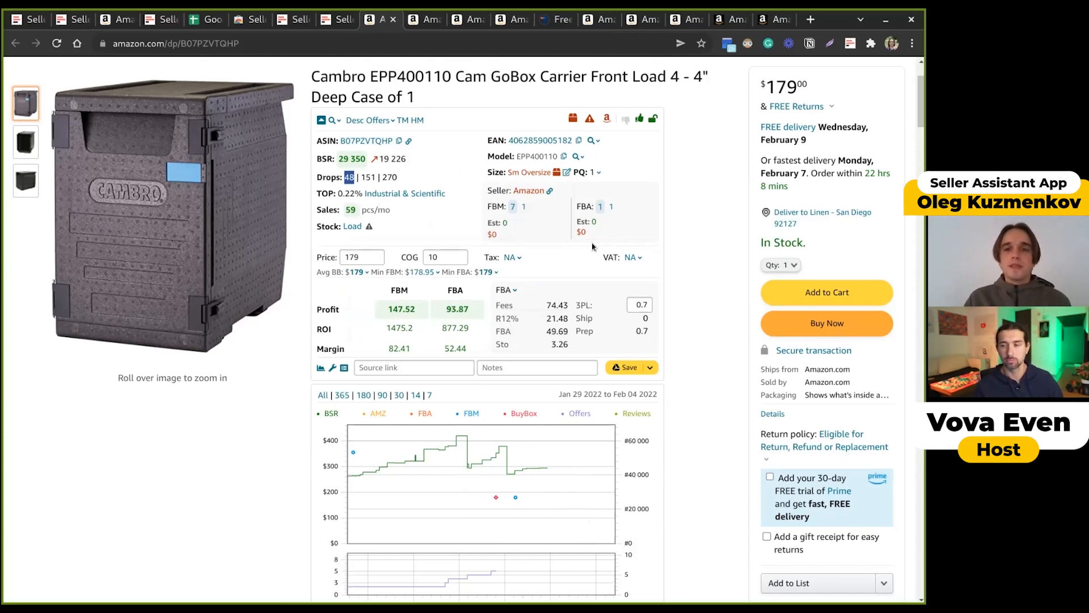
click(351, 226)
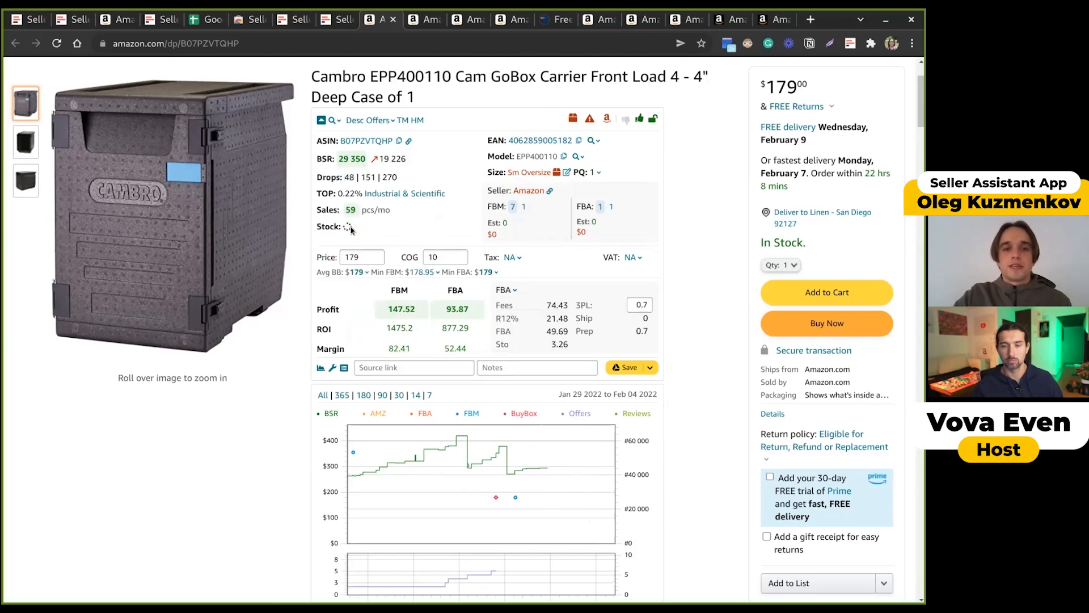
scroll(408, 317, down, 3)
scroll(407, 317, down, 3)
scroll(407, 306, up, 5)
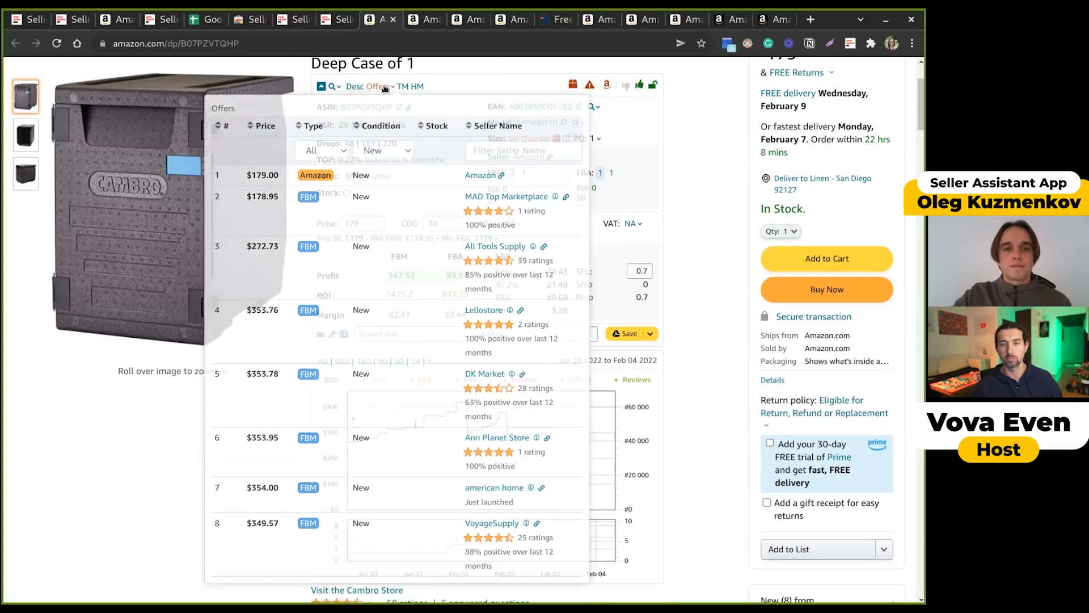
mouse_move(549, 193)
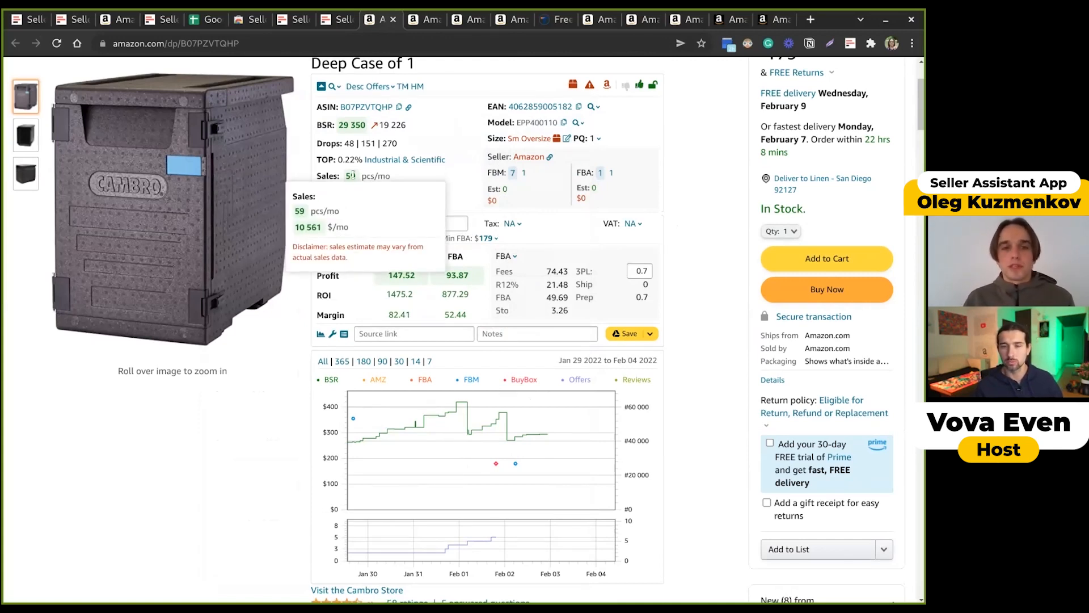
mouse_move(343, 128)
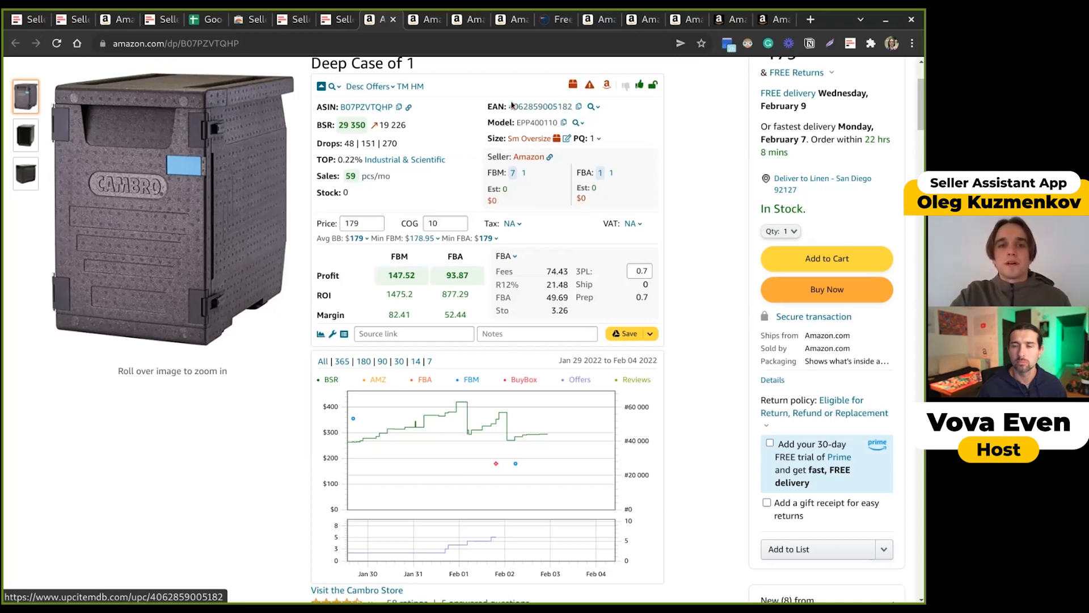
- Open the Bormioli Rocco glasses page and list all of the product's UPCs from Keepa
click(421, 23)
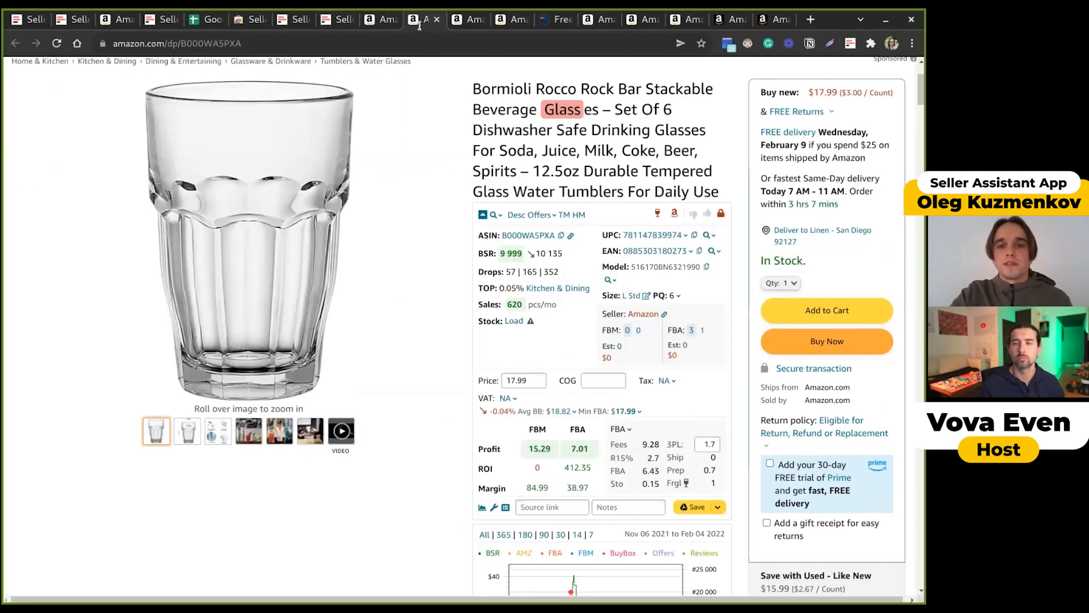
scroll(729, 235, down, 1)
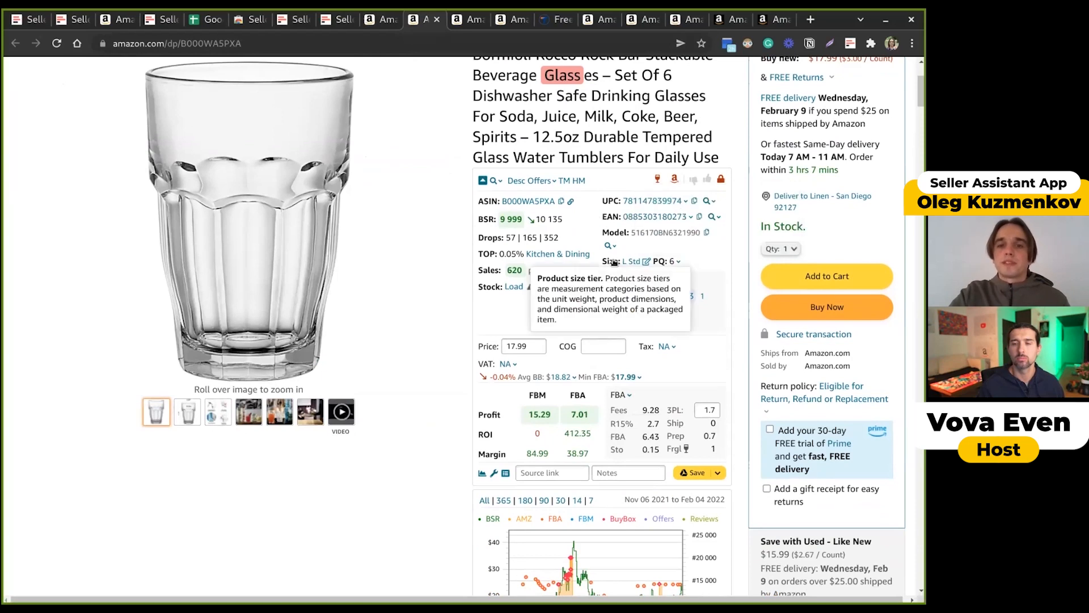
mouse_move(614, 201)
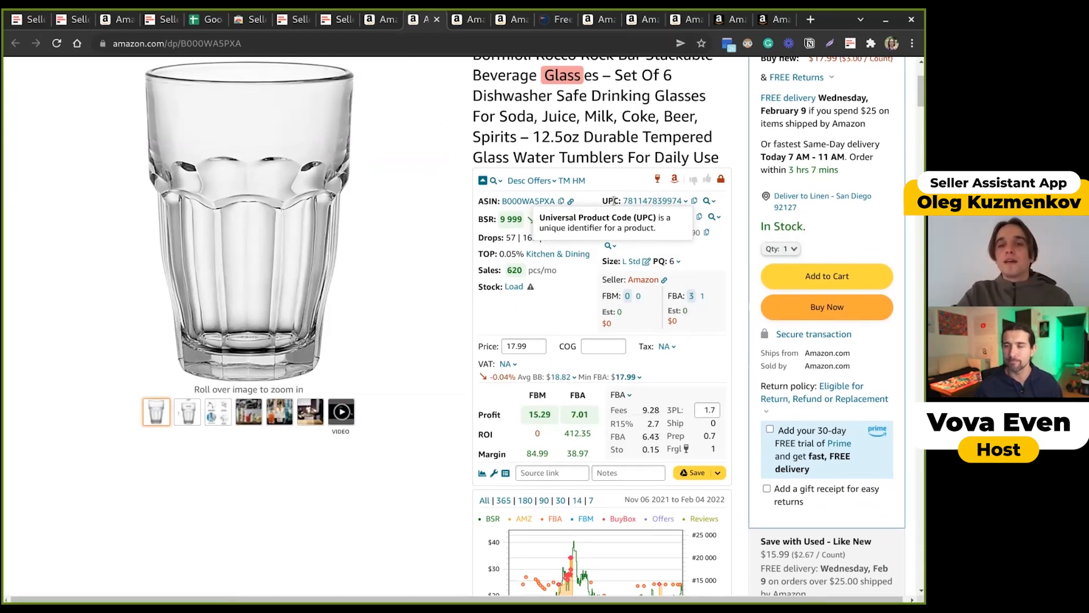
click(685, 202)
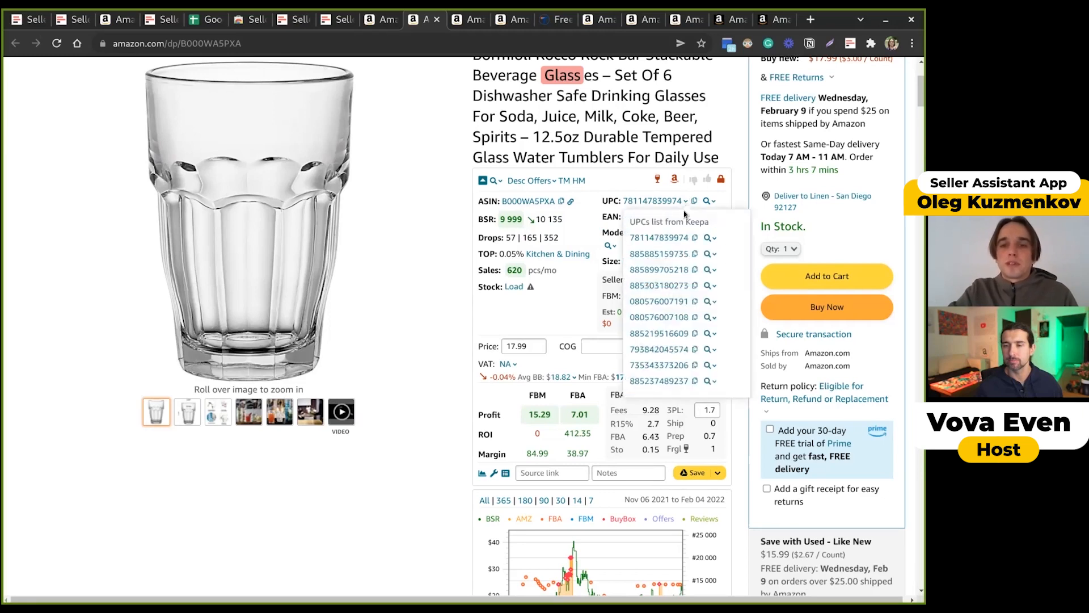
click(709, 237)
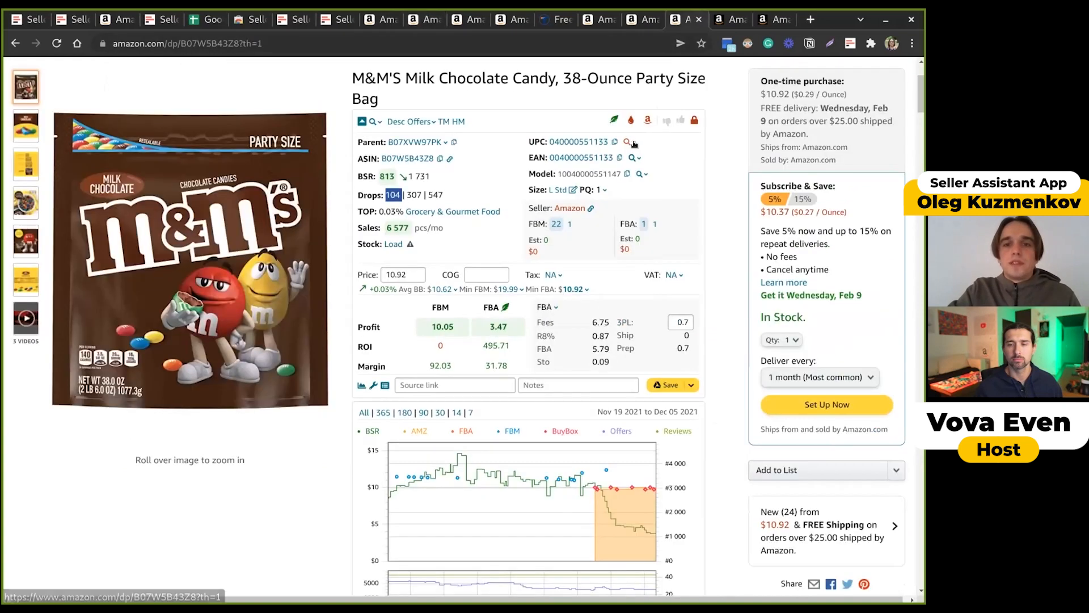
- Search Google for the 38-ounce M&M's bag by its UPC and look through the results for other suppliers
click(629, 142)
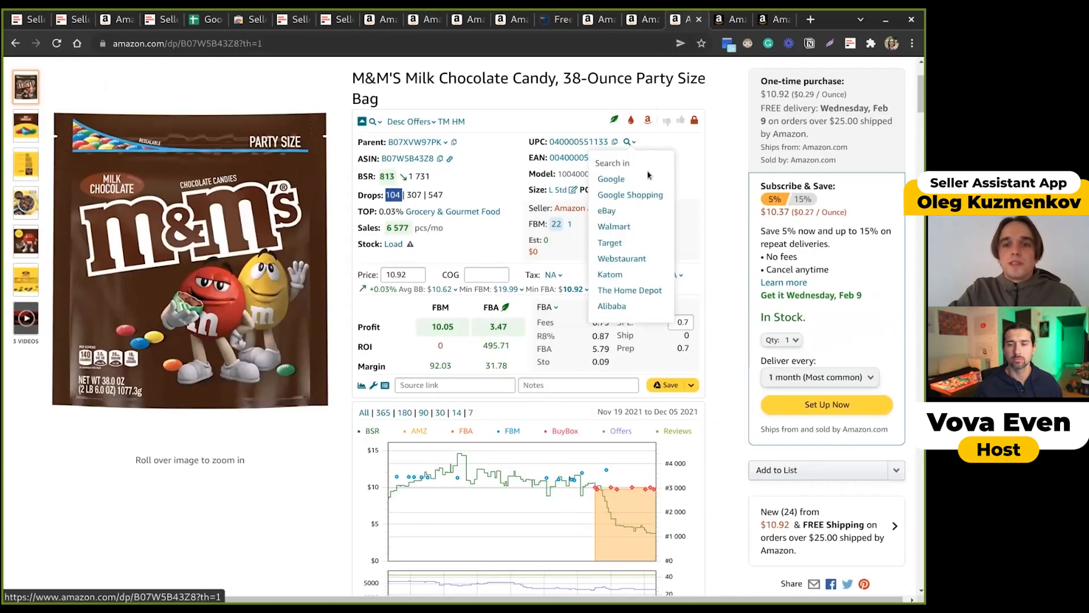
click(617, 183)
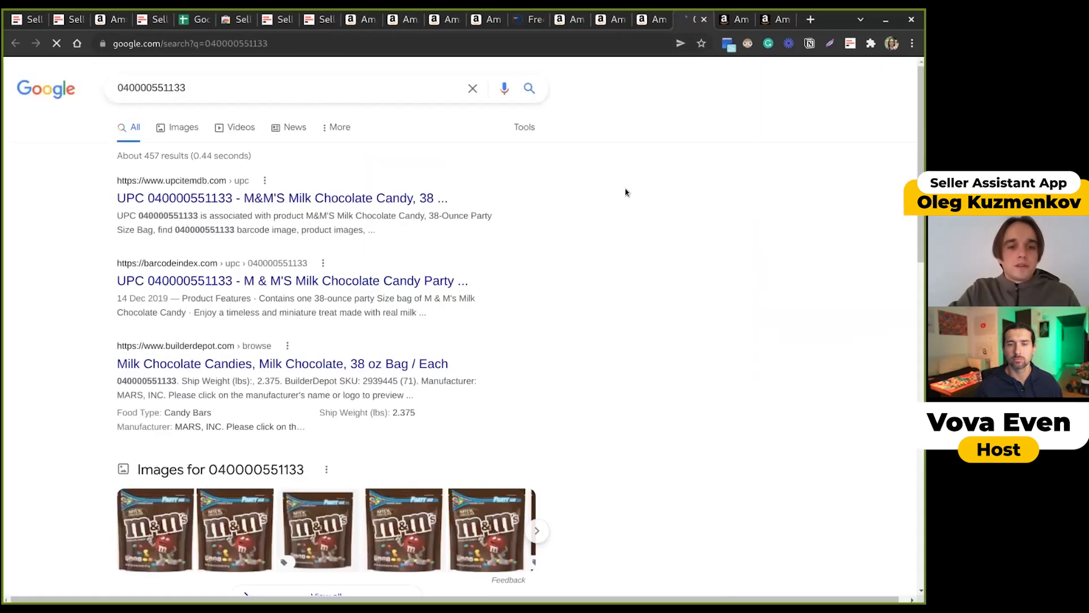
scroll(612, 211, down, 3)
scroll(320, 279, down, 3)
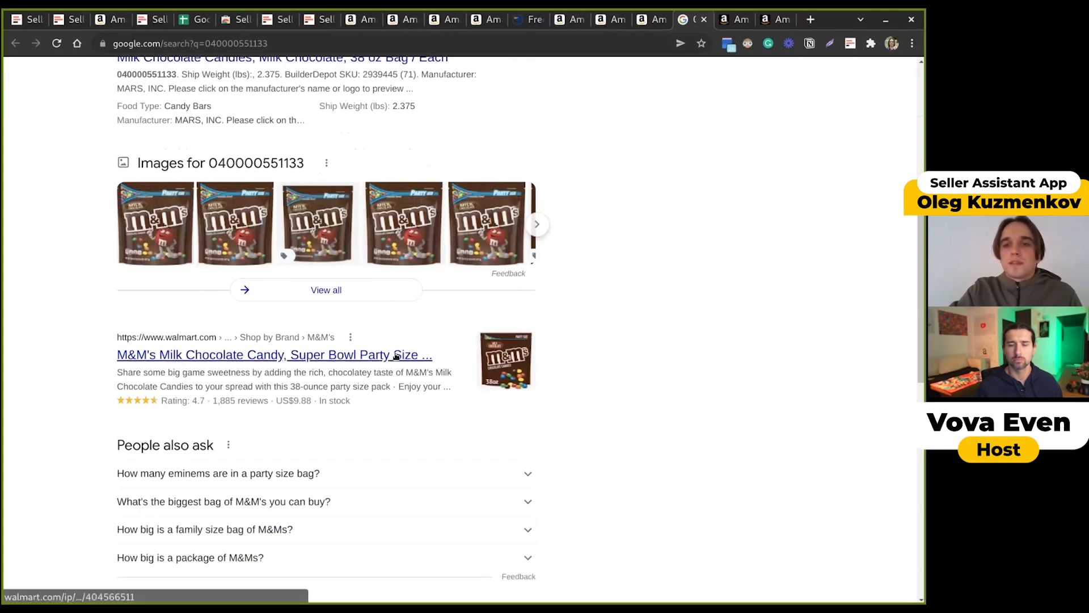
scroll(377, 336, down, 3)
scroll(387, 338, up, 2)
scroll(387, 339, up, 3)
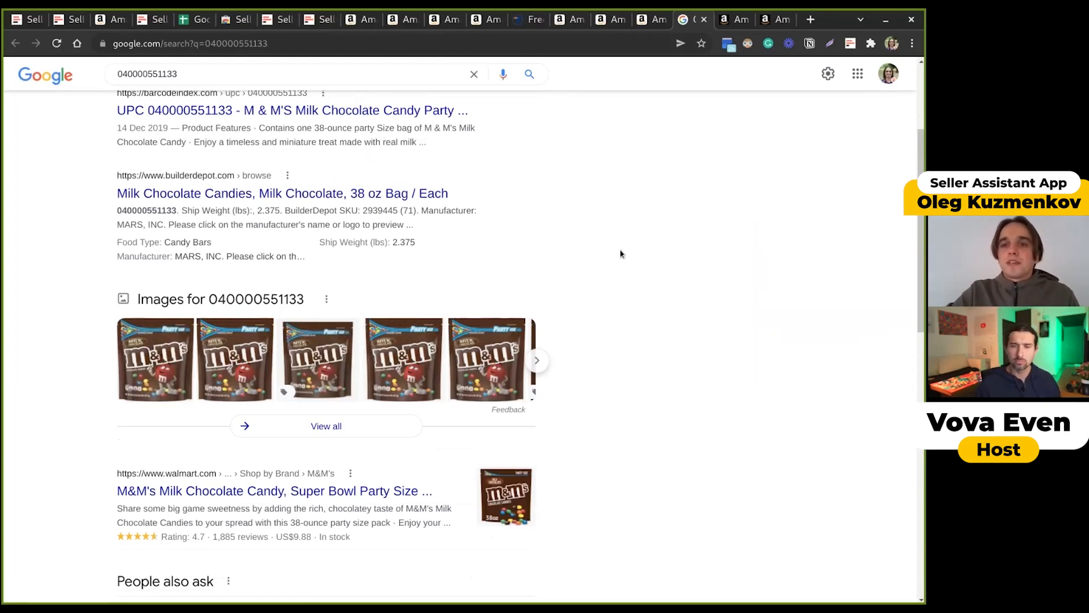
- Return to the 38-ounce M&M's page and examine its product codes, size tier, dimensions and weight
click(651, 19)
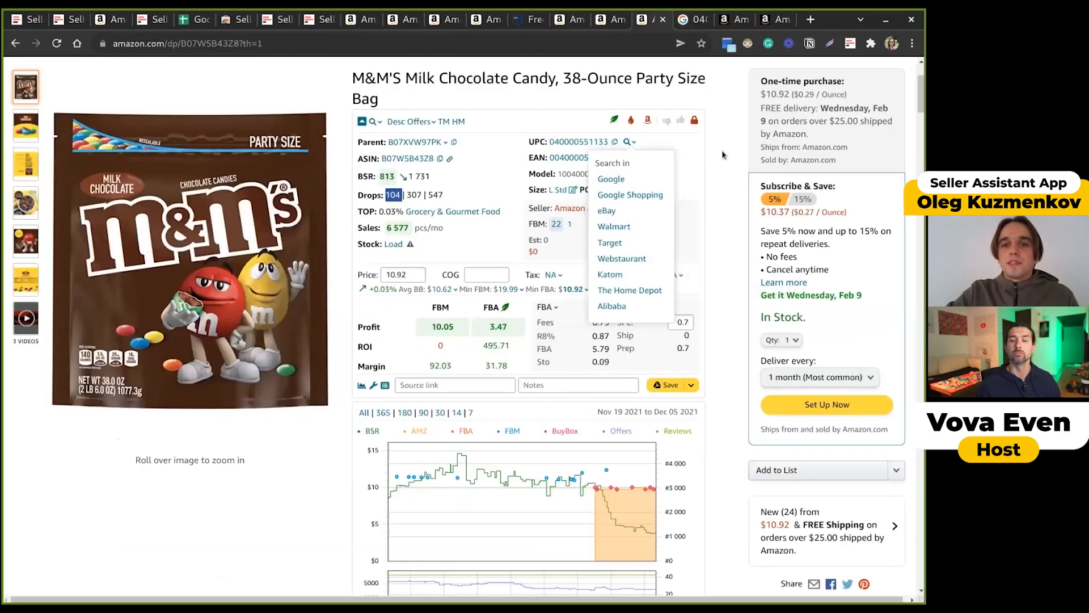
click(633, 150)
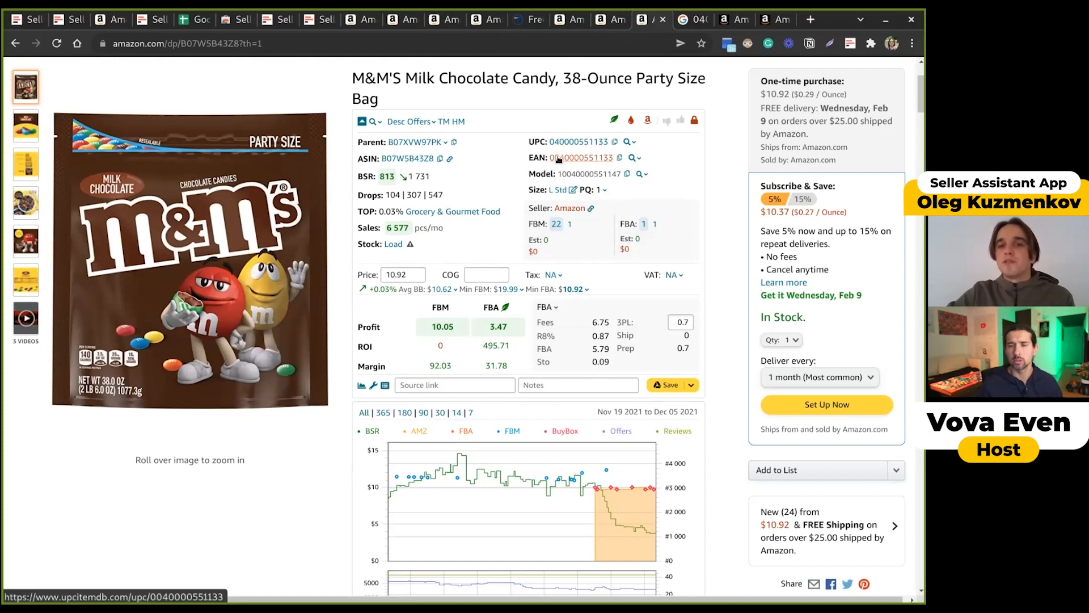
mouse_move(548, 141)
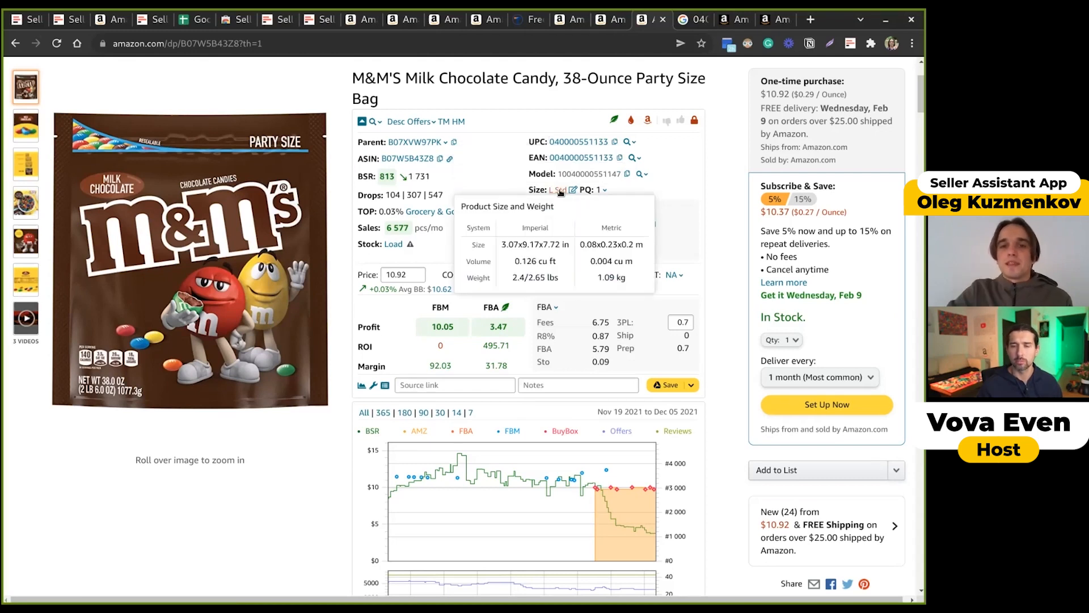
mouse_move(543, 192)
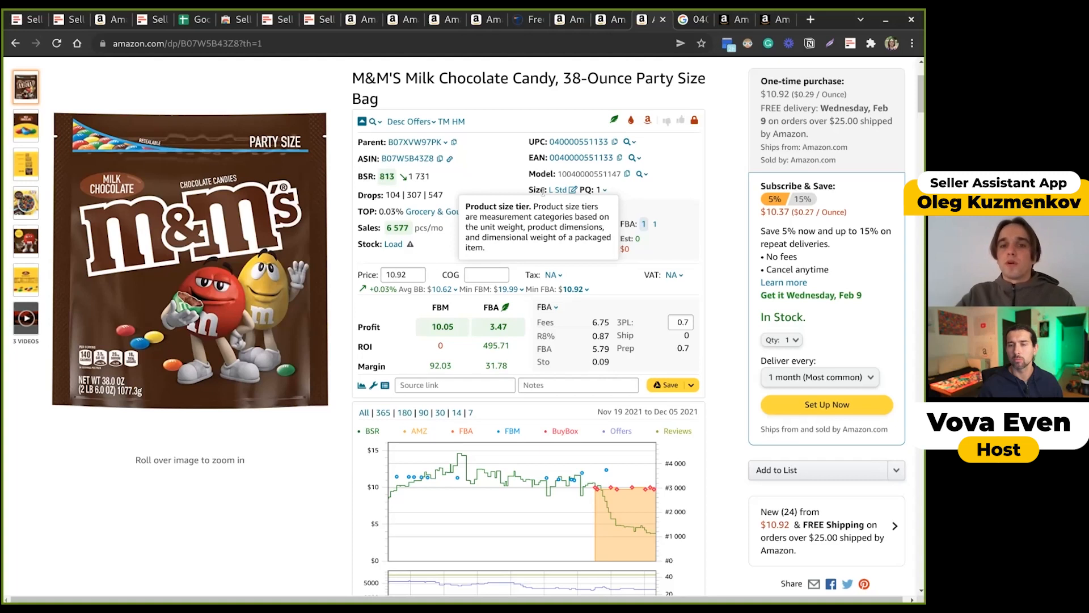
mouse_move(558, 193)
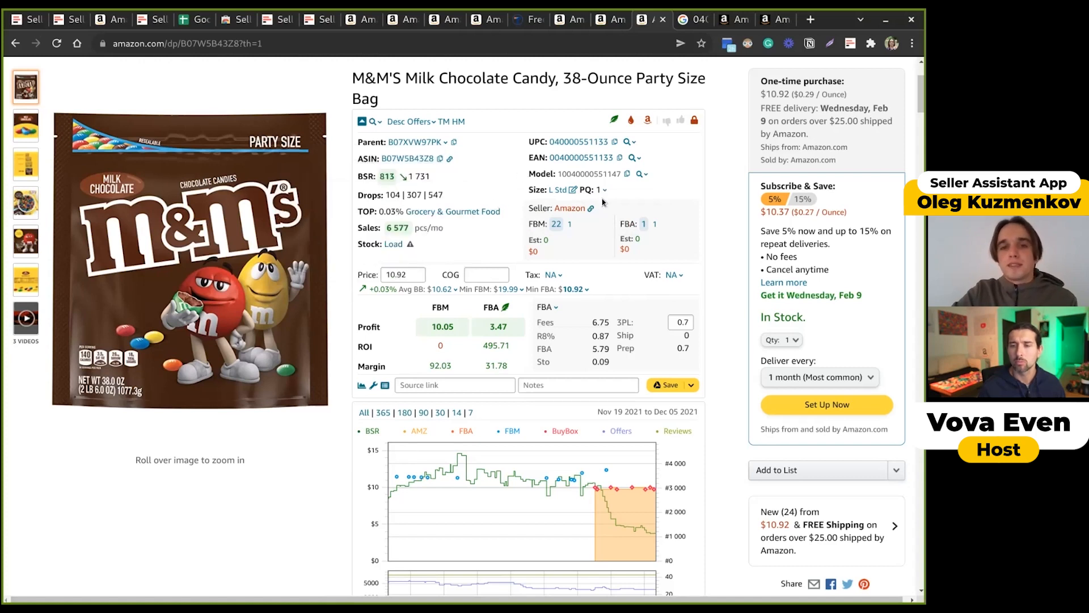
- Search Amazon for "set of 6" and open the Premium Steak Knife Set of 6 listing from the results
scroll(603, 201, up, 2)
click(401, 81)
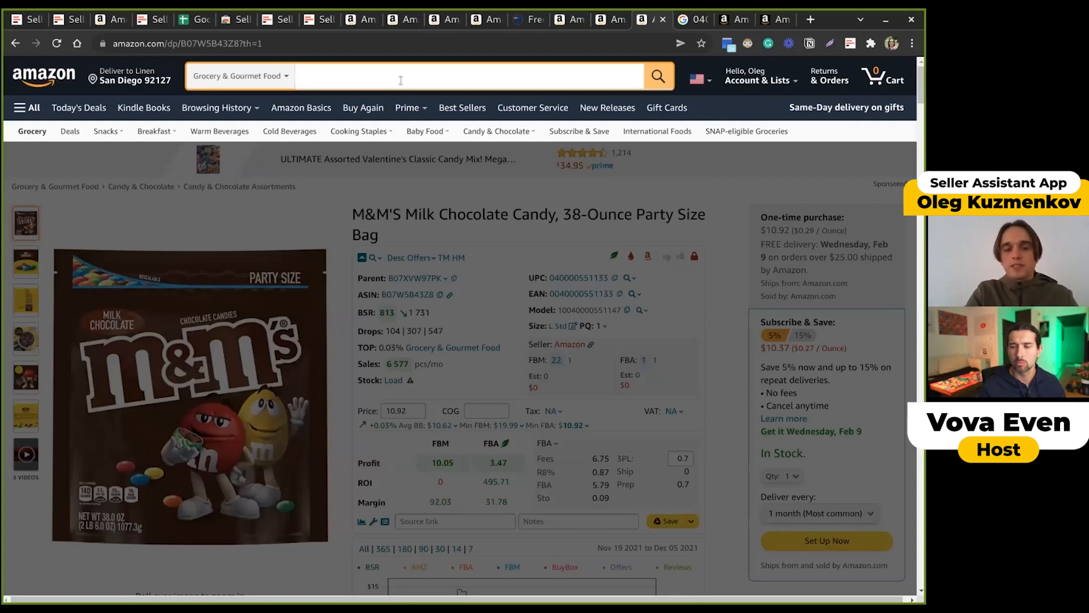
text(set of )
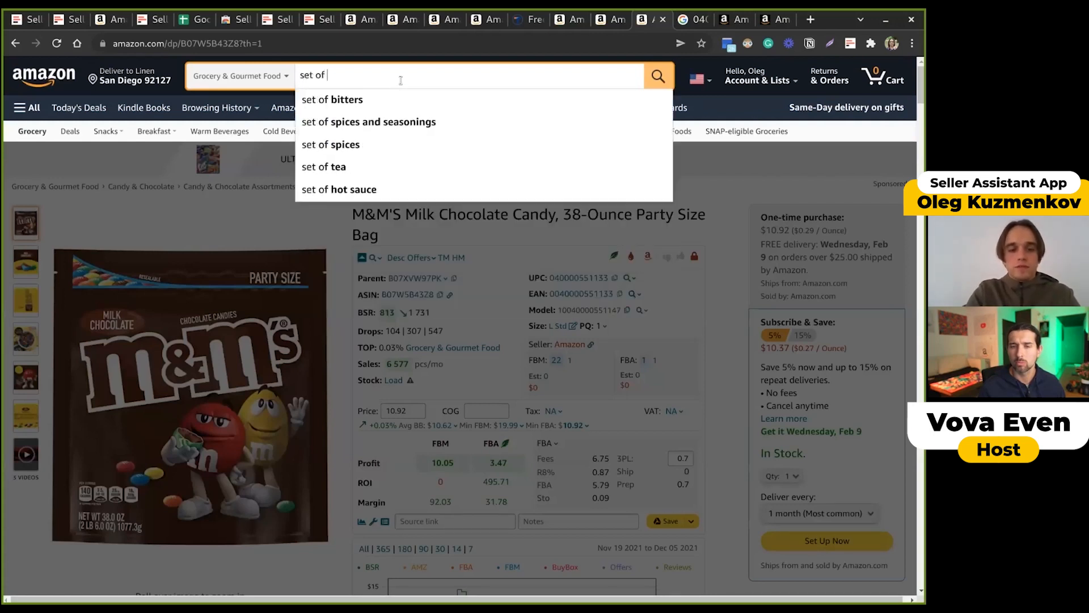
text(6)
click(660, 77)
scroll(638, 397, down, 4)
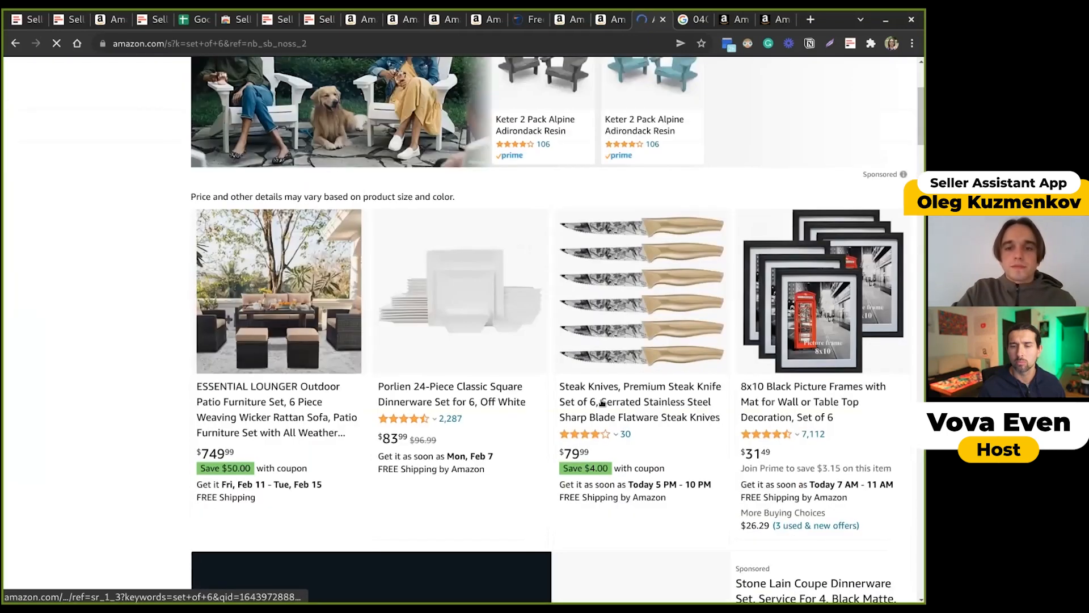
click(638, 397)
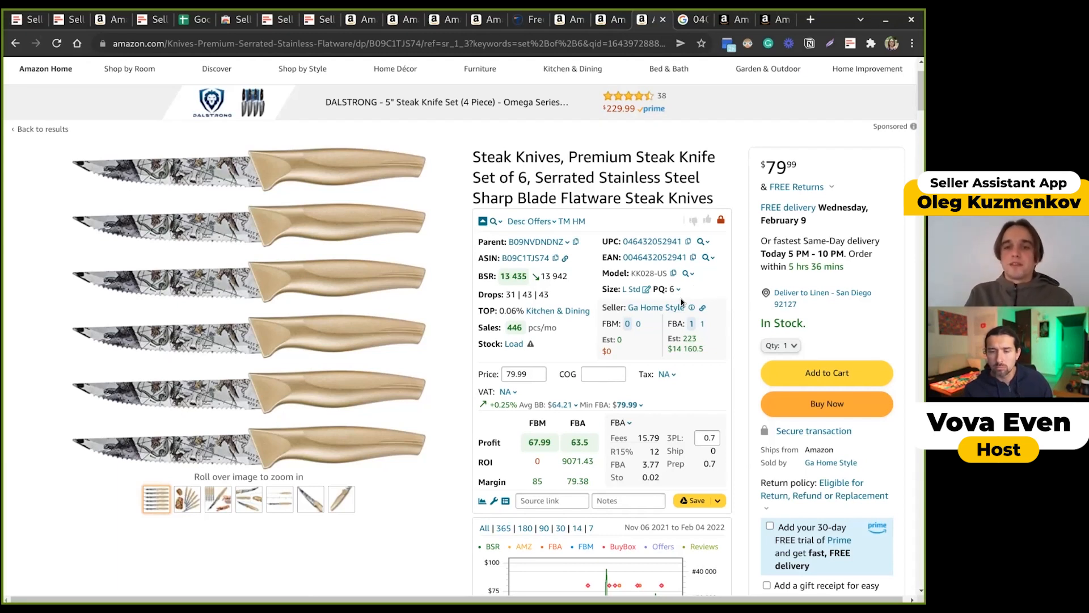
- Examine the steak knives' pack quantity, FBM and FBA seller counts, selling price and estimated FBA monthly profit
mouse_move(672, 299)
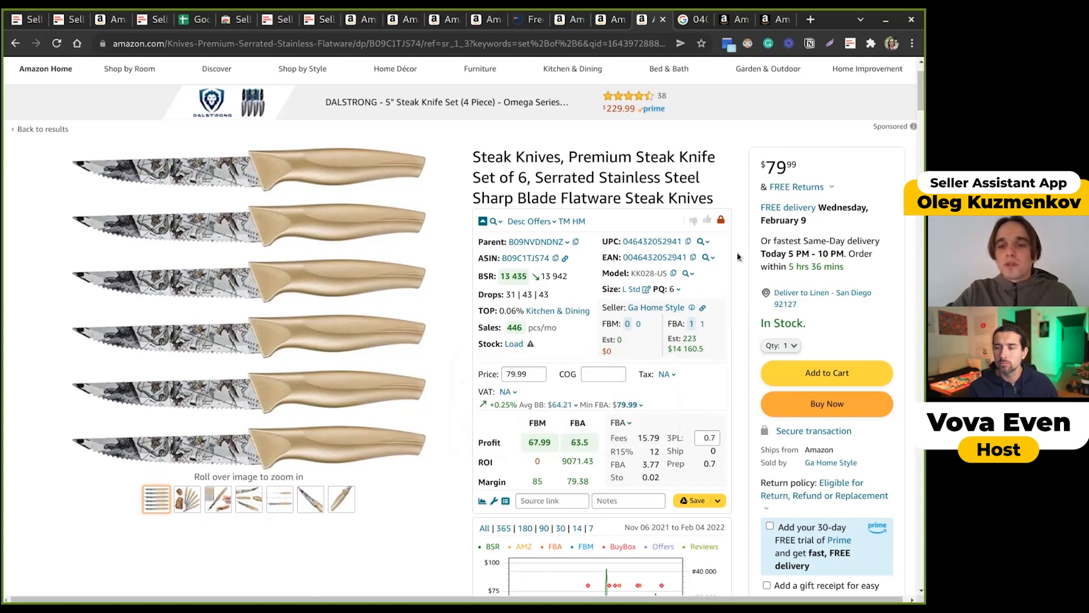
scroll(738, 317, down, 3)
scroll(739, 344, up, 3)
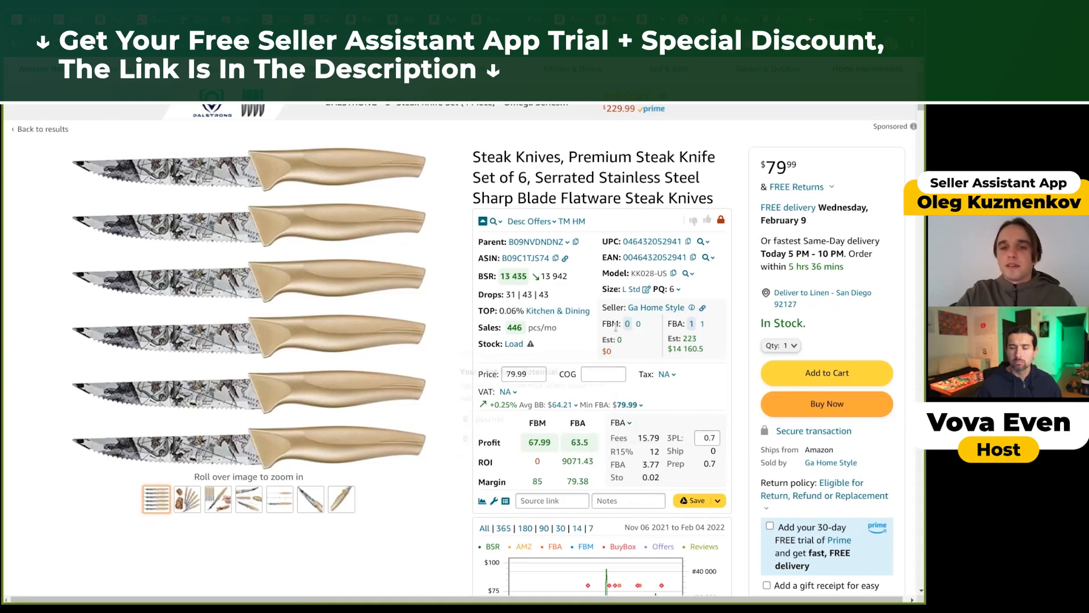
double_click(609, 327)
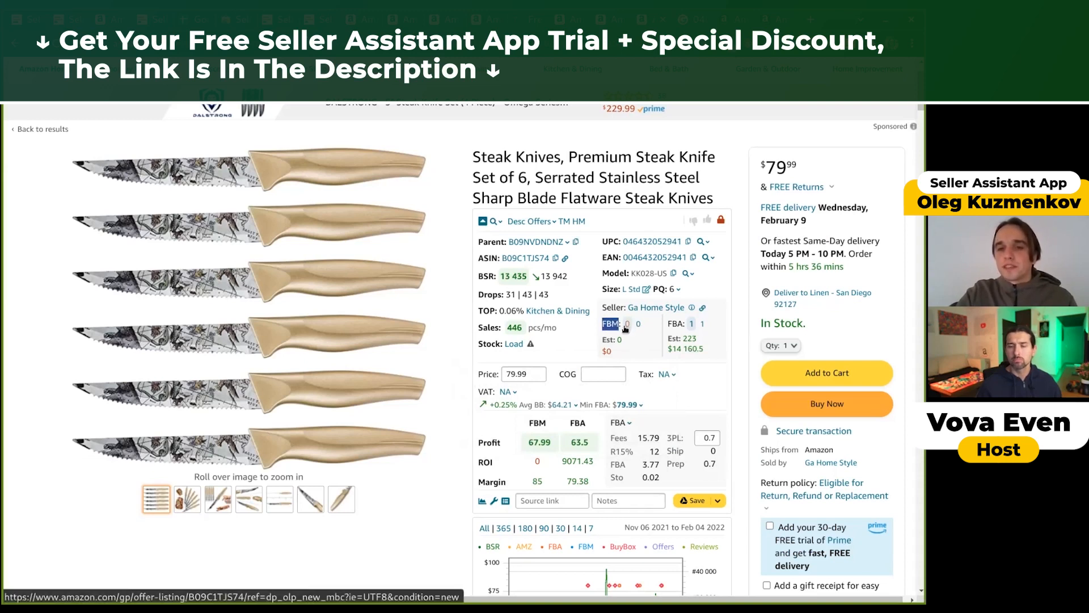
double_click(671, 323)
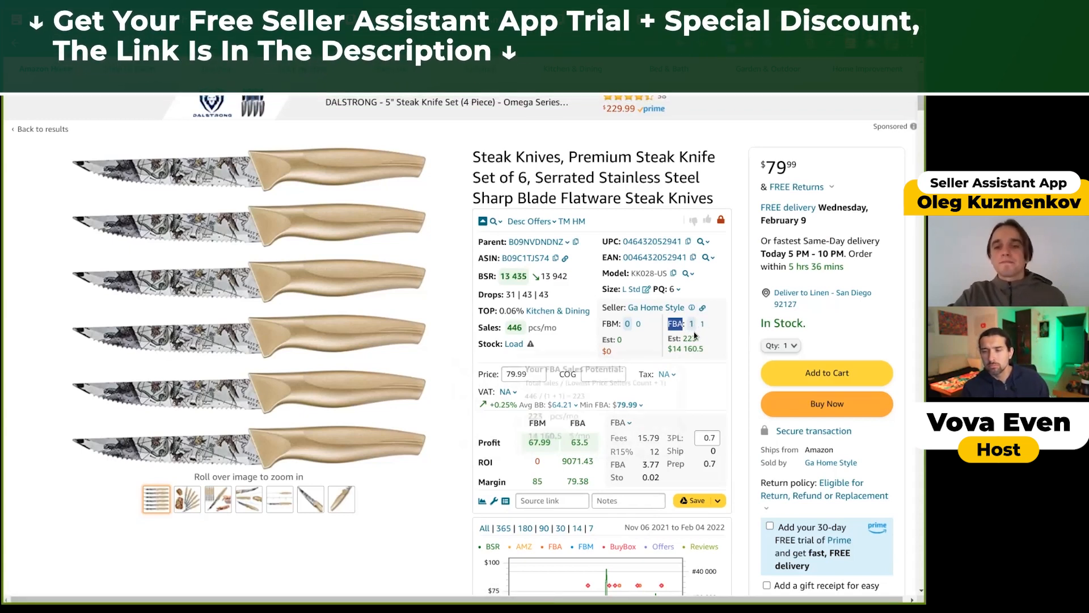
mouse_move(706, 339)
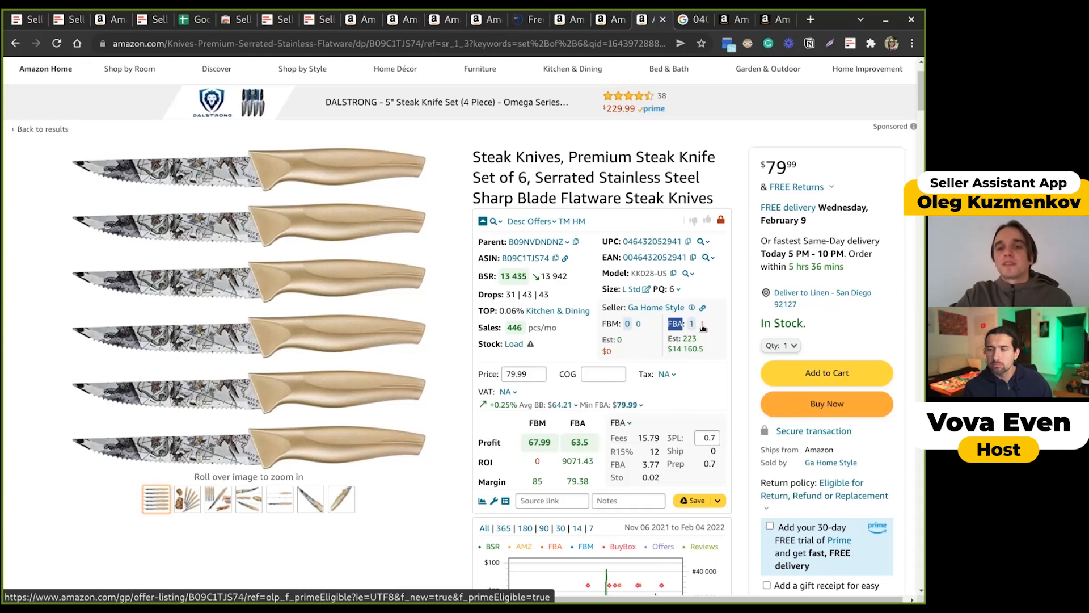
drag(796, 168, 770, 167)
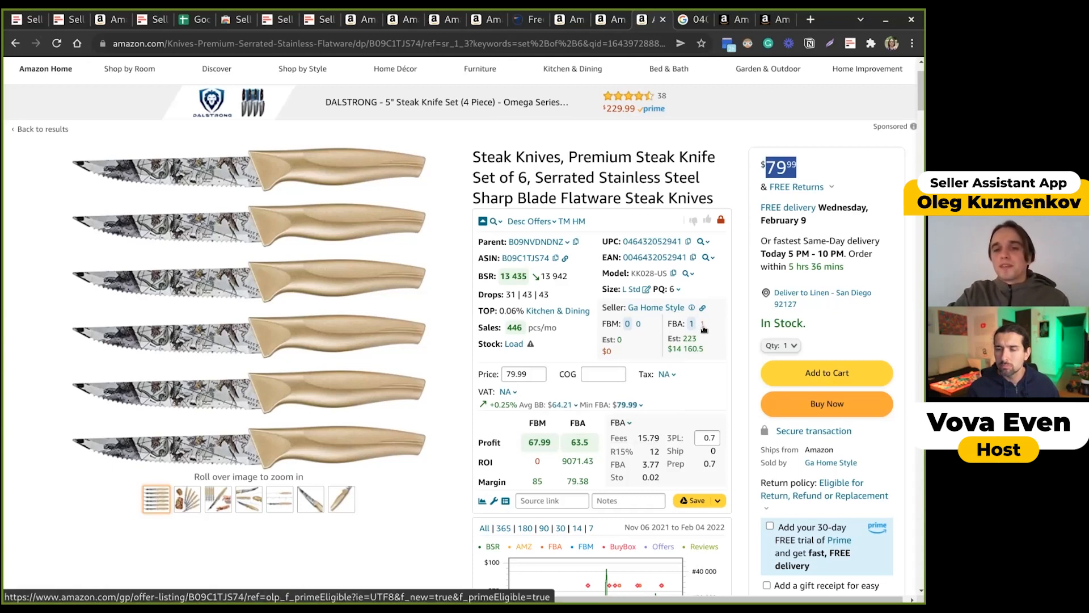
drag(671, 349, 709, 352)
- Set the steak knives' cost of goods to 60 and view the FBA profit breakdown
scroll(709, 352, down, 1)
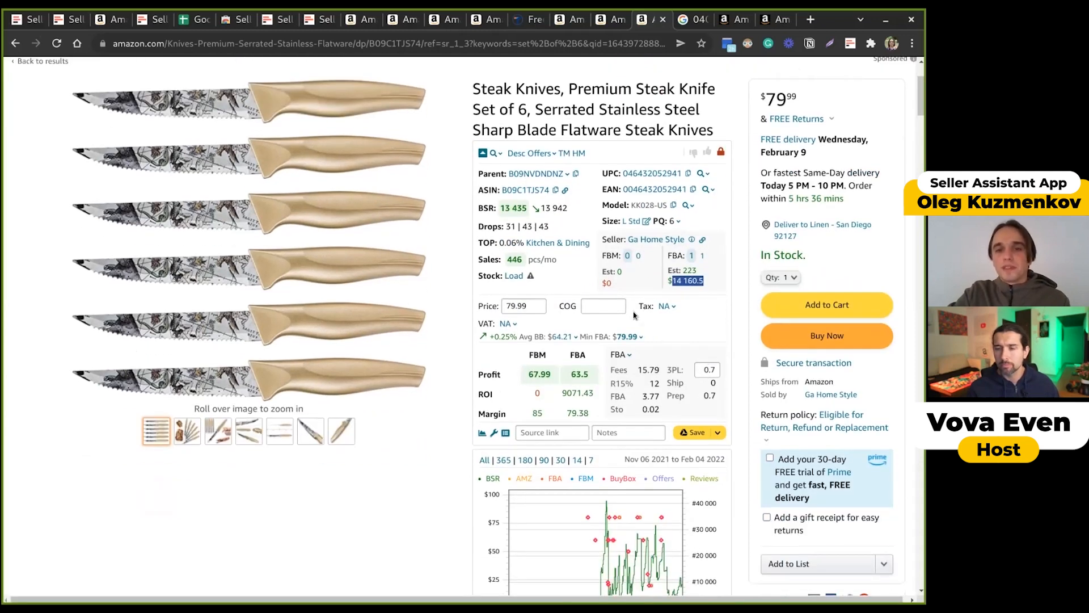
click(608, 309)
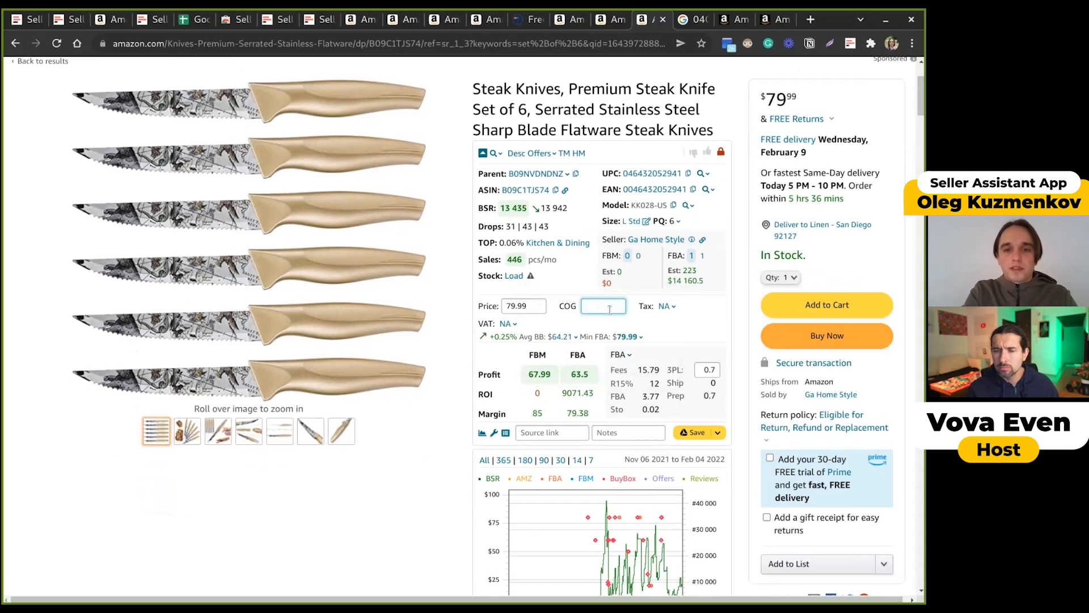
text(60)
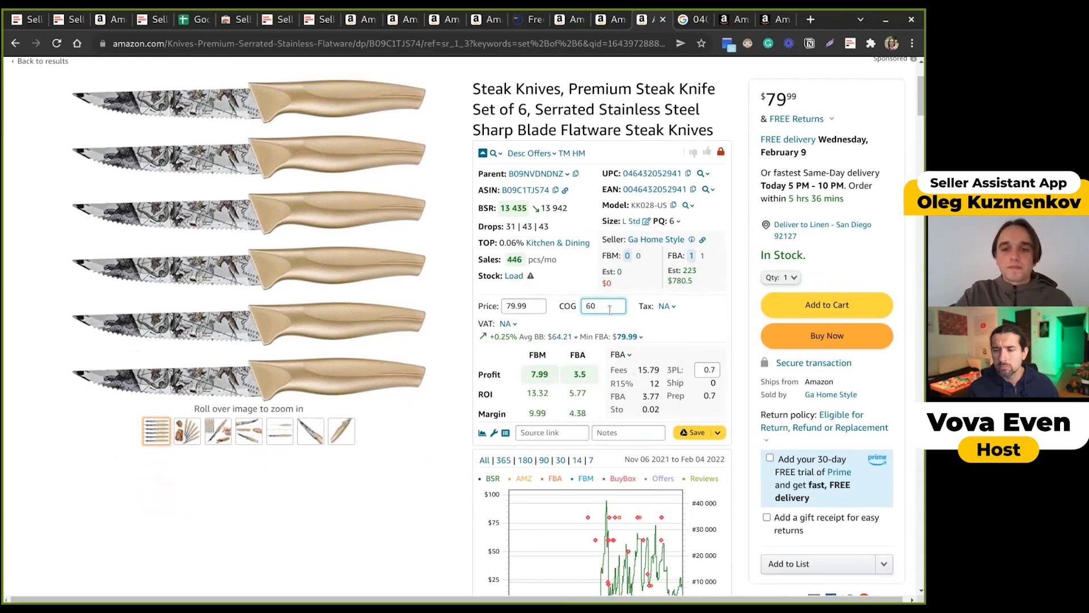
mouse_move(583, 377)
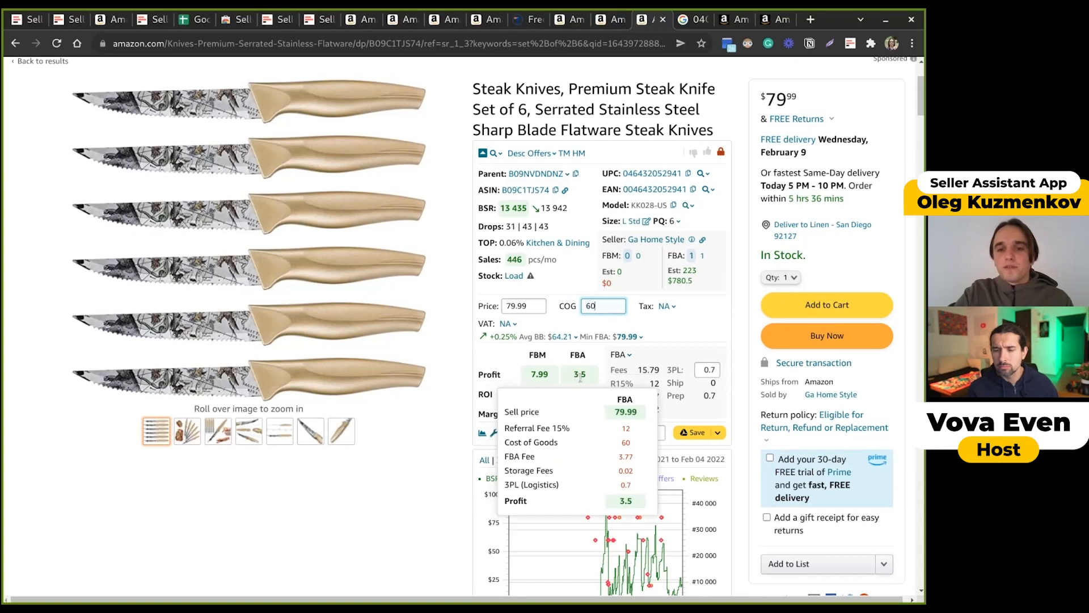
- Examine how the steak knives' FBA sales potential is calculated from total sales and the number of lowest-price sellers
mouse_move(677, 279)
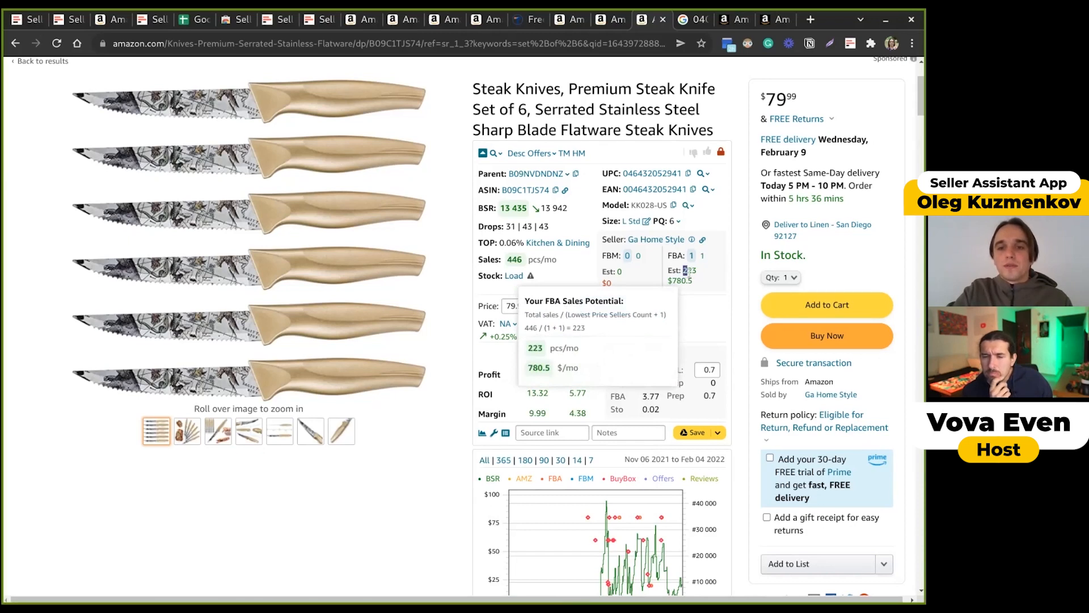
drag(683, 271, 687, 272)
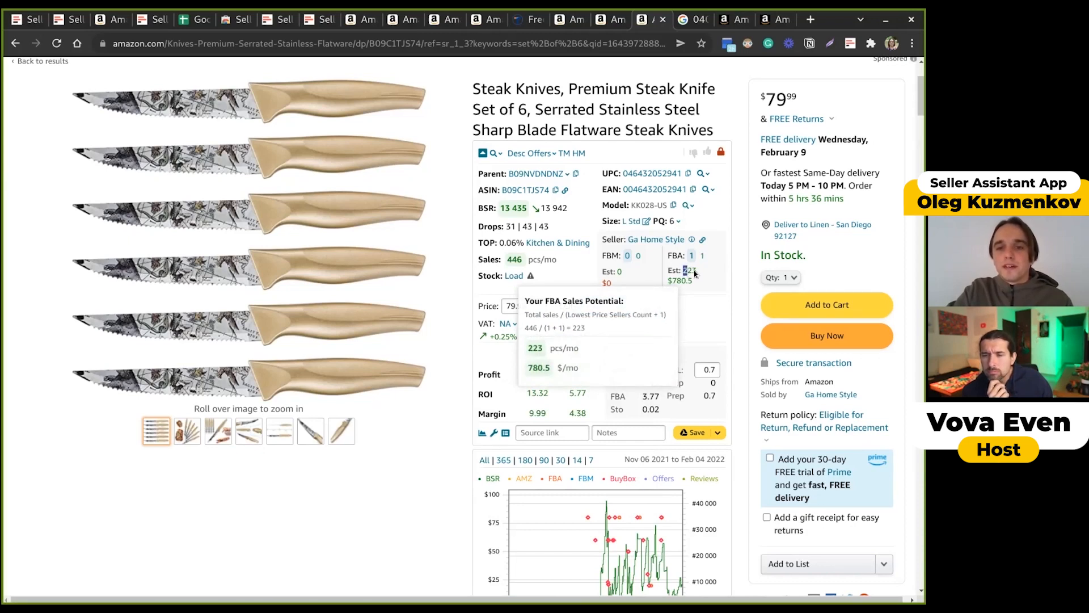
mouse_move(517, 259)
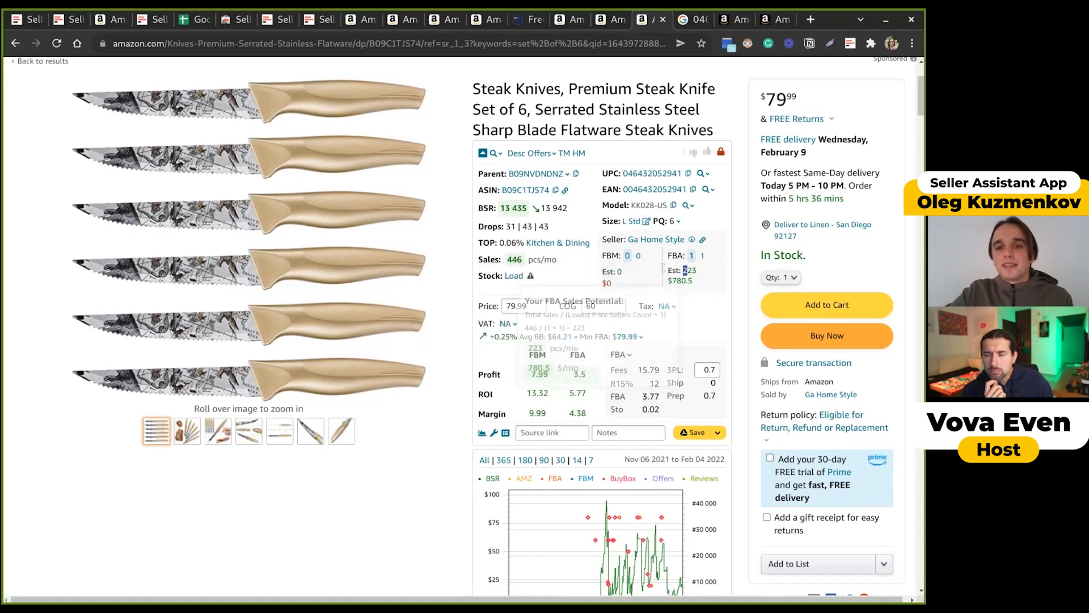
drag(703, 260, 701, 264)
mouse_move(692, 271)
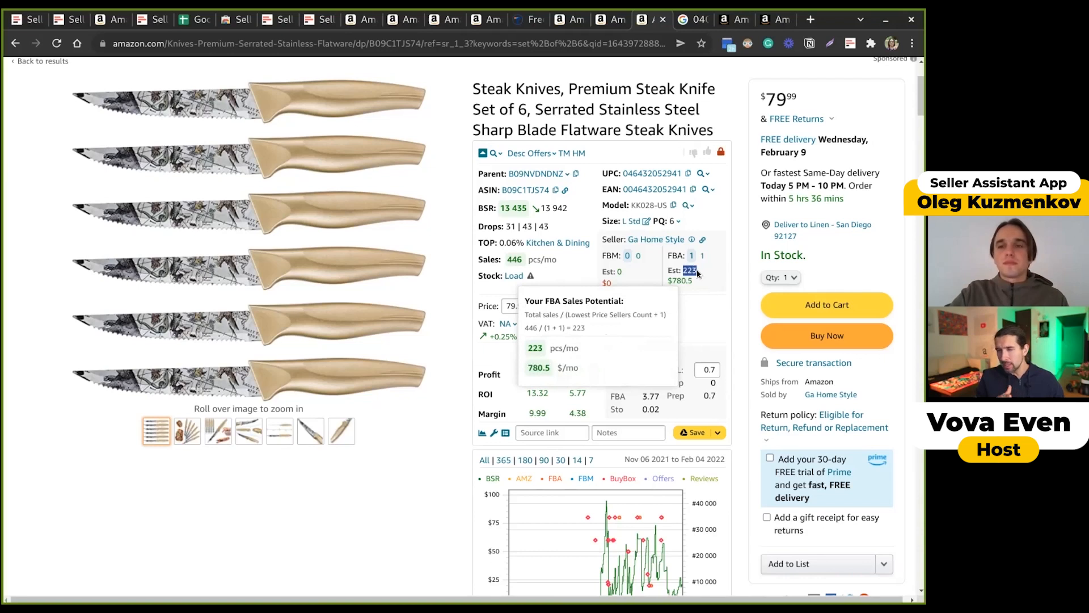
click(704, 274)
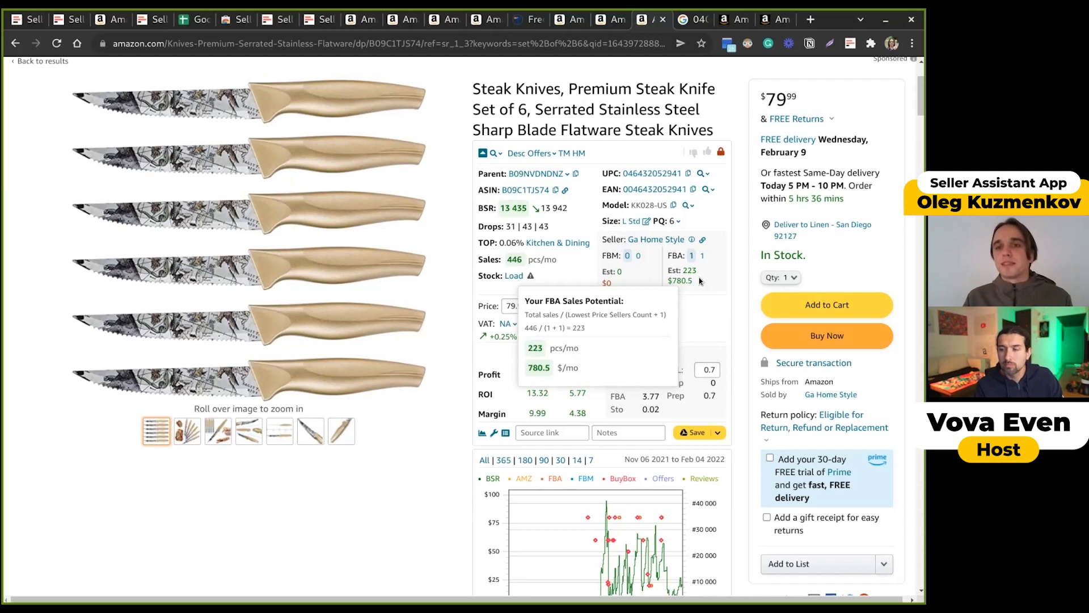
- Open the Catan Board Game page on Amazon in place of the Google results for the M&M's UPC
click(693, 21)
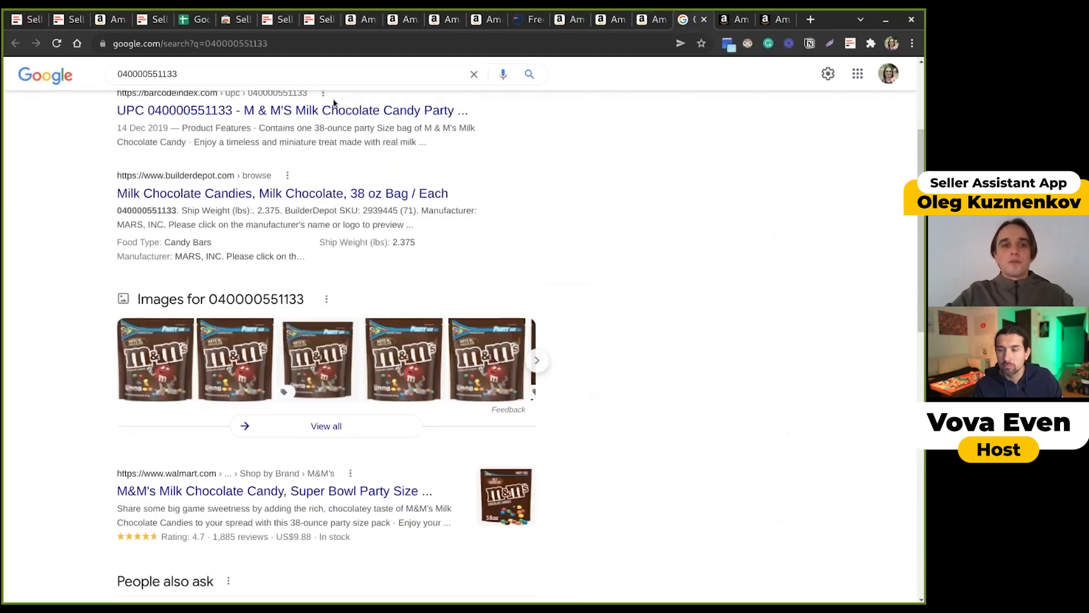
key(alt+Left)
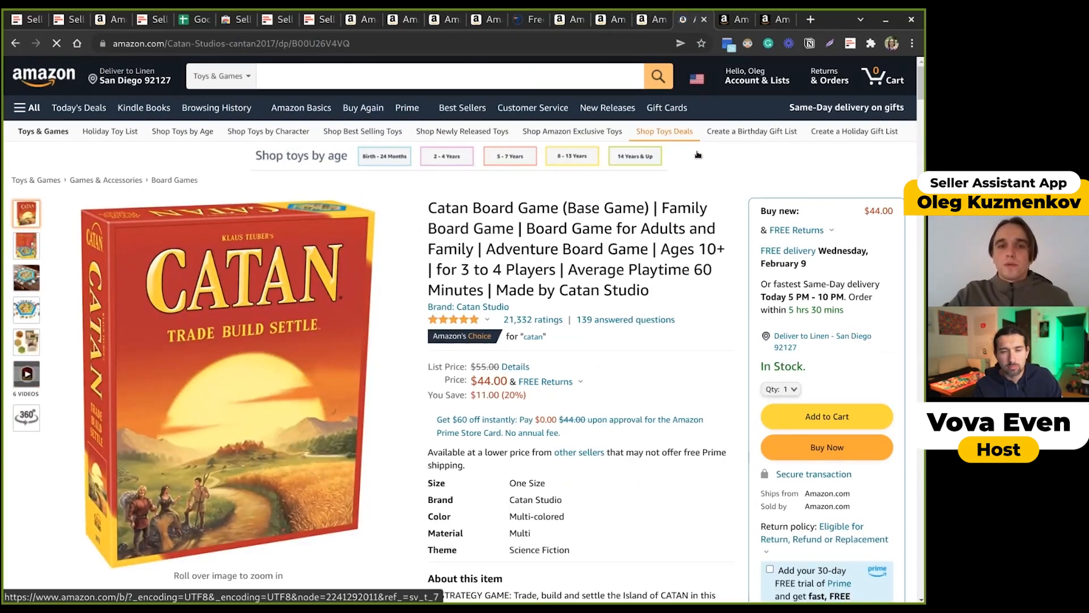
scroll(690, 175, down, 2)
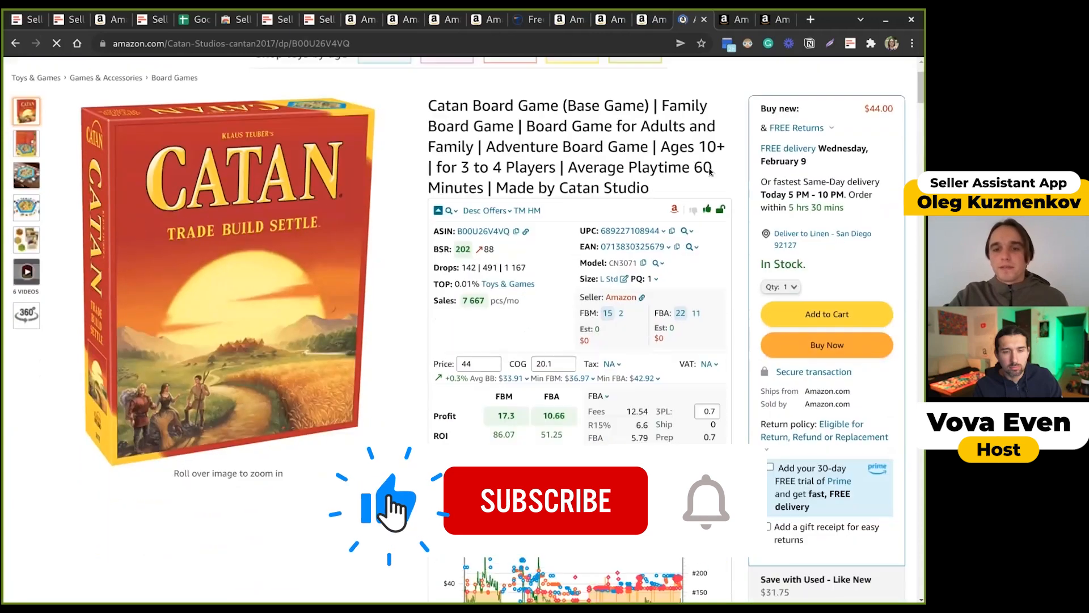
scroll(717, 200, down, 1)
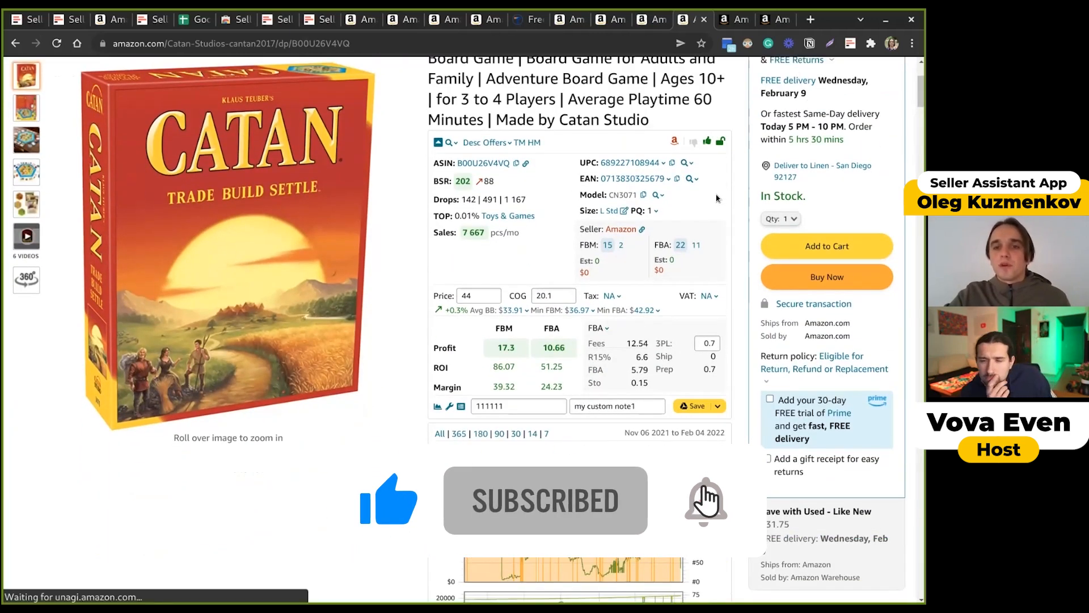
- Review the Catan game's list of seller offers and its FBM and FBA seller counts and sales estimates
mouse_move(500, 146)
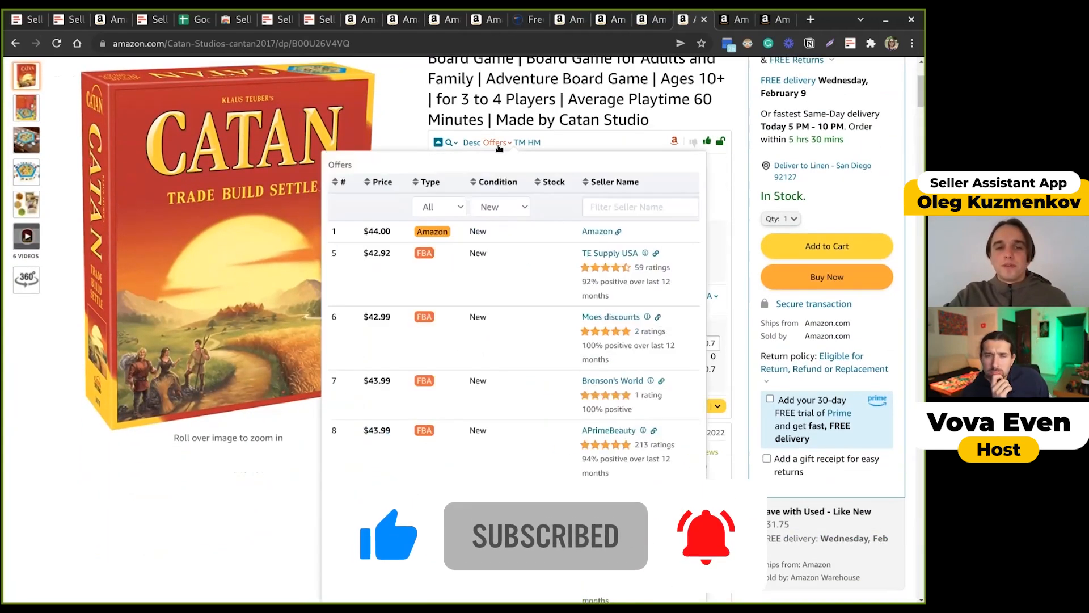
scroll(525, 374, down, 3)
scroll(526, 374, up, 3)
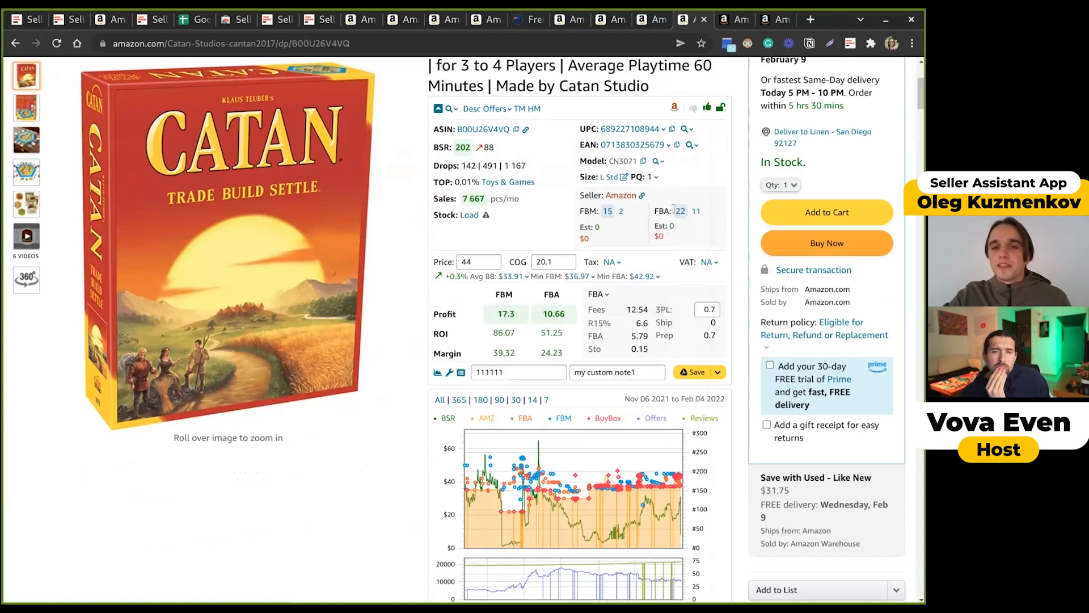
scroll(667, 218, up, 1)
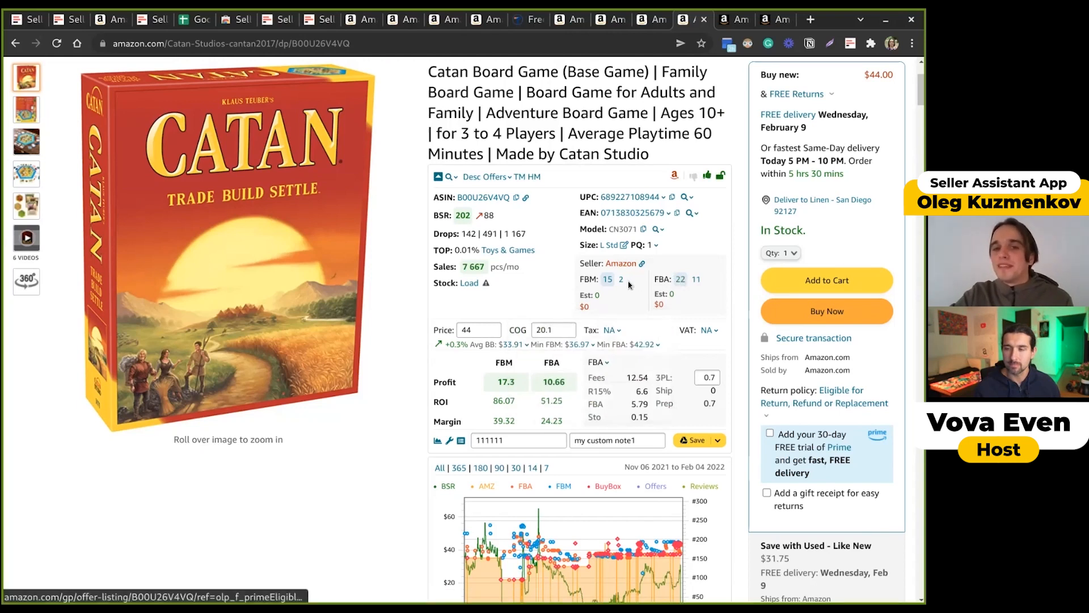
mouse_move(600, 296)
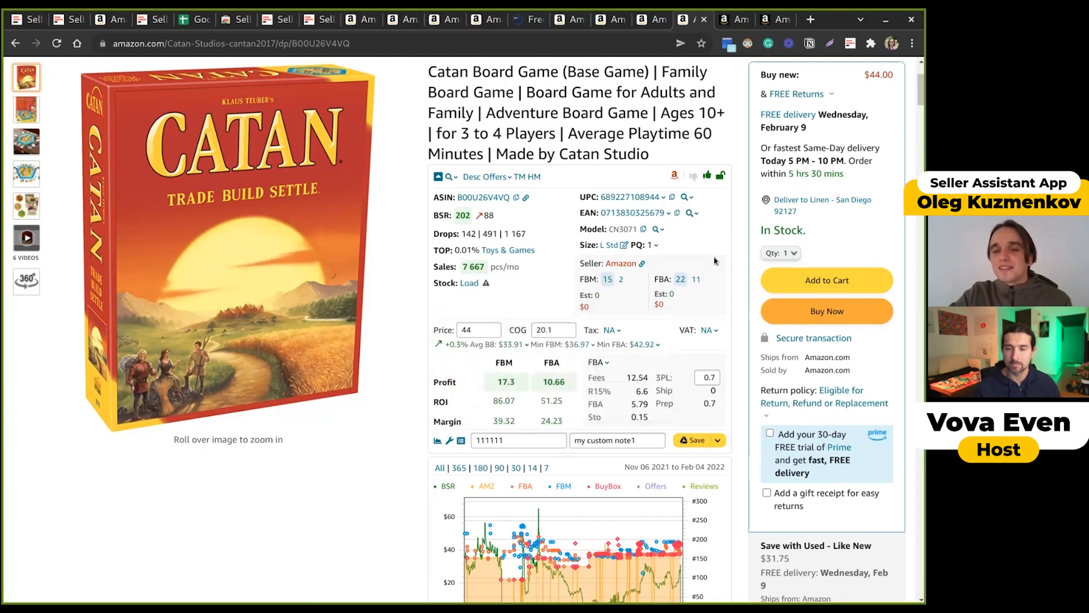
mouse_move(676, 296)
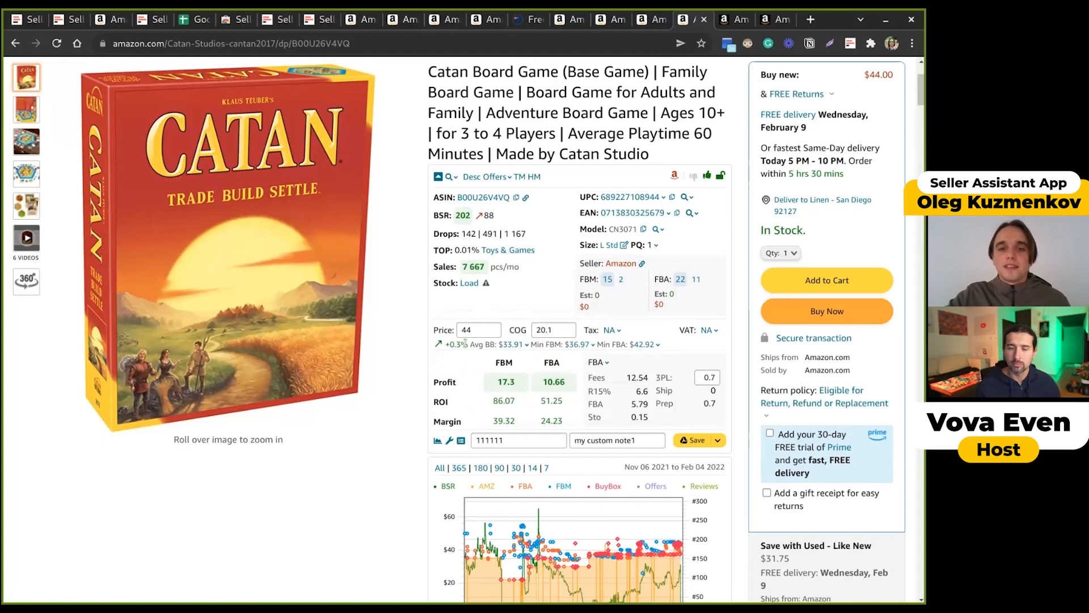
- Examine the Catan game's selling price, cost of goods and tax settings in the profit calculator
click(480, 330)
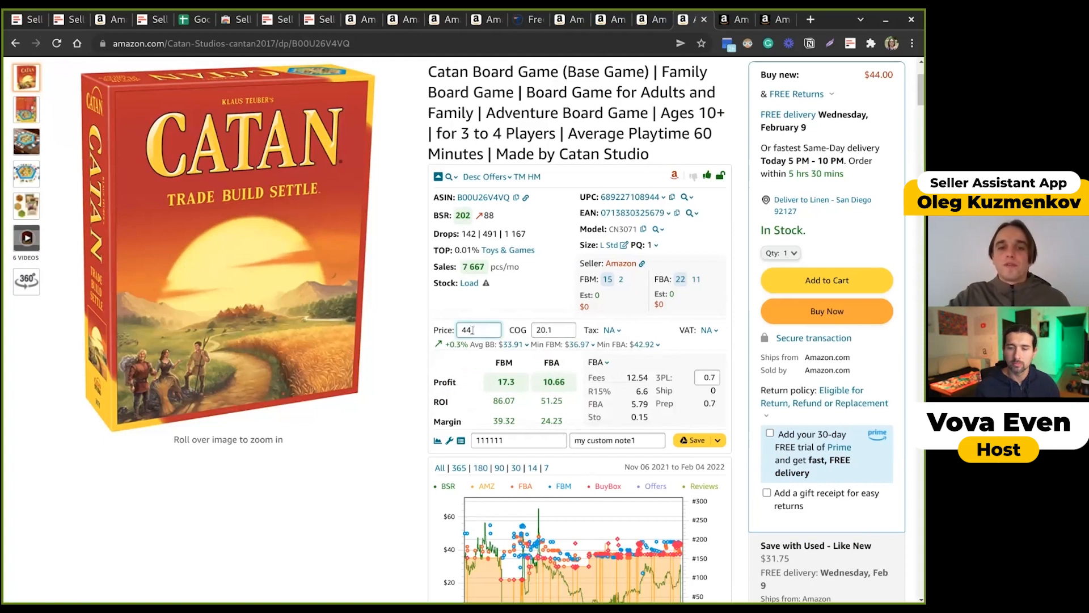
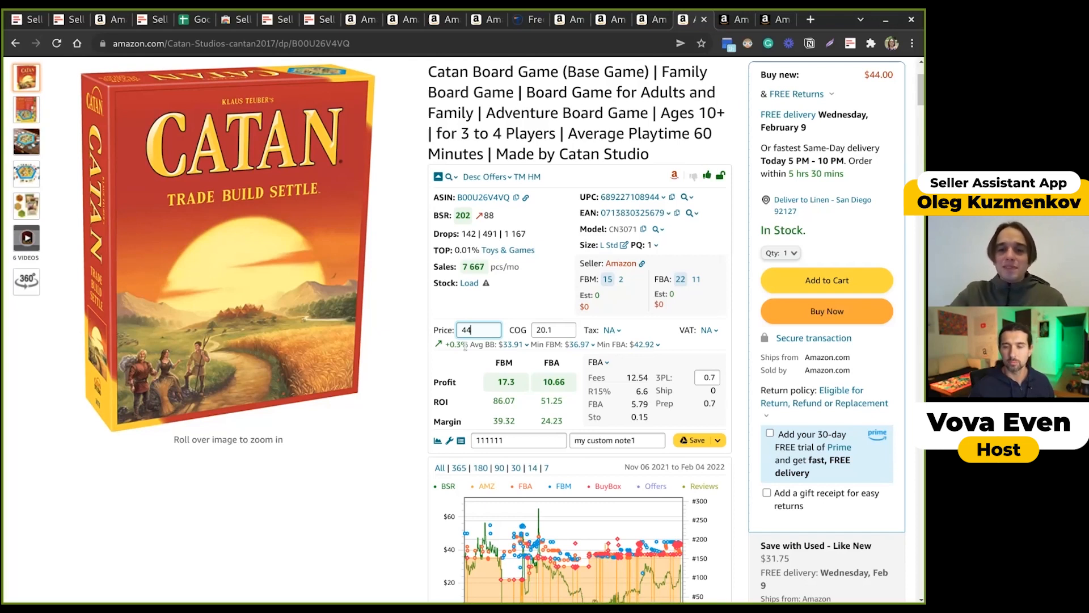
click(615, 330)
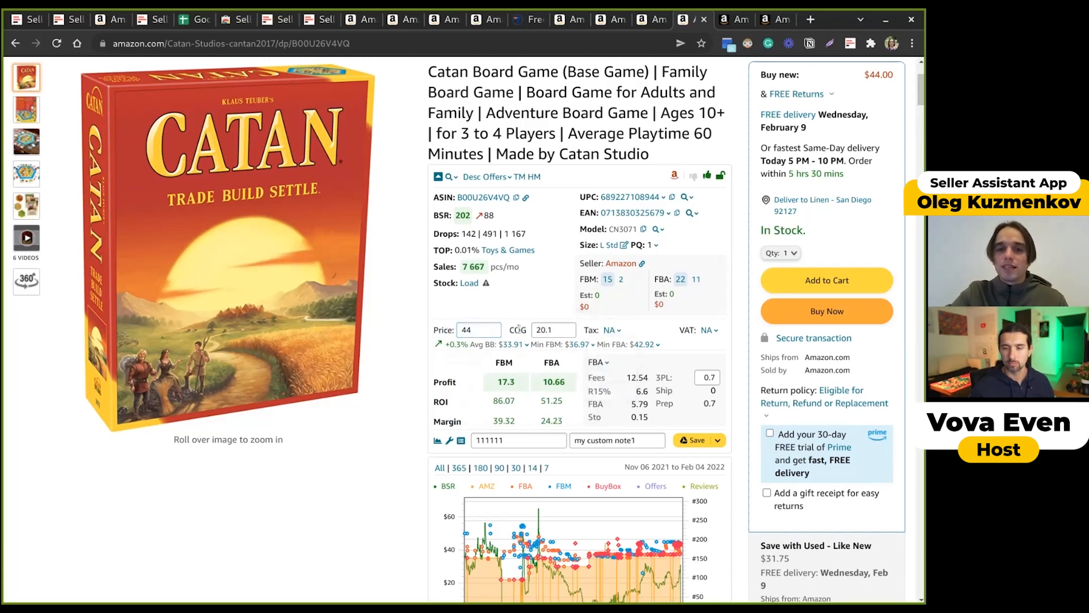
click(550, 329)
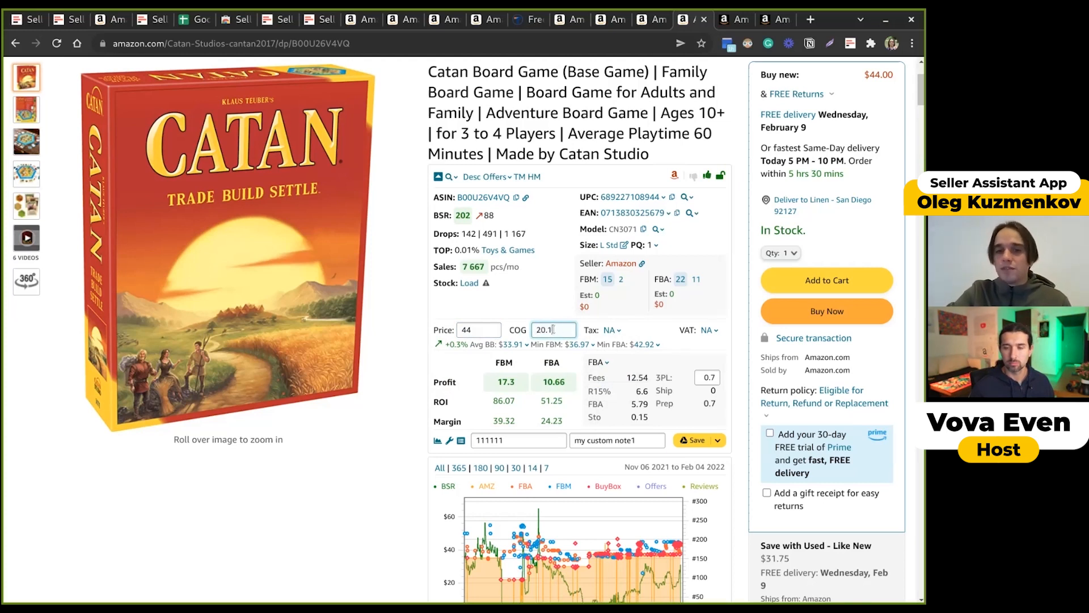
click(611, 331)
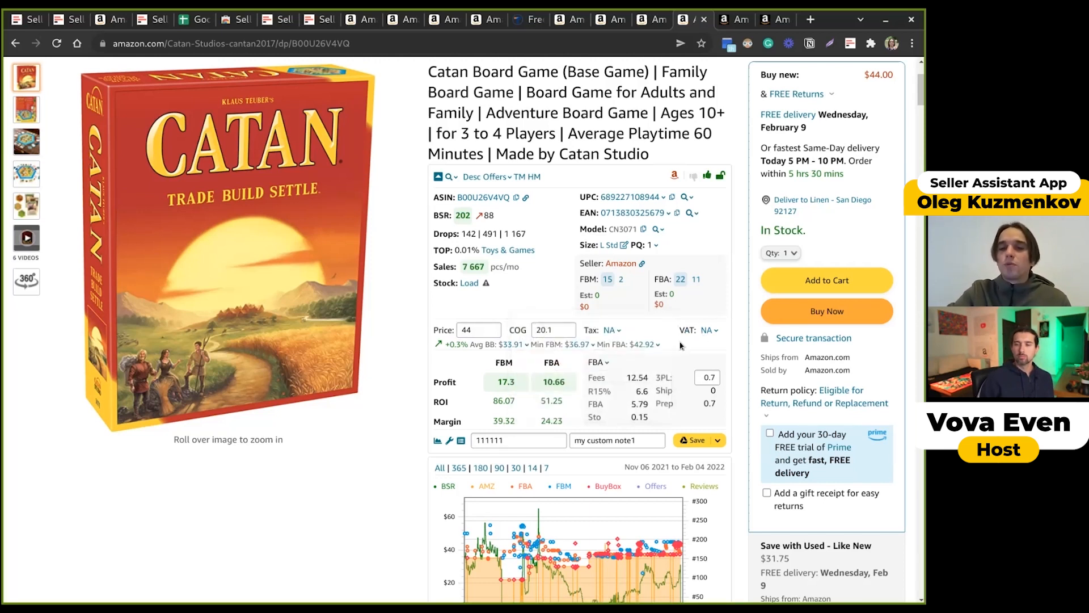
- Open the Catan listing on amazon.co.uk and show the VAT scheme options in its profit calculator
mouse_move(703, 330)
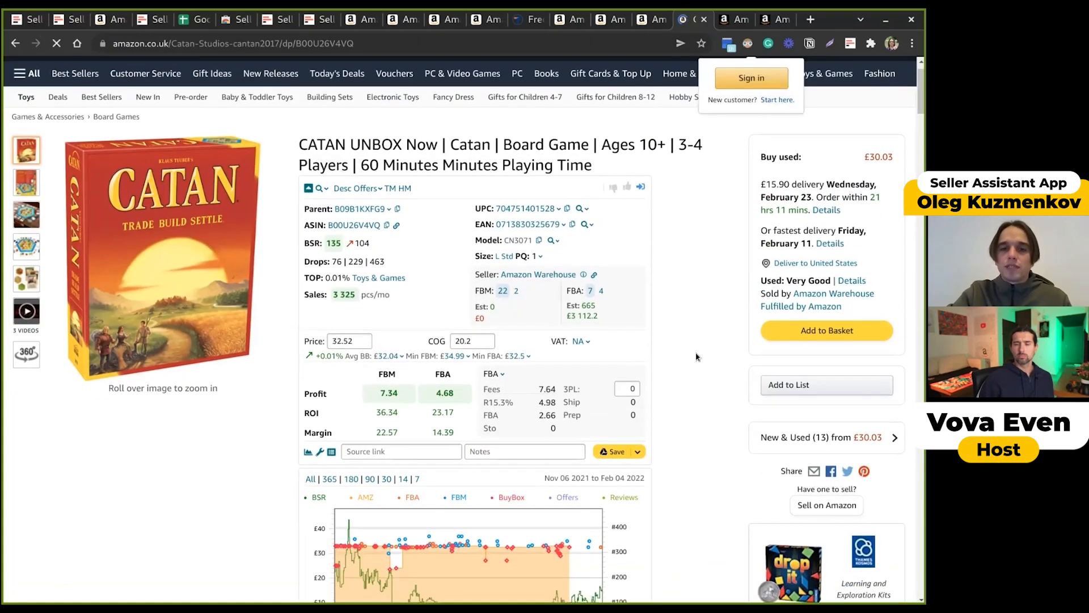
click(590, 342)
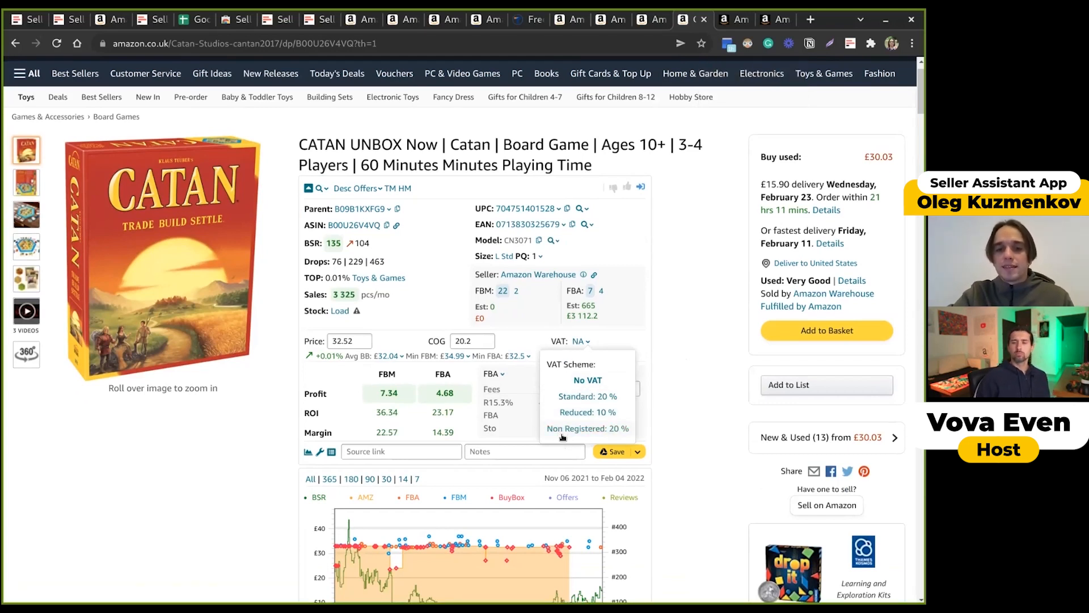
- Apply the Standard 20% VAT scheme to the amazon.co.uk Catan listing and inspect the cost-of-goods VAT breakdown
click(574, 397)
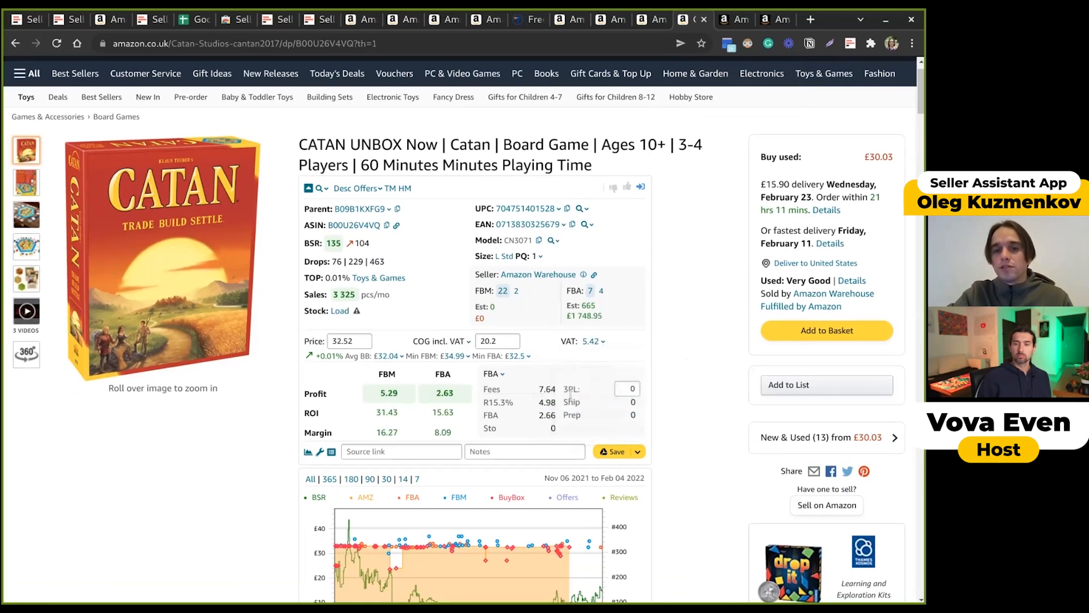
mouse_move(451, 392)
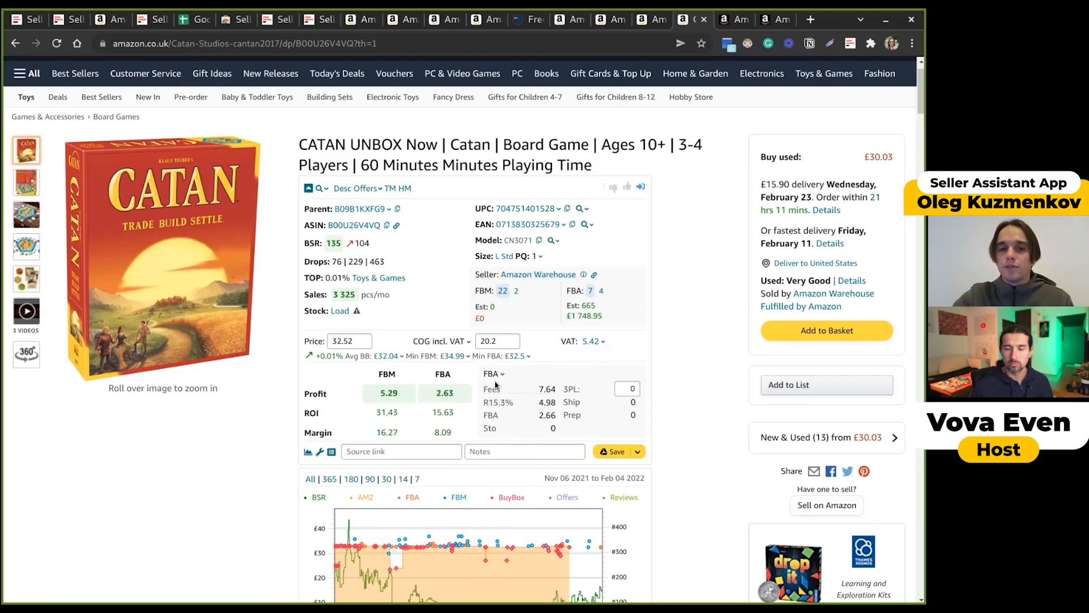
mouse_move(499, 342)
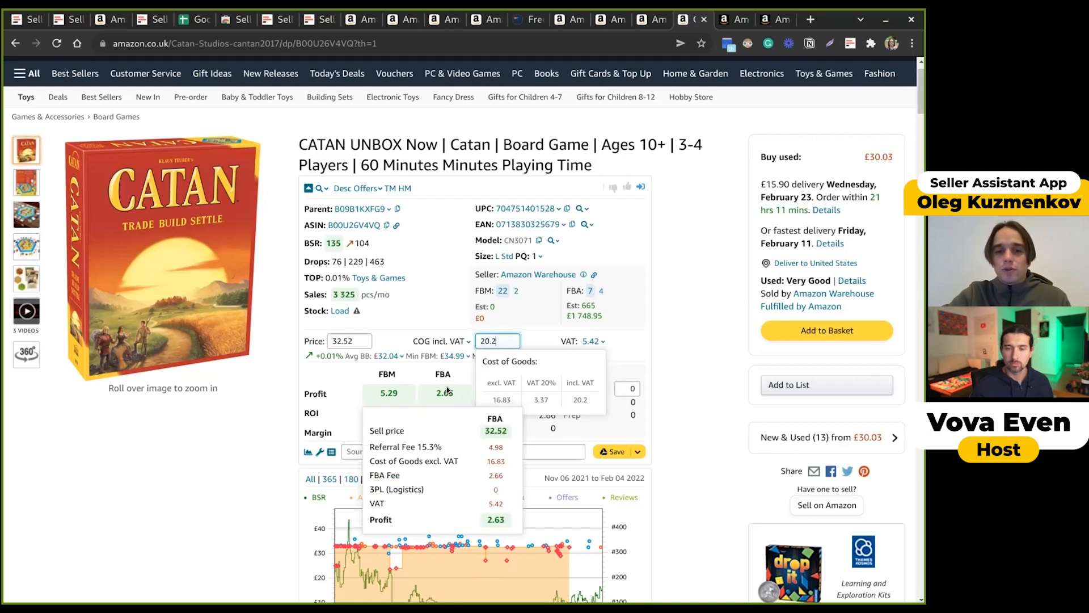
- Switch the cost of goods to excluding VAT, set it to 16, and view the FBA profit breakdown
click(467, 342)
click(468, 380)
mouse_move(504, 347)
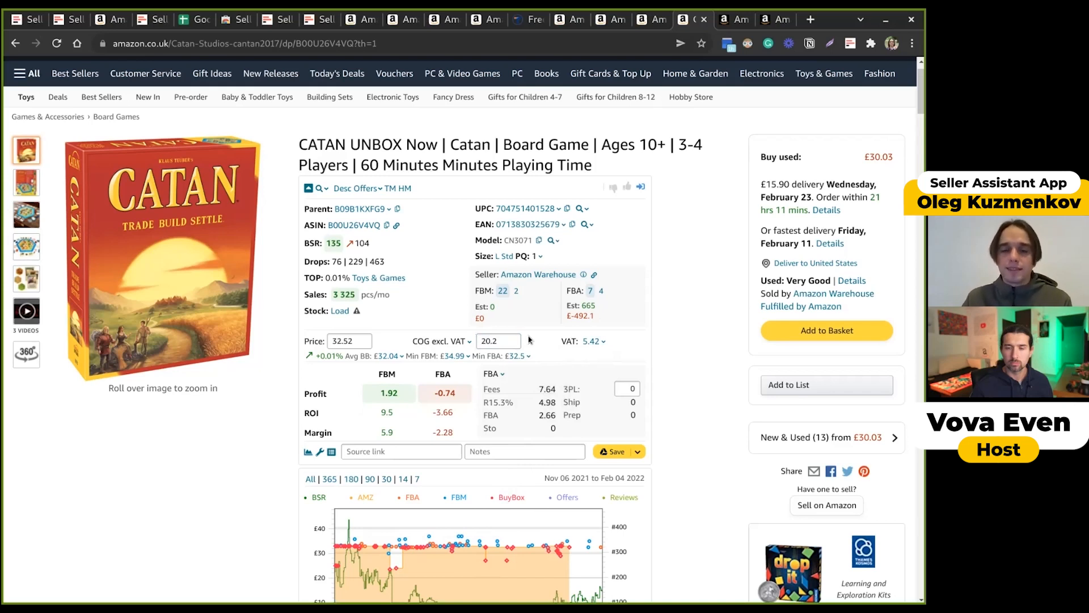
double_click(503, 339)
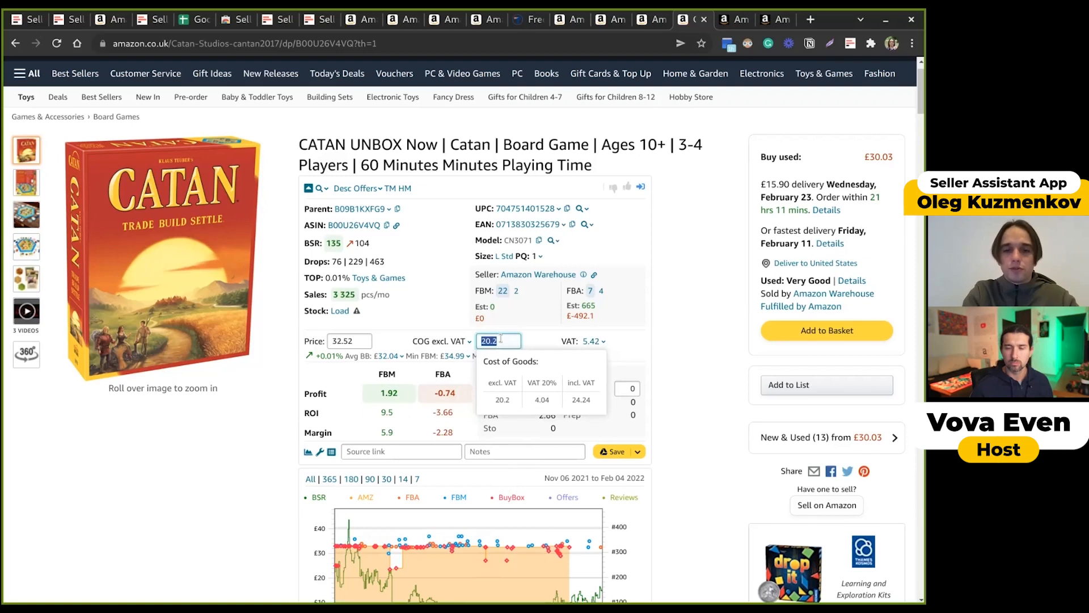
text(16)
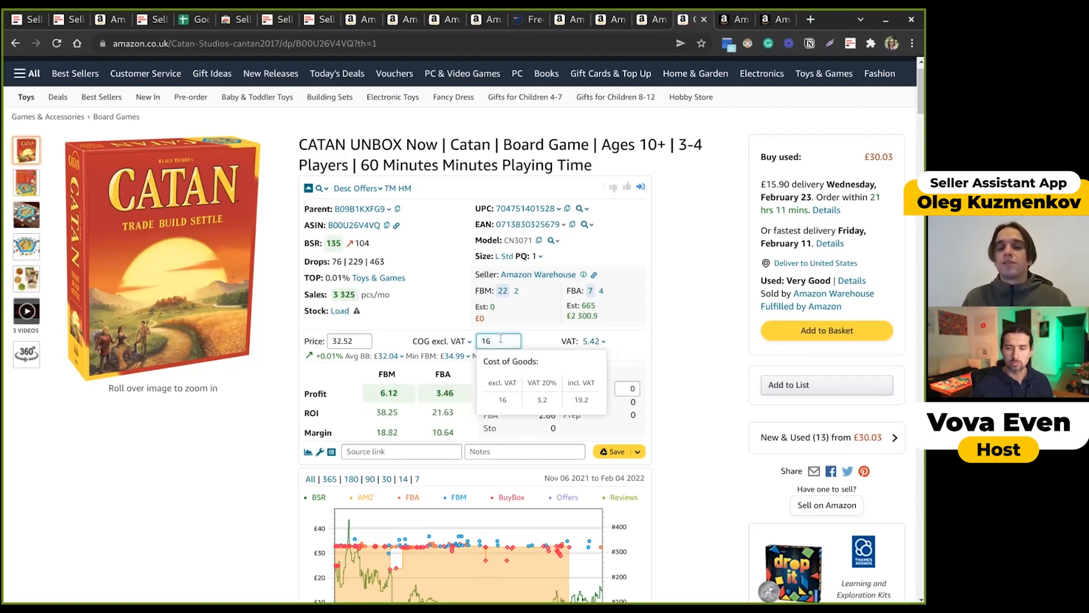
mouse_move(441, 391)
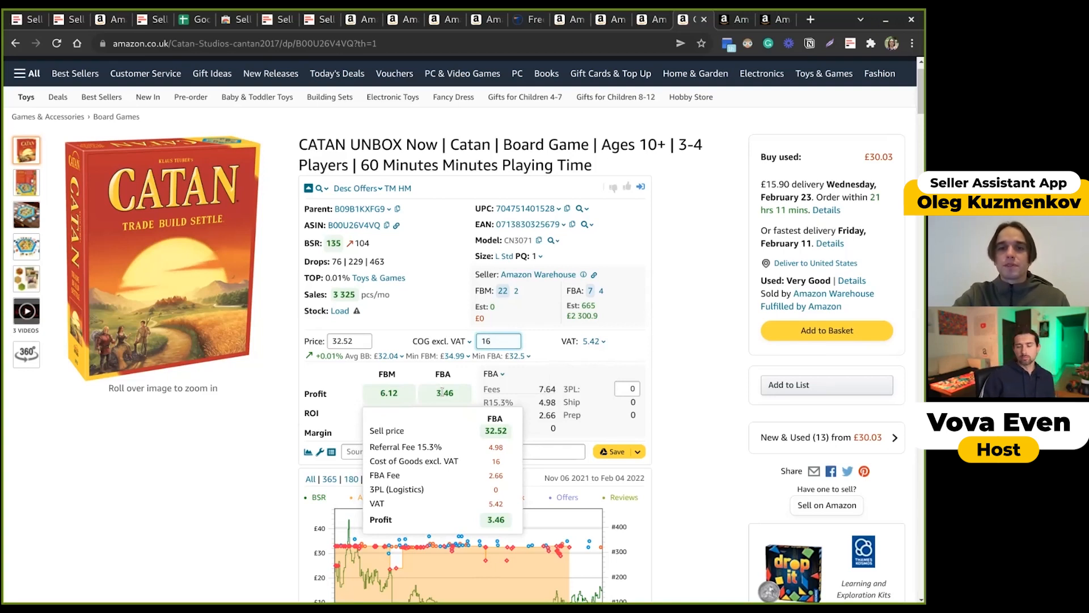
- Return to the amazon.com Catan listing and compare the calculator's FBM and FBA fee breakdowns, leaving FBA selected
key(alt+Left)
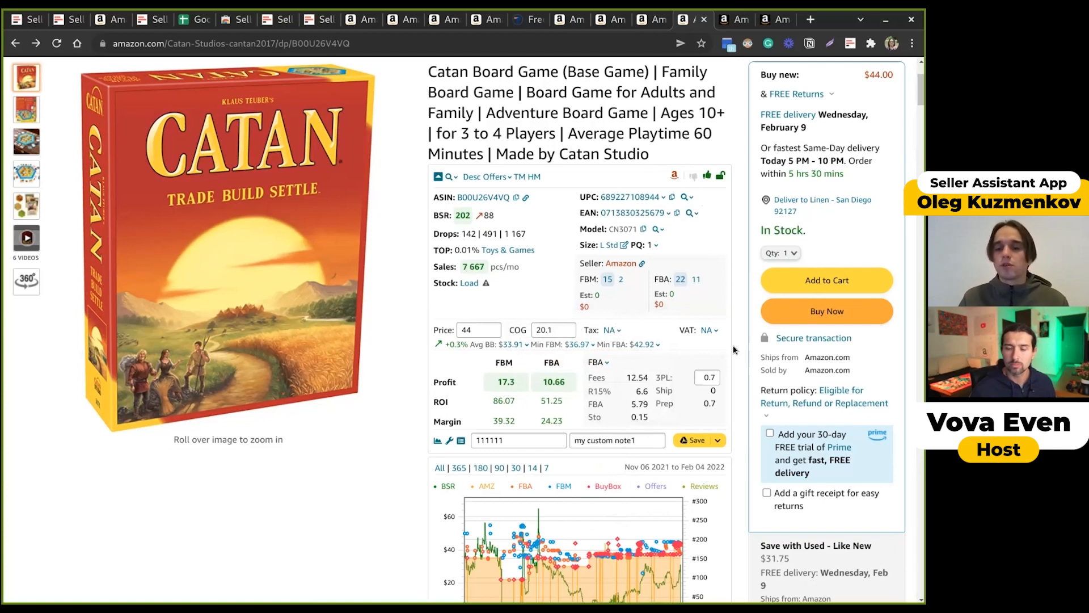
click(600, 362)
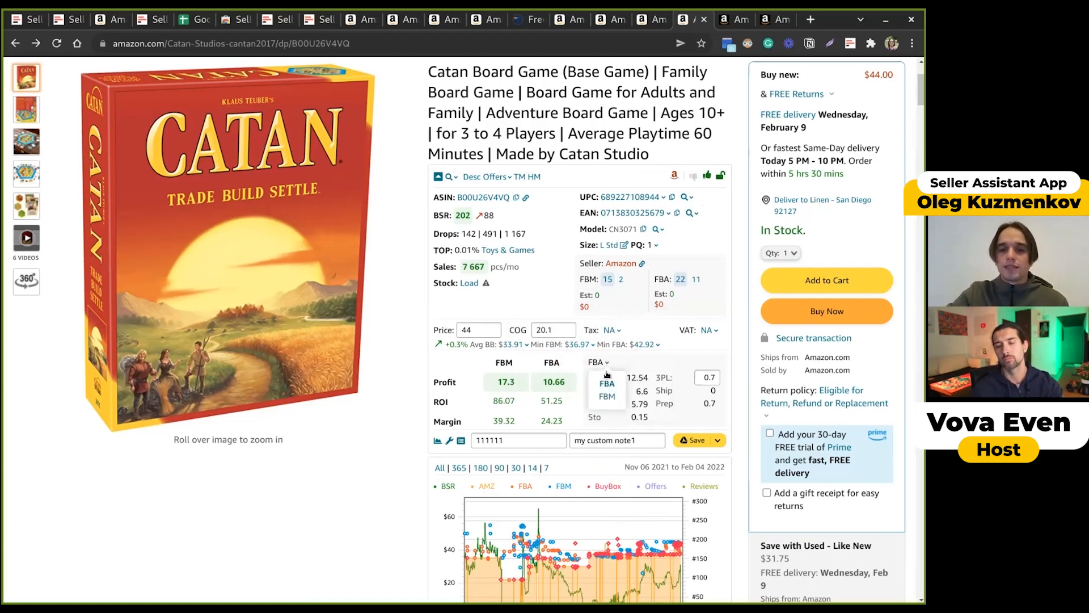
click(603, 398)
click(604, 363)
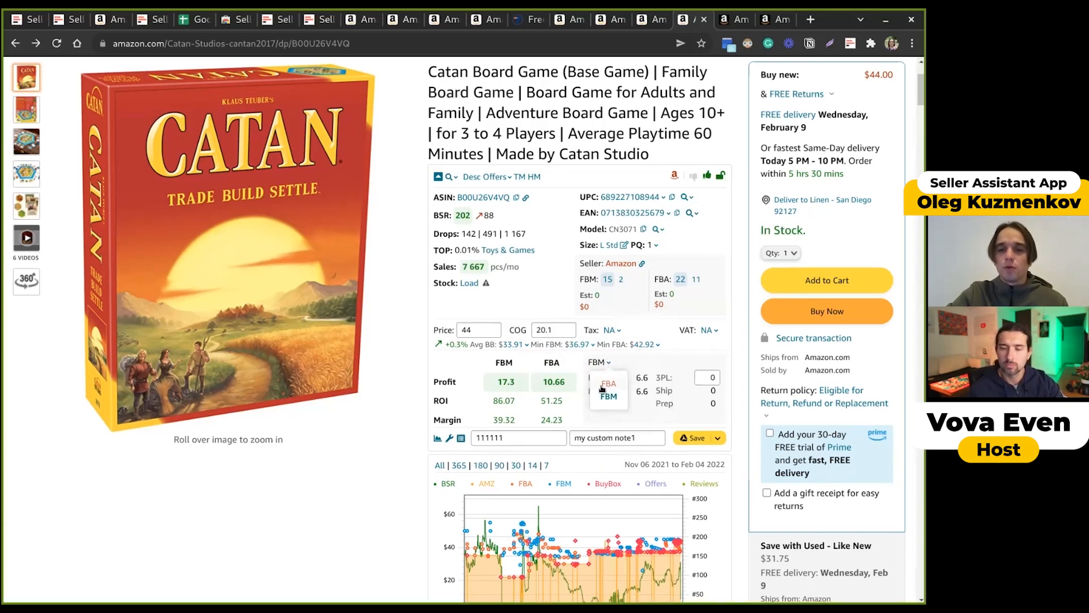
click(603, 389)
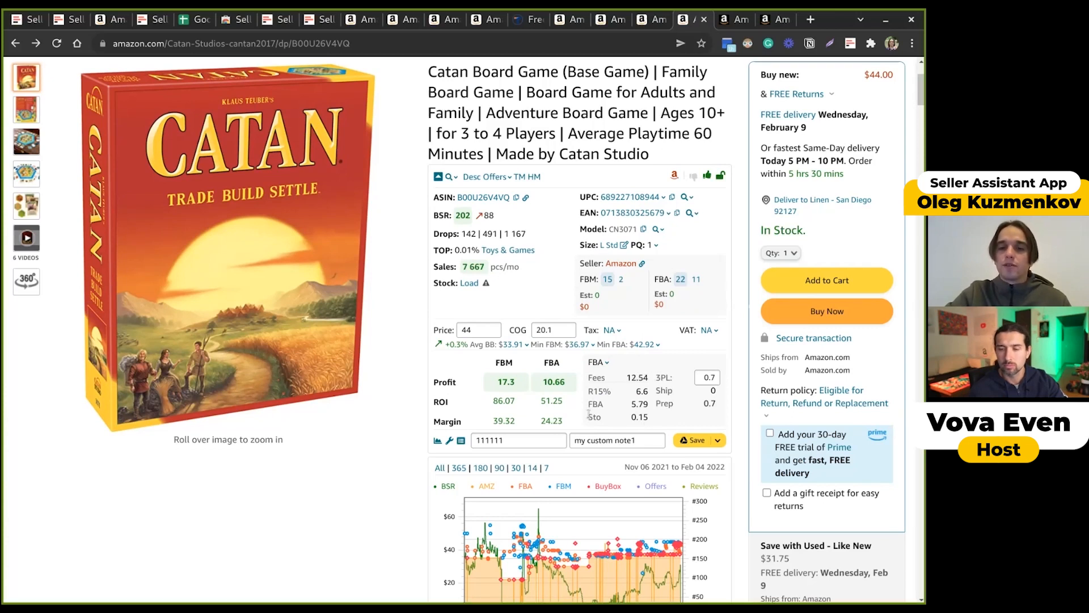
- Examine the Catan game's total fees, referral fee and FBA fee in the calculator
drag(624, 378, 650, 384)
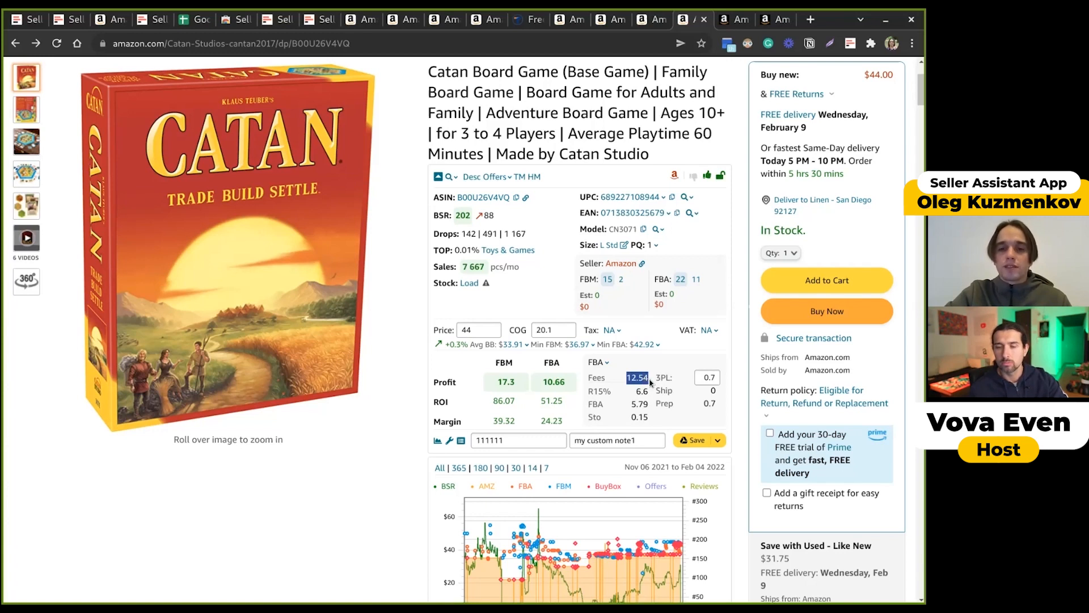
click(600, 392)
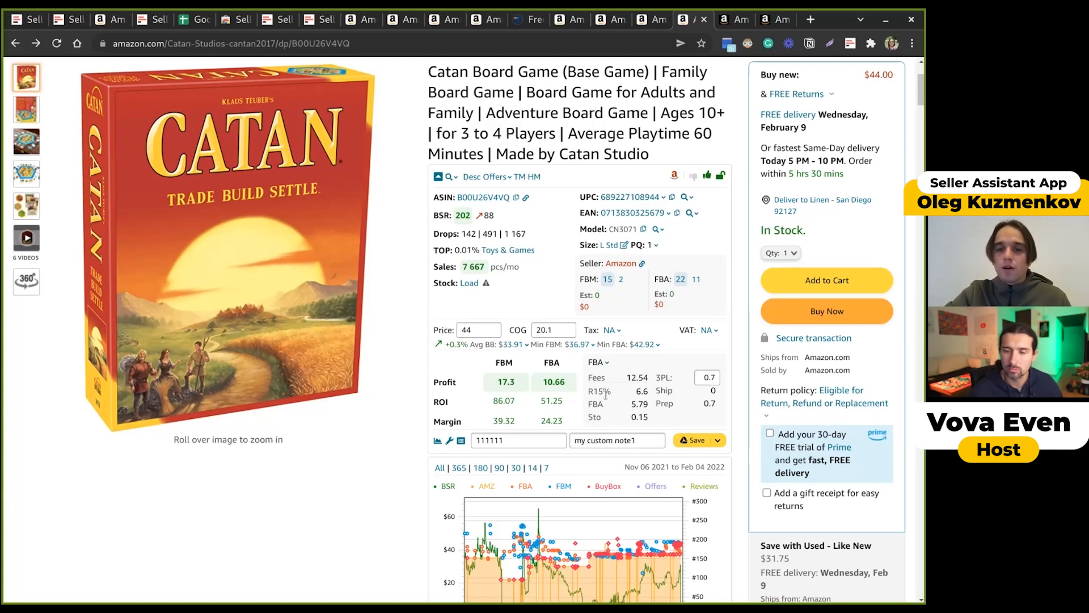
double_click(641, 391)
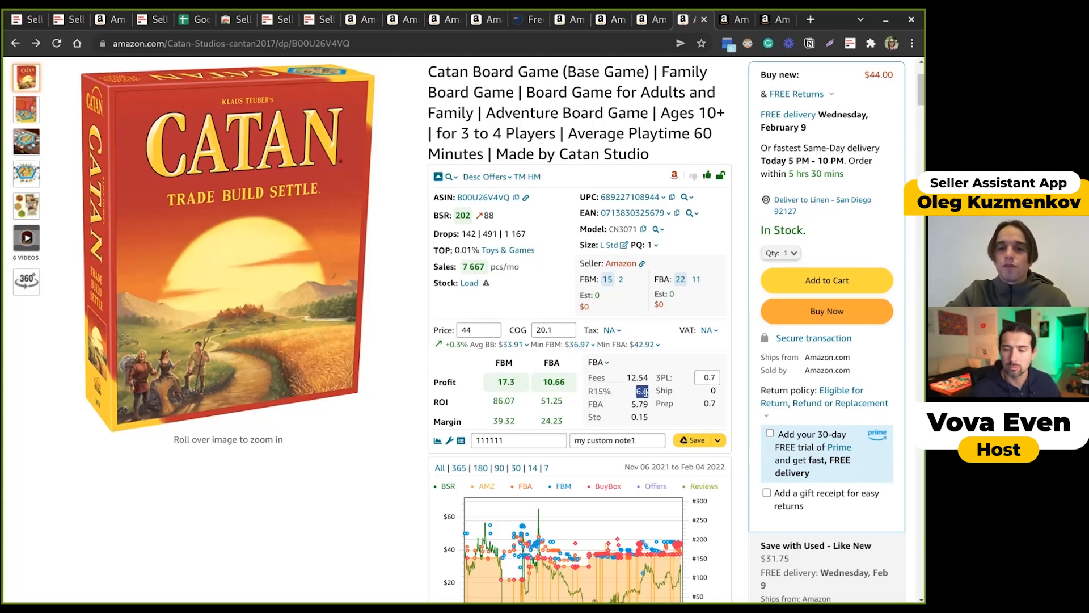
click(600, 408)
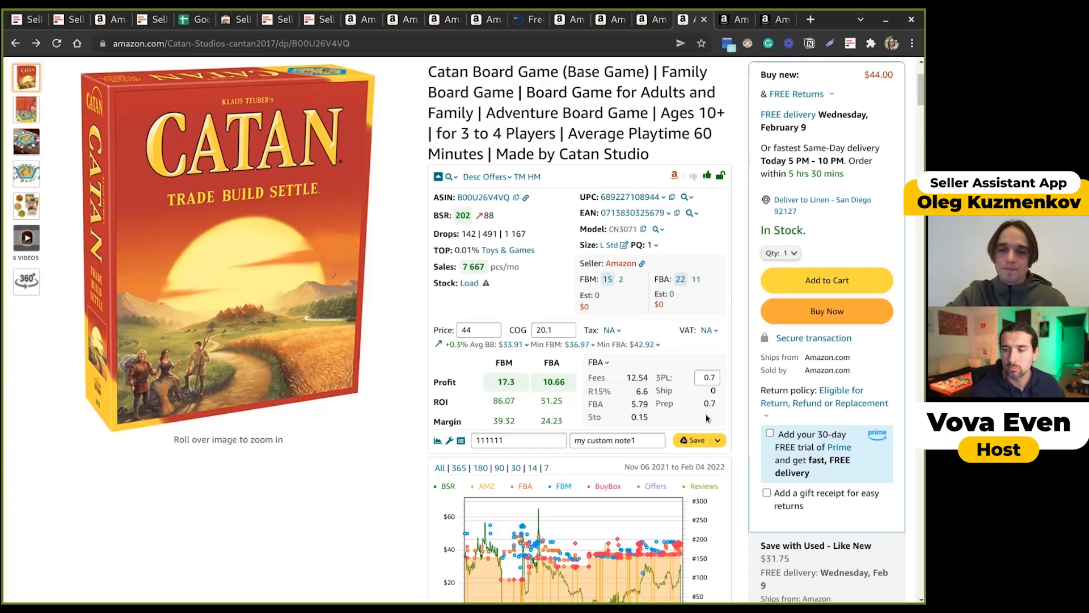
- Override the Catan game's 3PL logistics cost with 2.5 in the profit calculator
double_click(706, 379)
text(2)
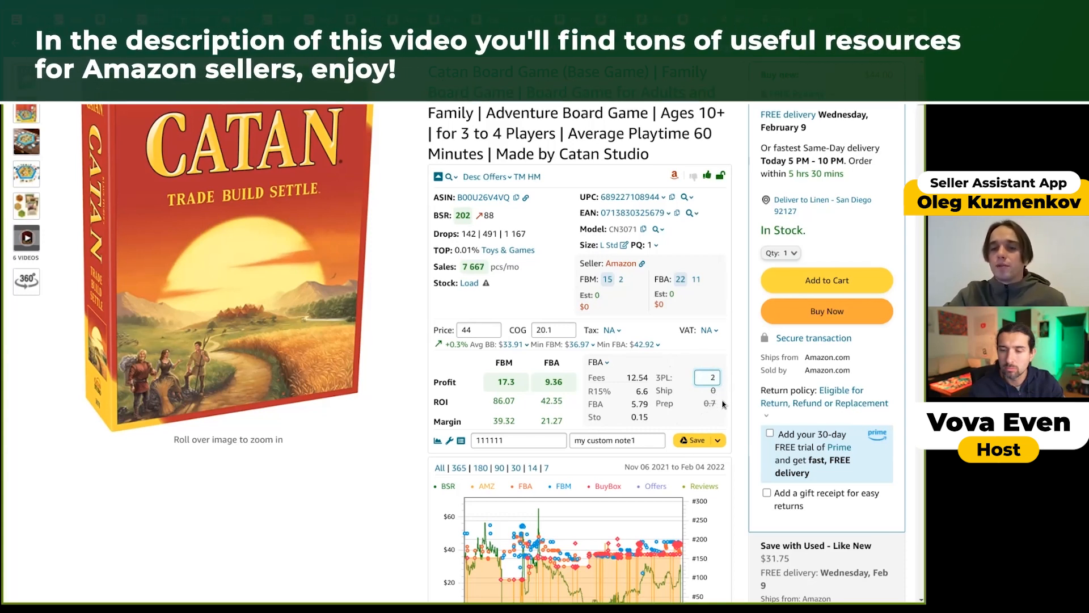
text(.5)
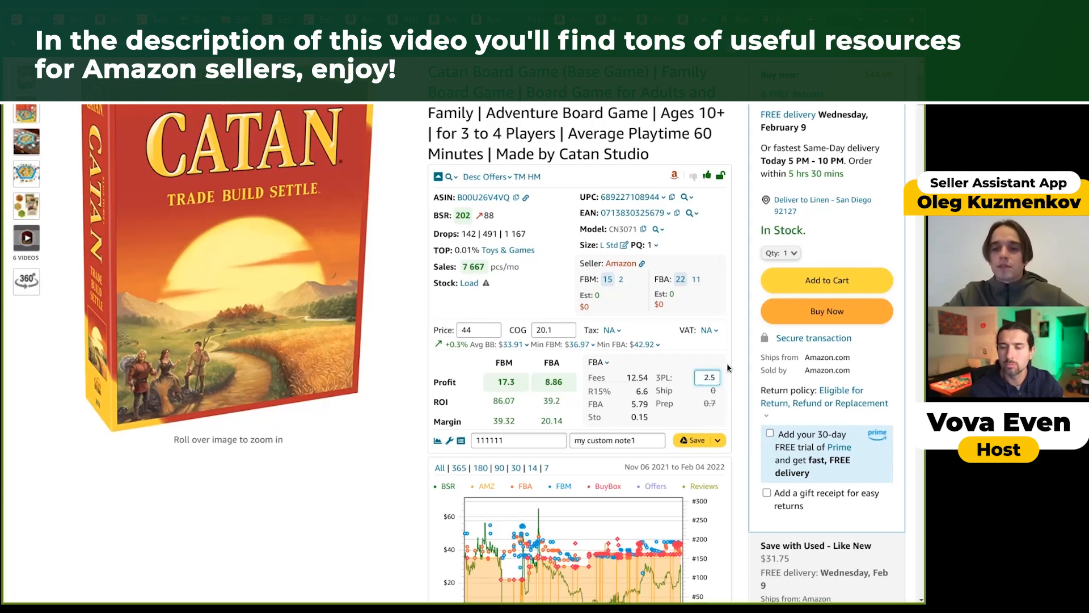
click(664, 393)
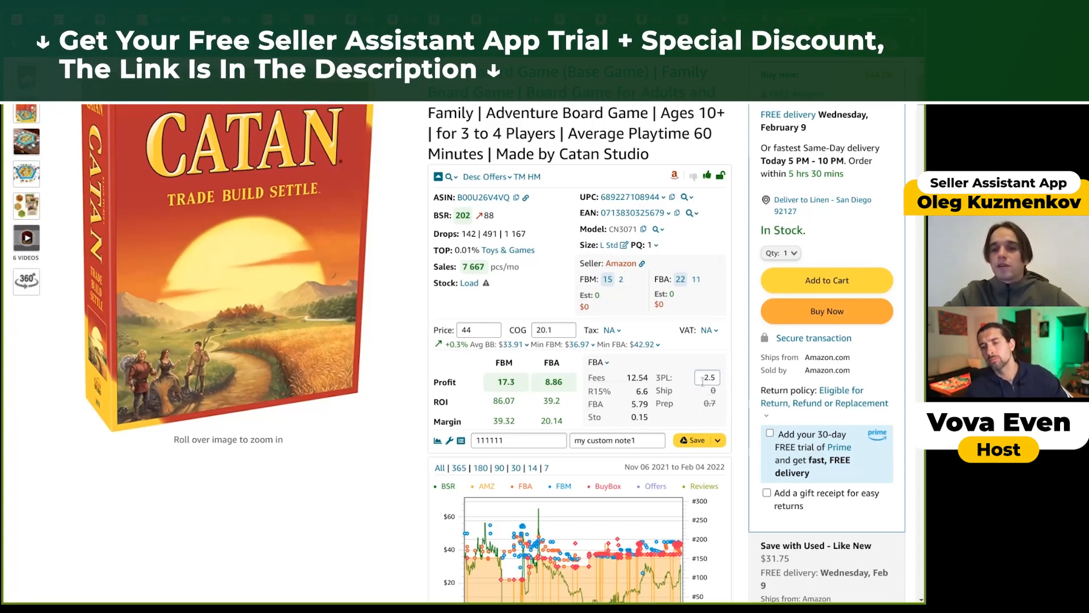
- Review the FBA and FBM profit breakdowns and the ROI formula for the Catan game
scroll(705, 378, down, 1)
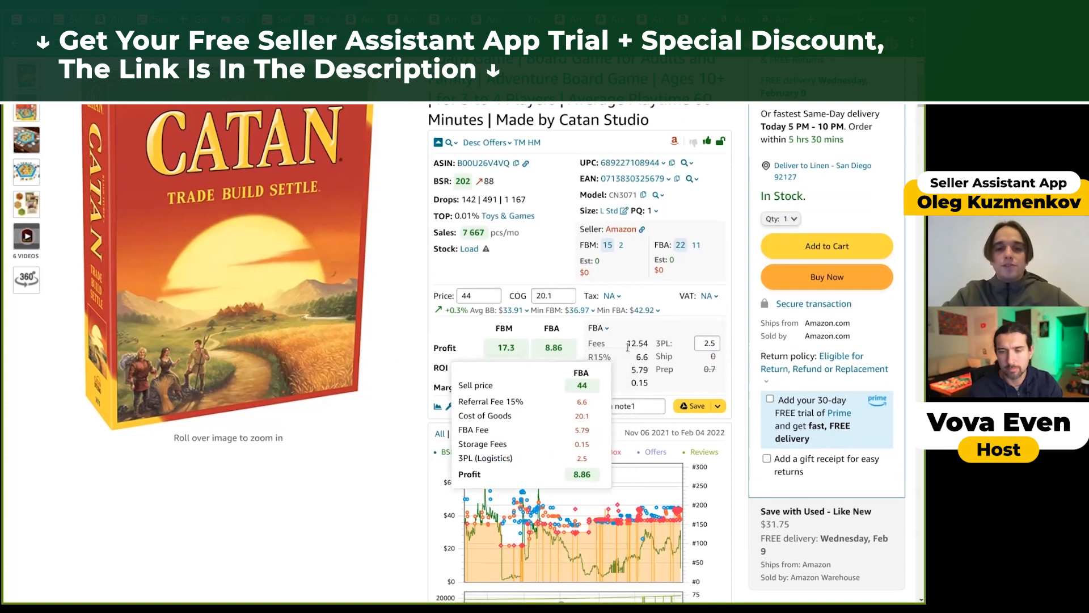
mouse_move(503, 334)
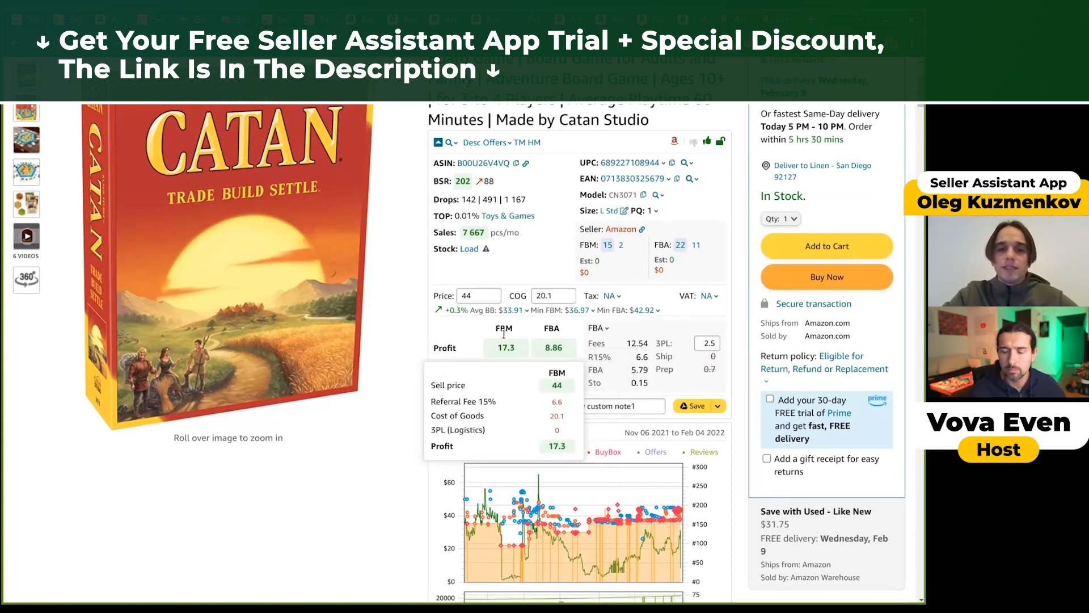
mouse_move(553, 348)
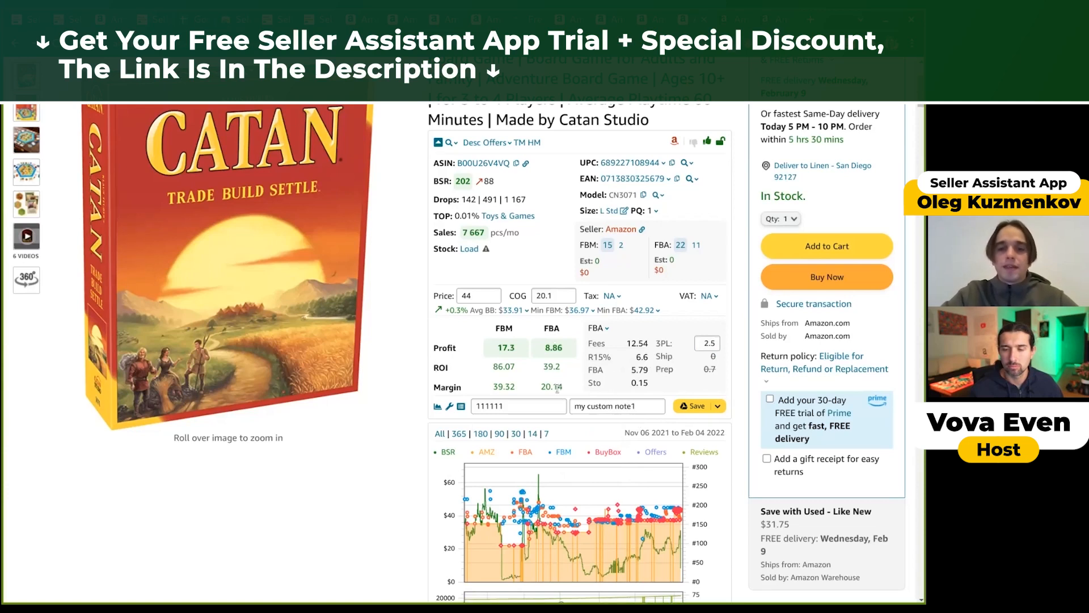
mouse_move(445, 370)
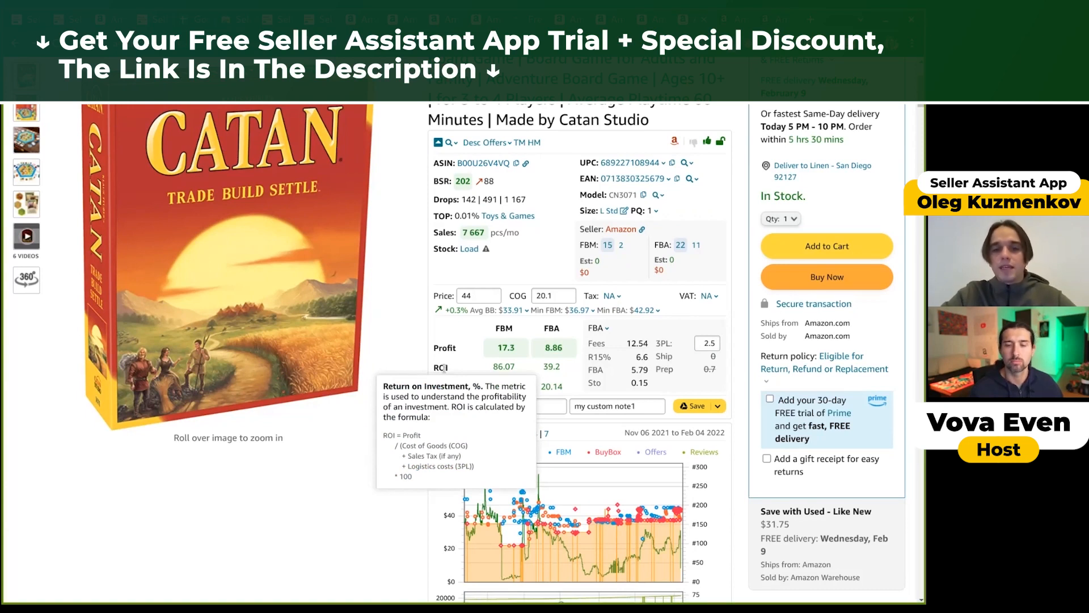
mouse_move(451, 349)
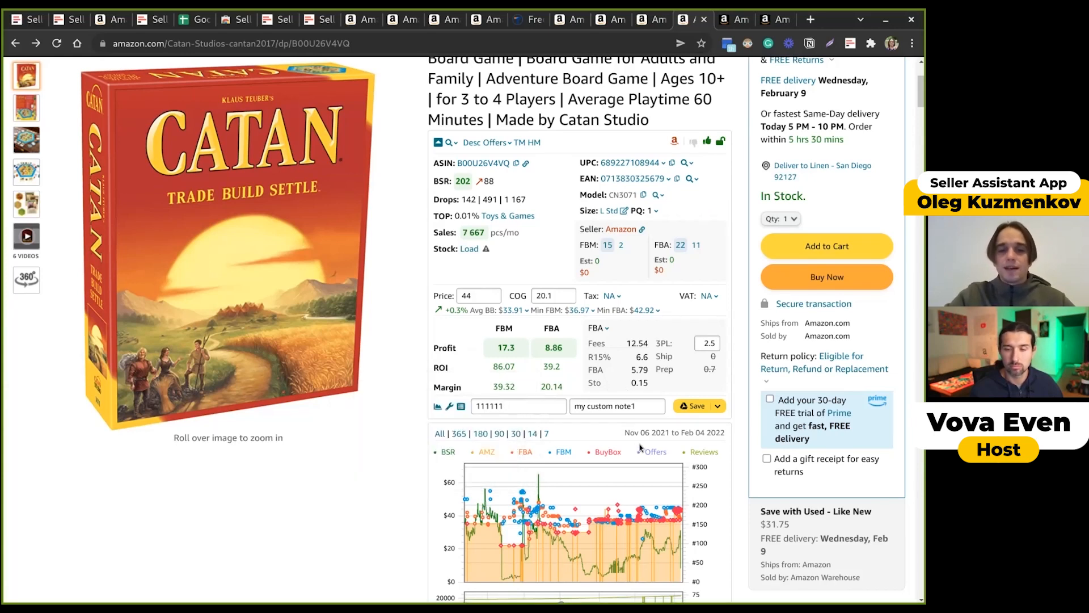
- Replace the source link with the Catan listing's URL and change the note to "my custom note"
key(ctrl+l)
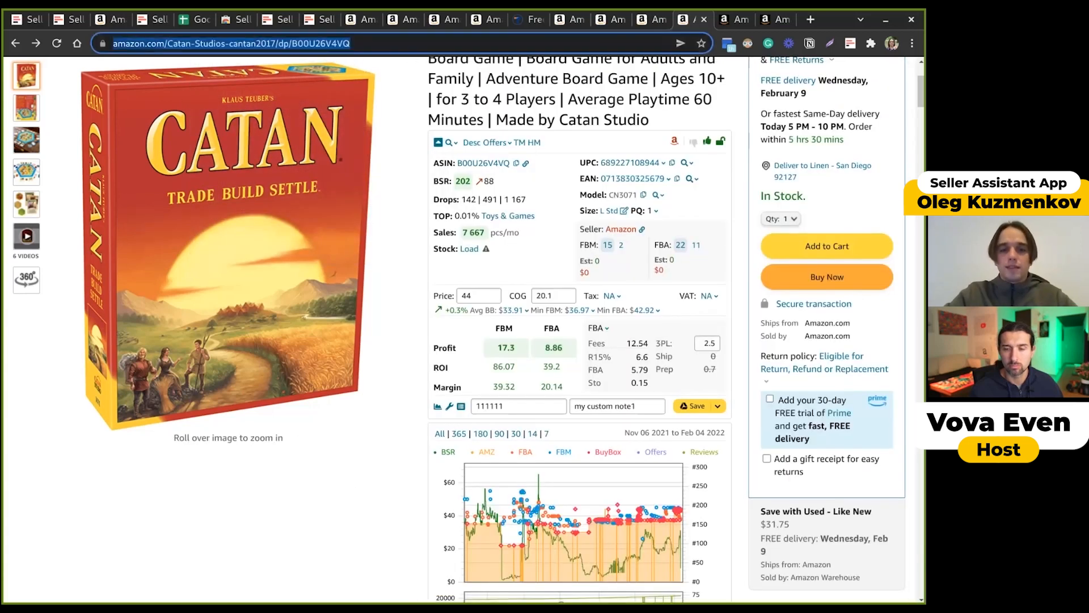
click(532, 408)
key(ctrl+a)
key(BackSpace)
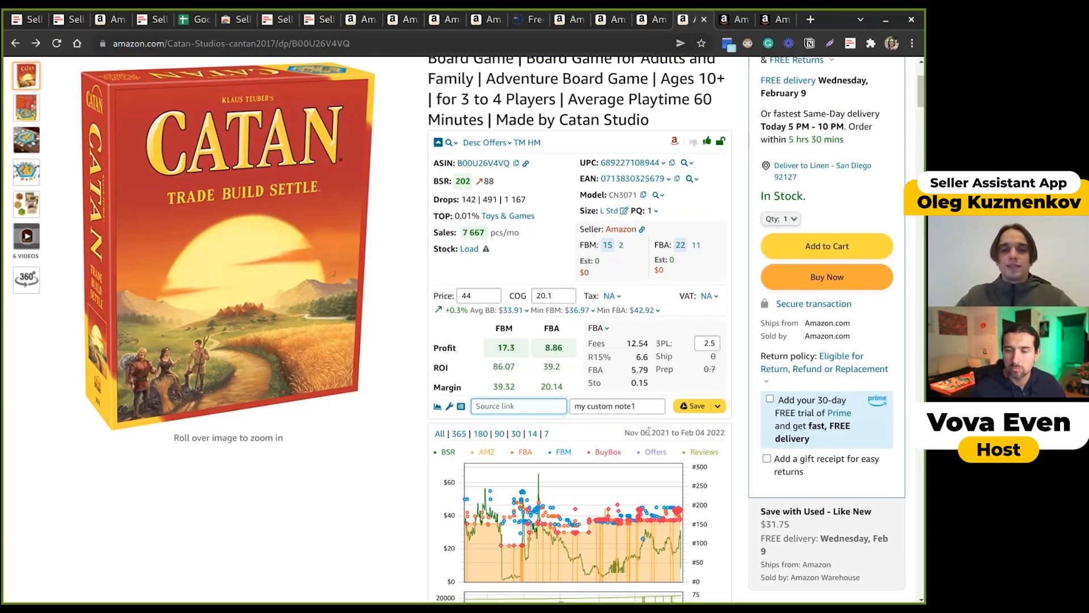
key(ctrl+v)
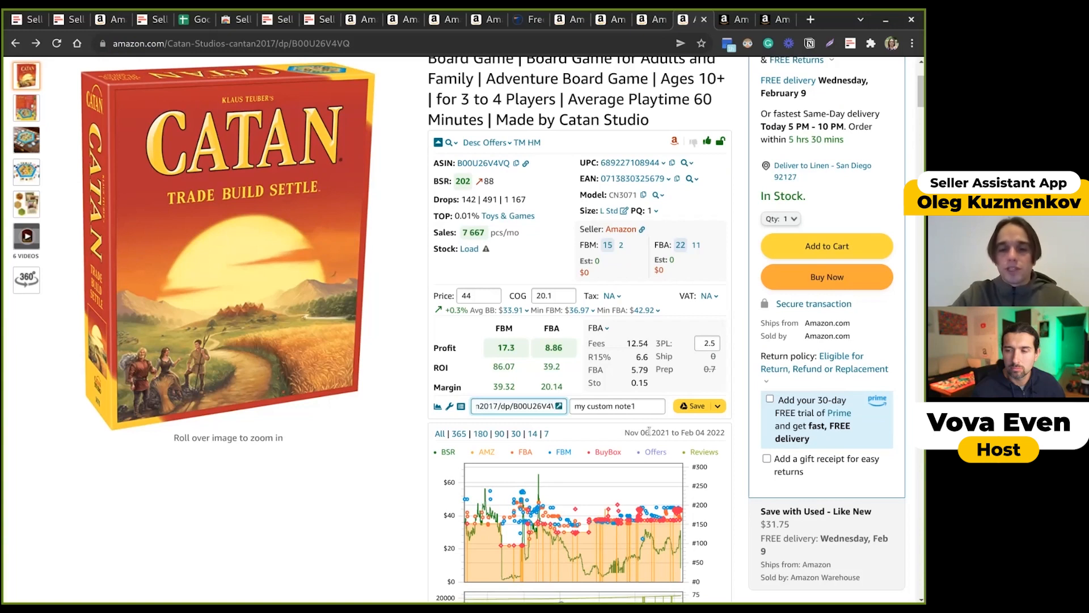
click(639, 405)
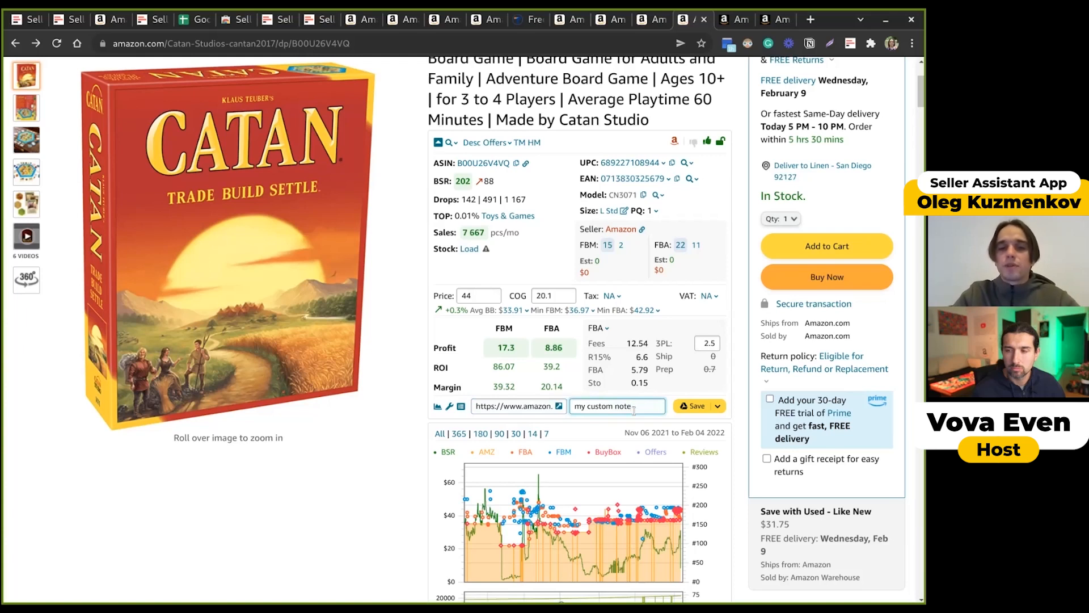
- Save the Catan product data to the FBA sheet of the "Goods to sell" spreadsheet
click(718, 407)
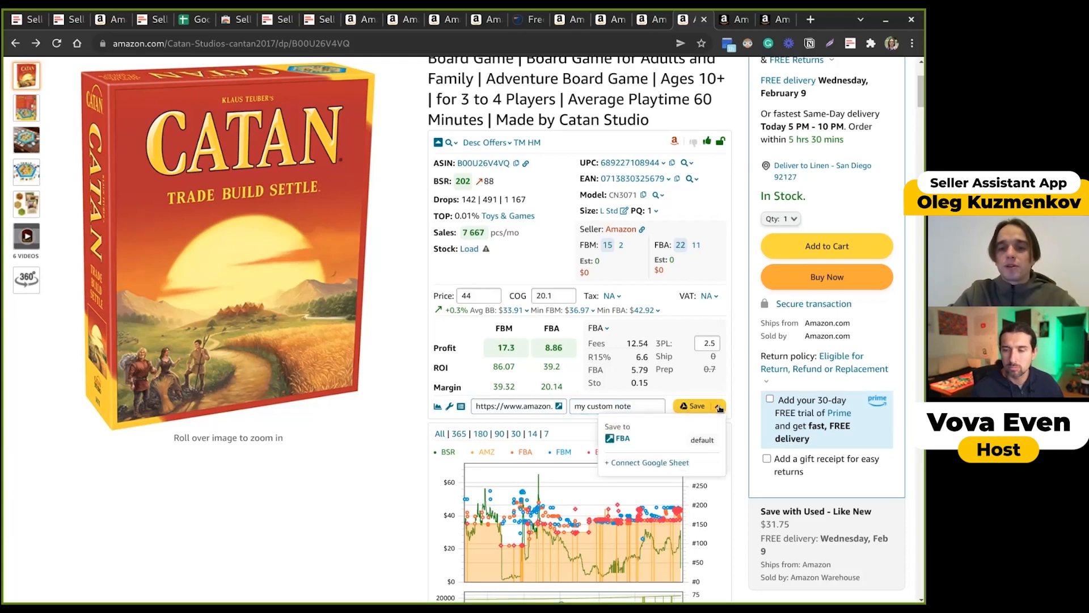
click(620, 440)
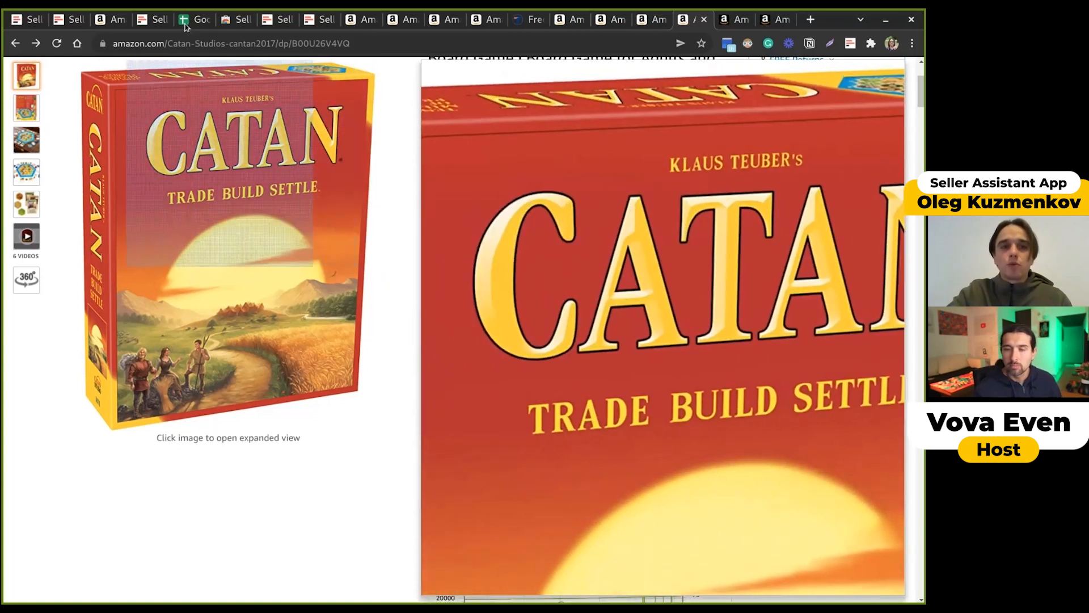
click(190, 19)
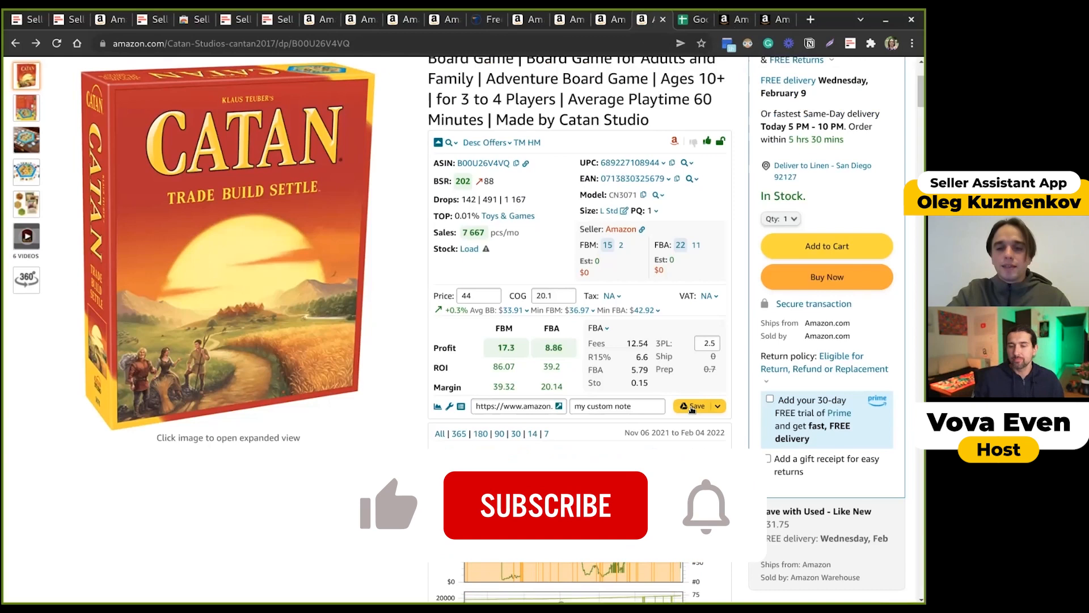
click(690, 406)
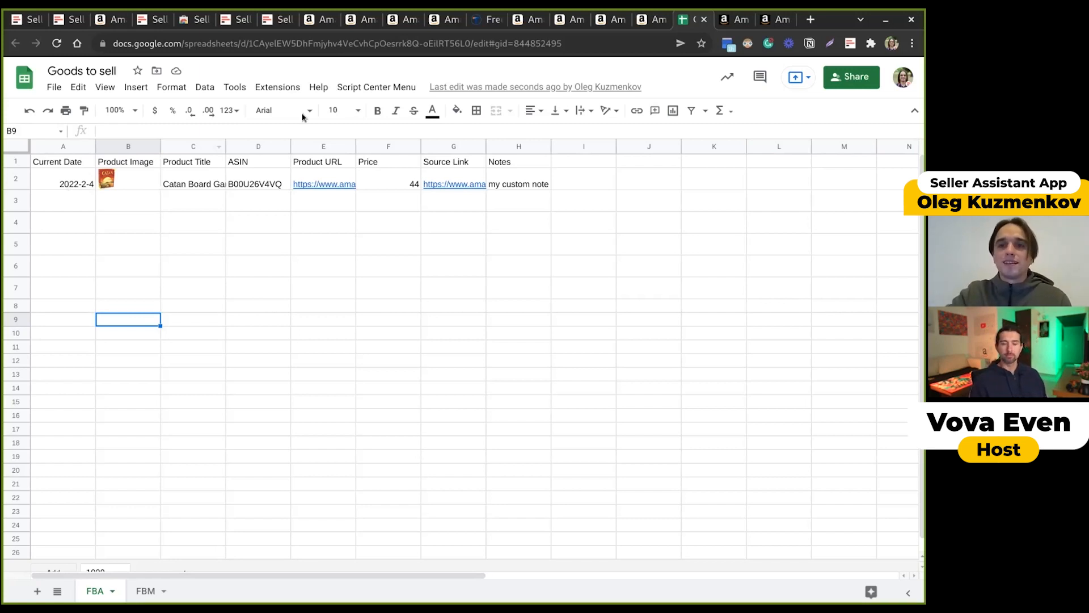
- Return to the Catan listing and bring its price and BSR history chart into view
click(660, 21)
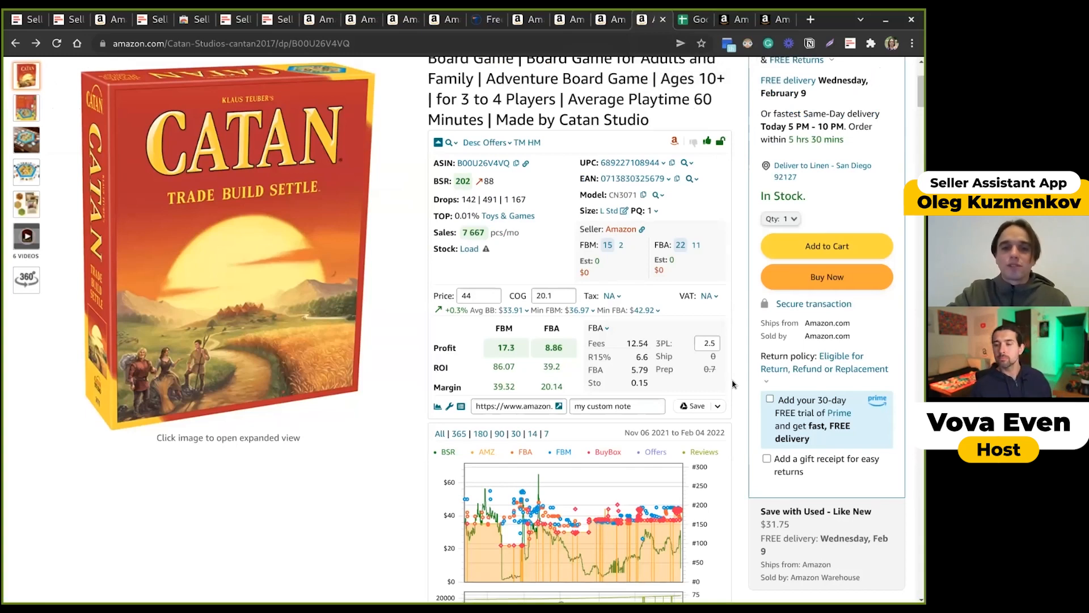
scroll(737, 388, down, 1)
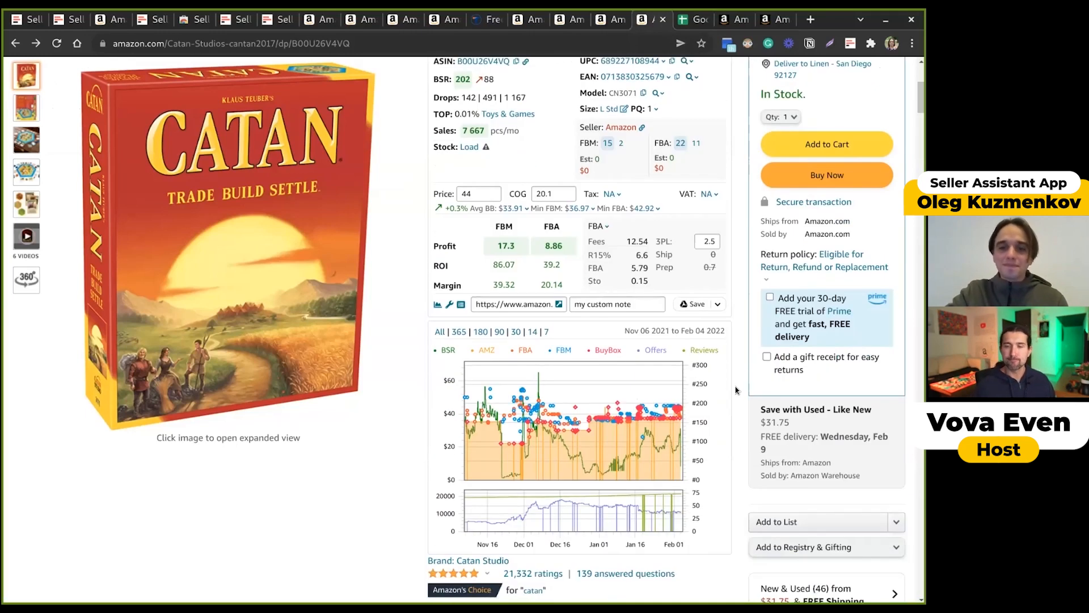
scroll(738, 392, down, 1)
scroll(741, 393, down, 1)
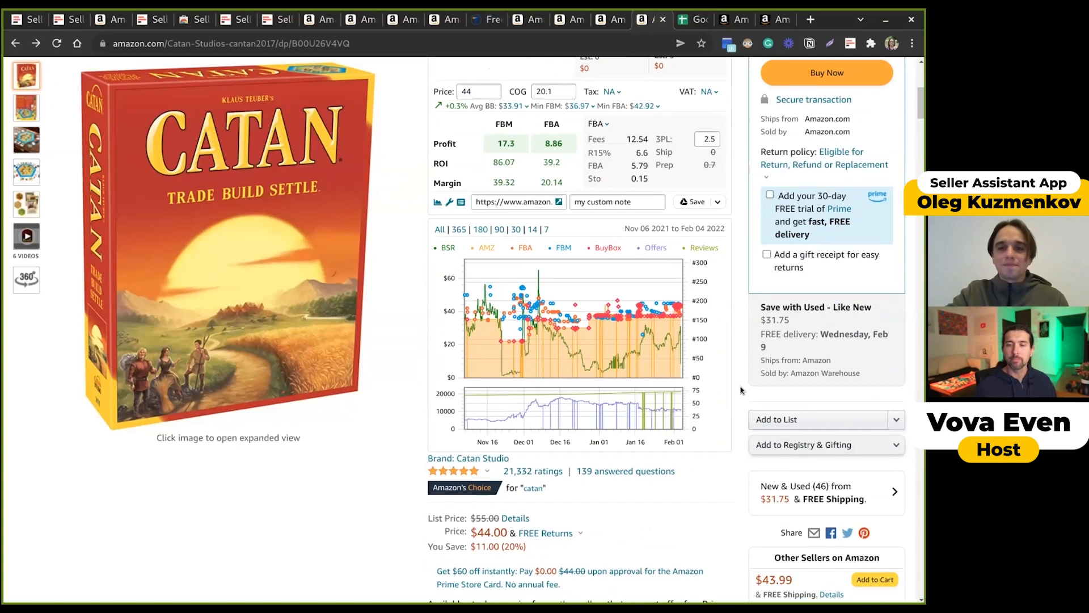
click(718, 205)
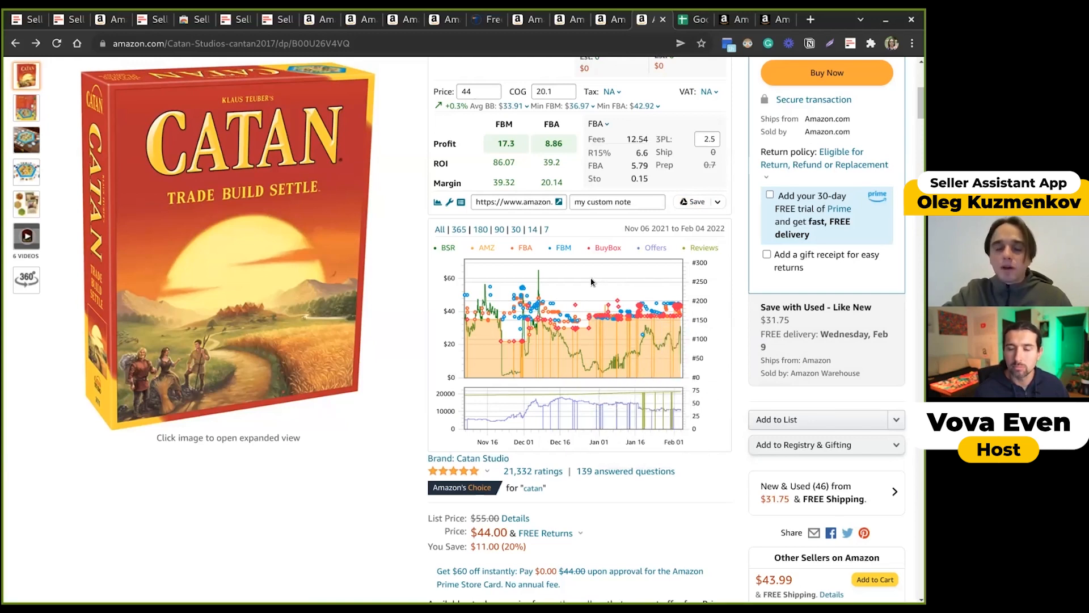
- Examine the Catan price and BSR history chart, zooming it to Jan 11–30, 2022, and check the offers graph below
mouse_move(584, 309)
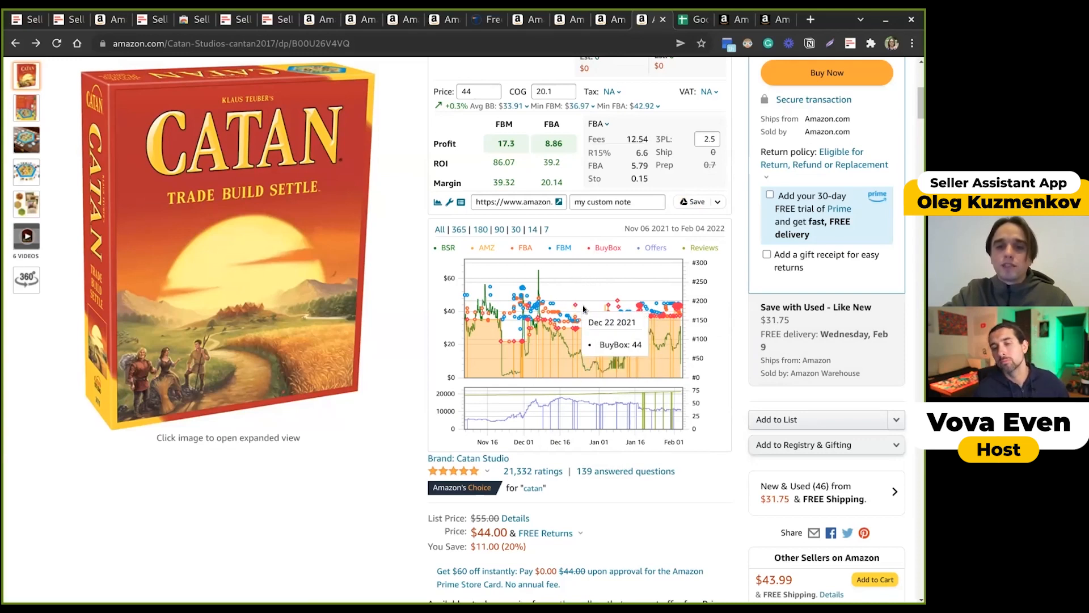
mouse_move(570, 332)
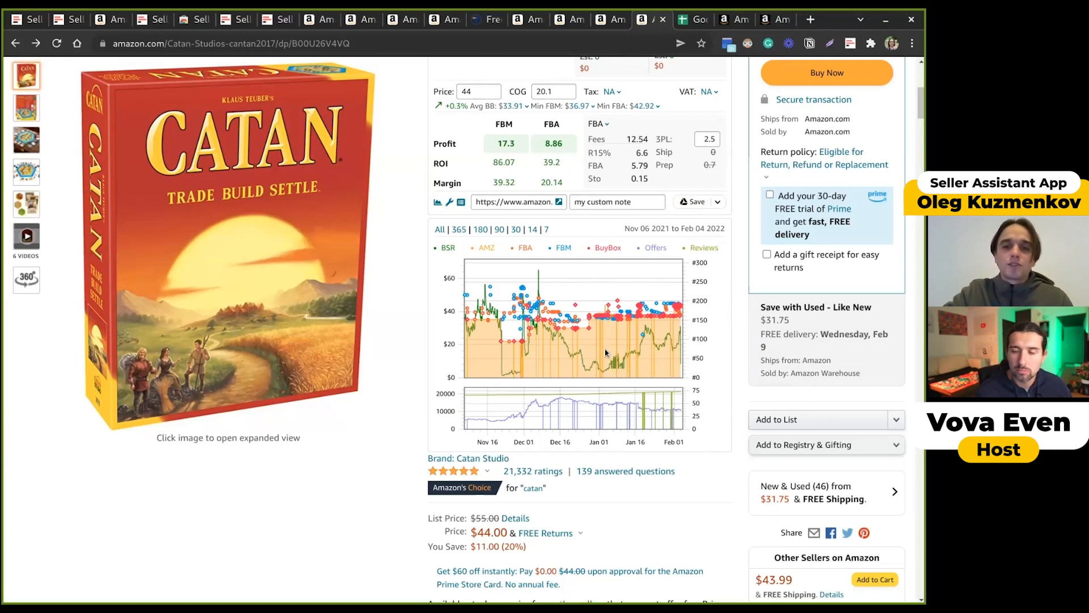
mouse_move(610, 355)
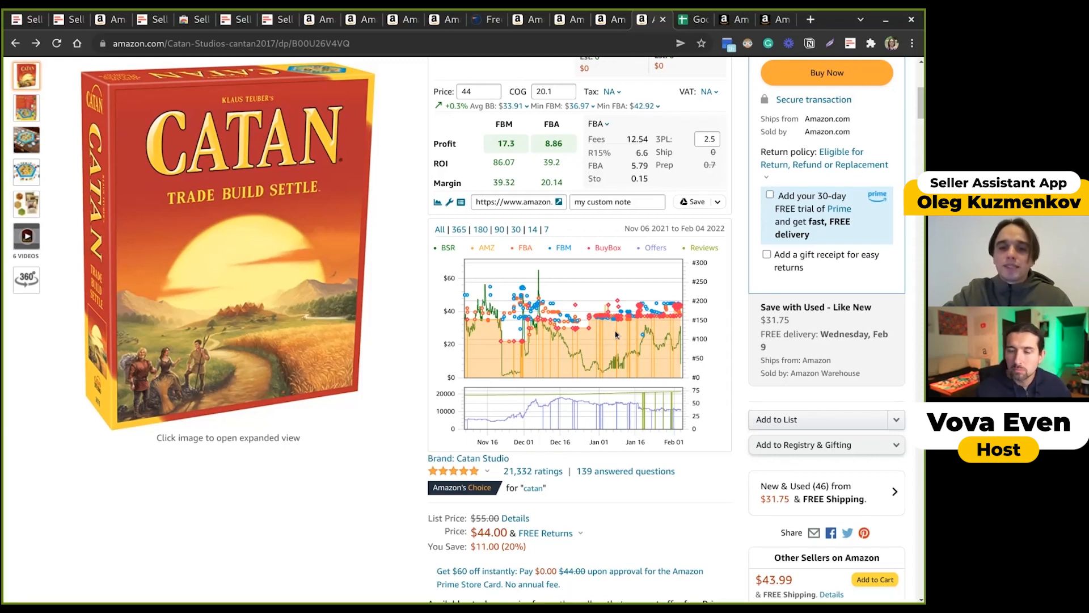
drag(623, 318, 669, 301)
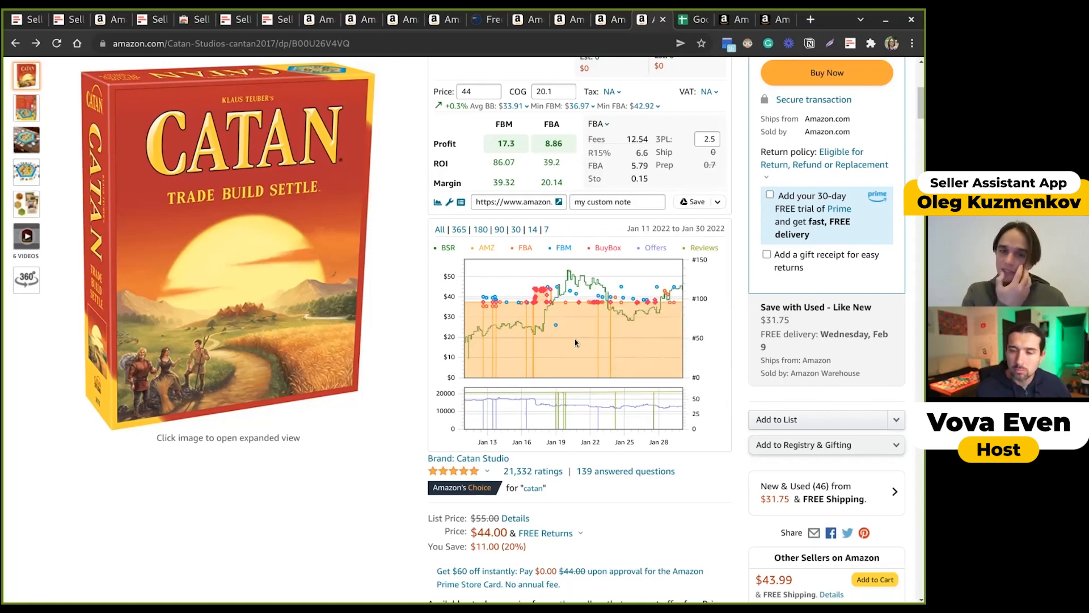
mouse_move(581, 411)
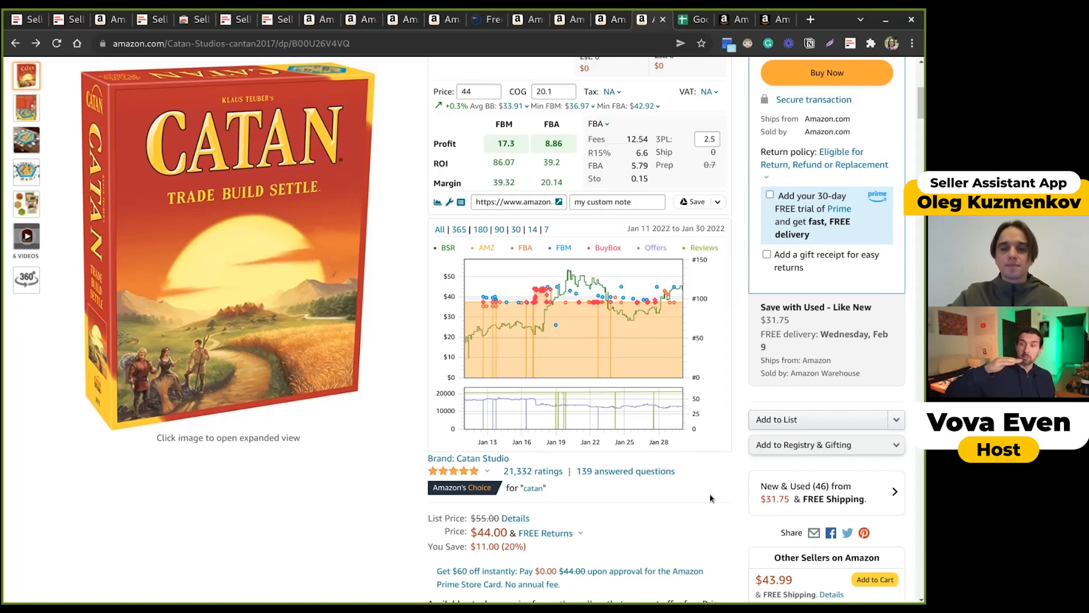
- Open Seller Assistant App's Extension Settings page from the Catan product dashboard
scroll(710, 498, up, 3)
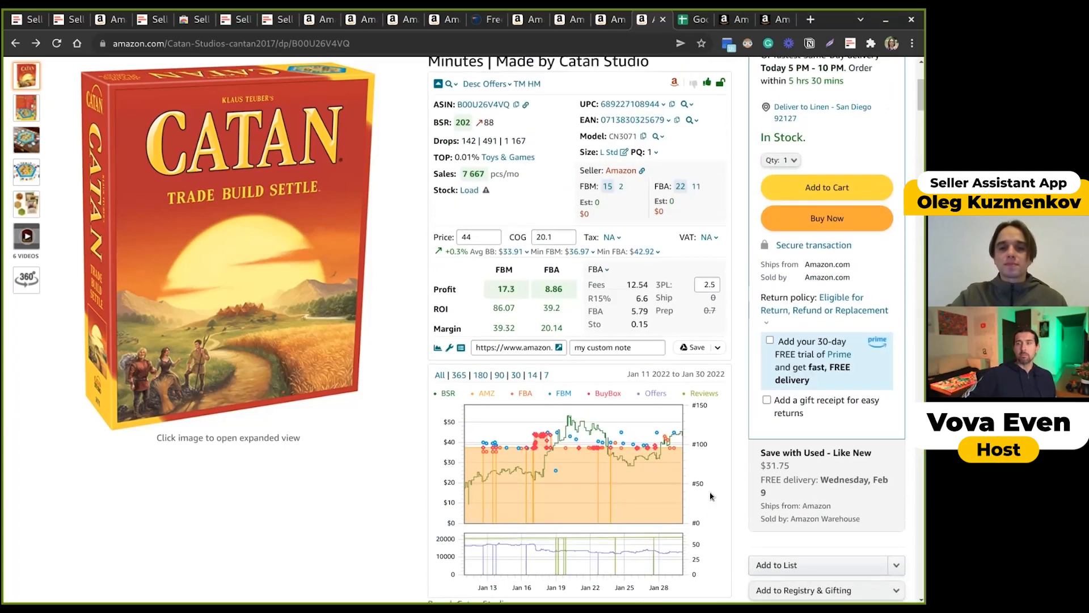
scroll(710, 496, up, 1)
mouse_move(707, 503)
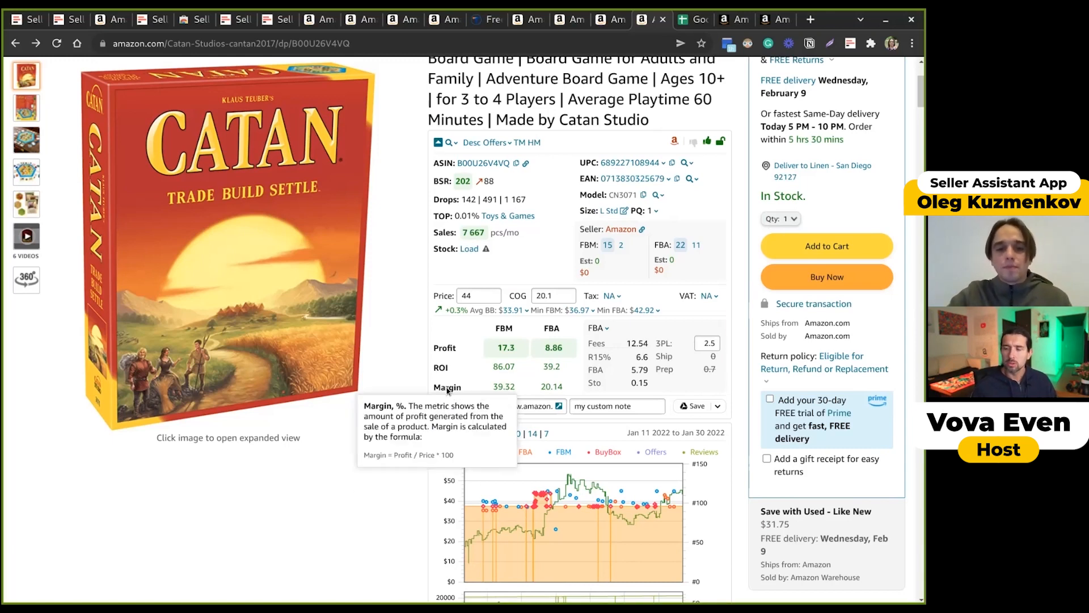
click(450, 404)
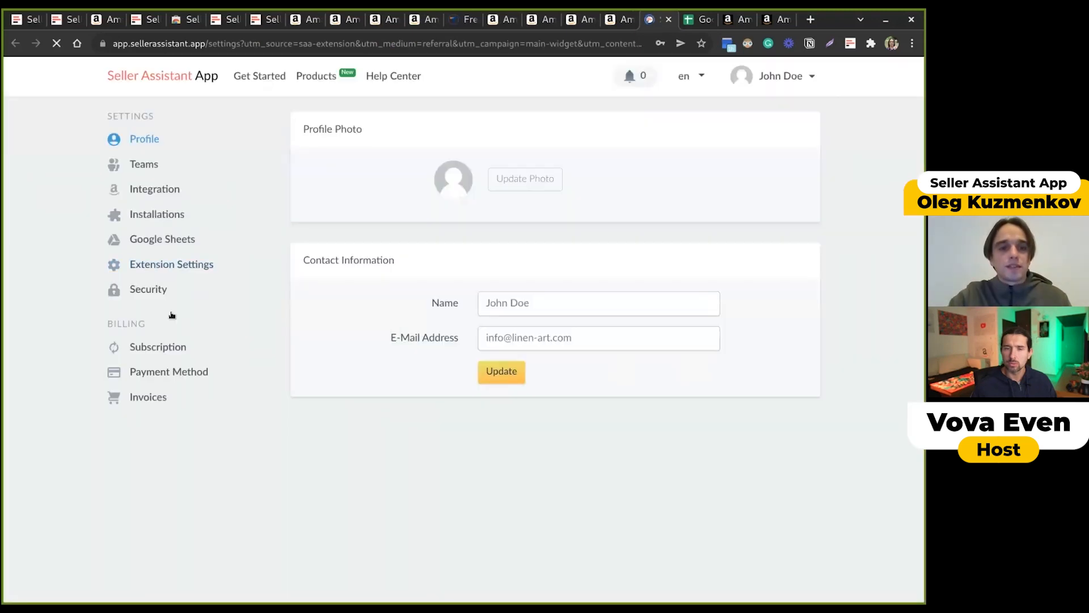
click(162, 238)
click(153, 267)
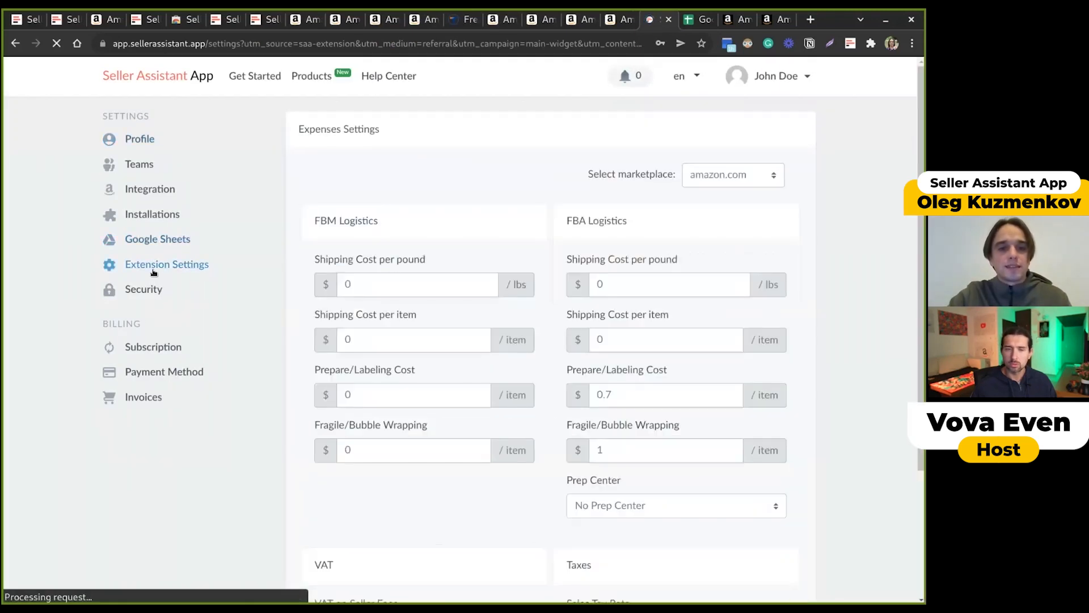
- Review the amazon.com expense settings for FBM and FBA logistics costs, sales tax rate, VAT on seller fees and VAT scheme
scroll(584, 232, down, 2)
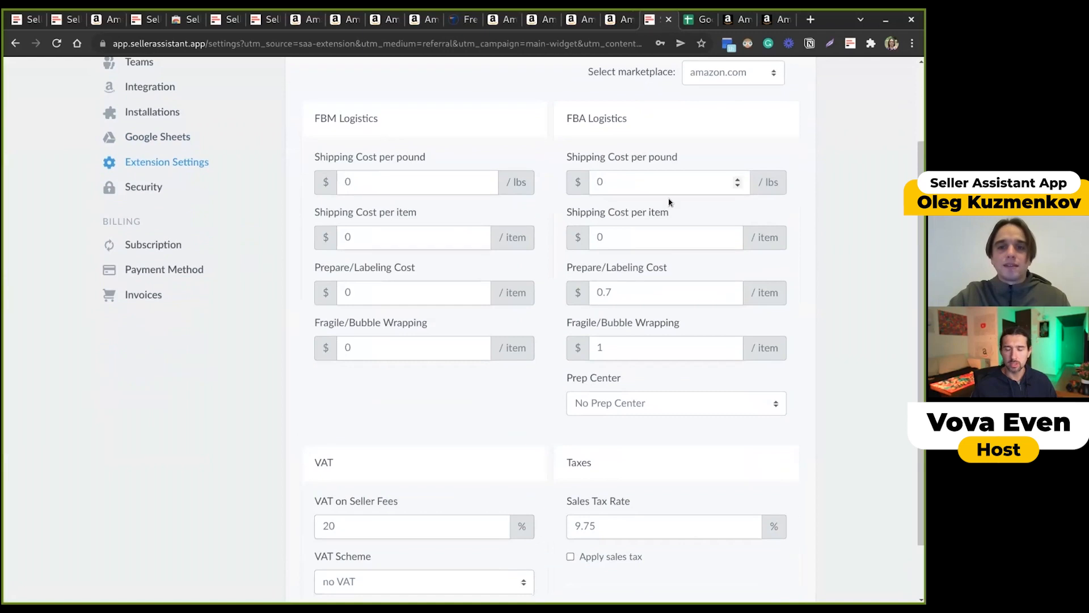
scroll(224, 512, up, 2)
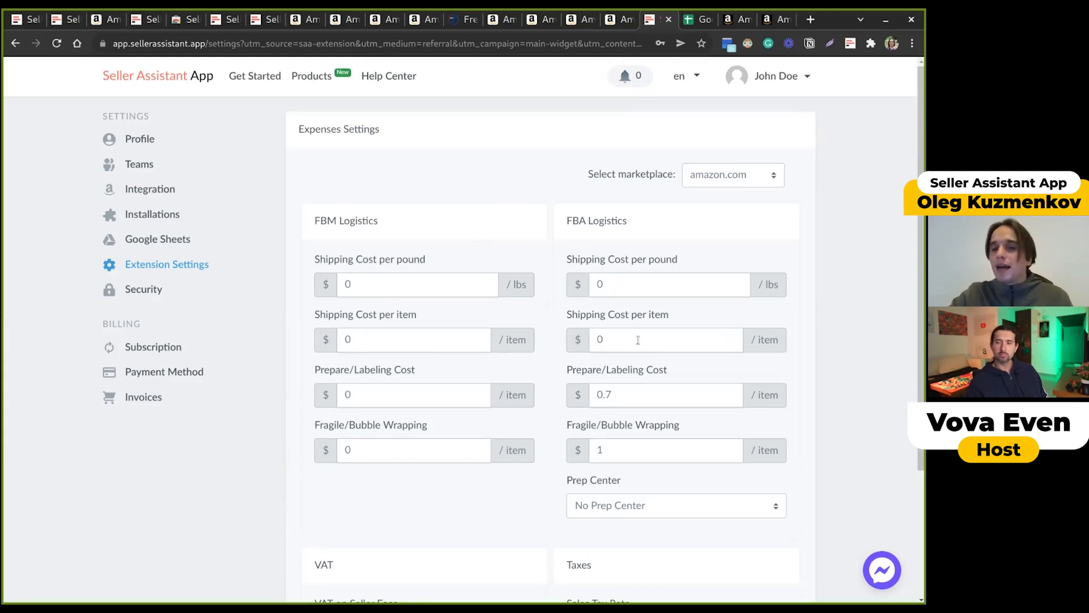
scroll(637, 284, down, 2)
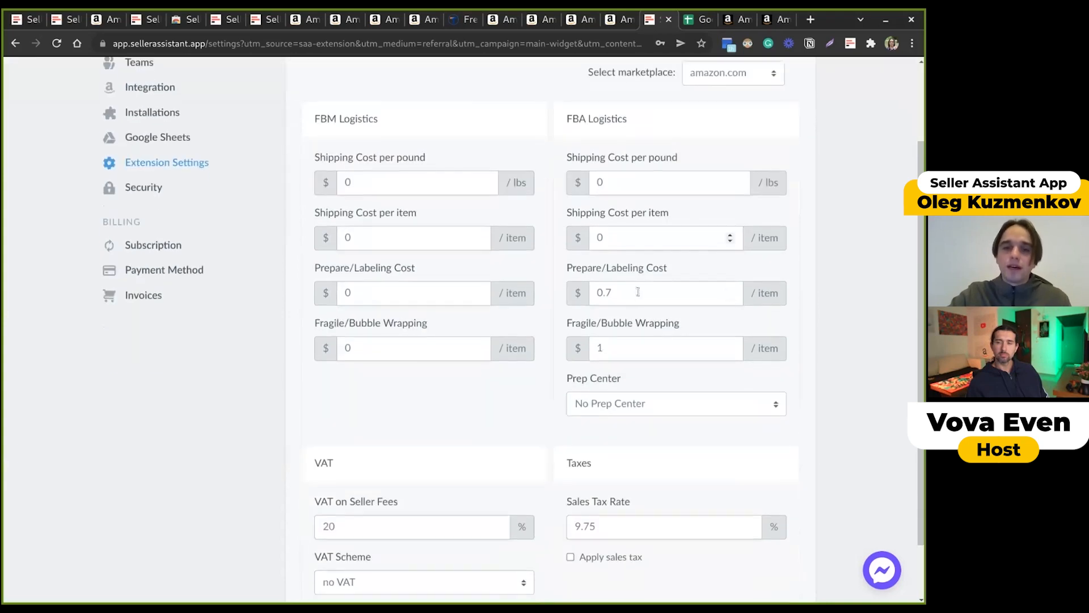
double_click(625, 290)
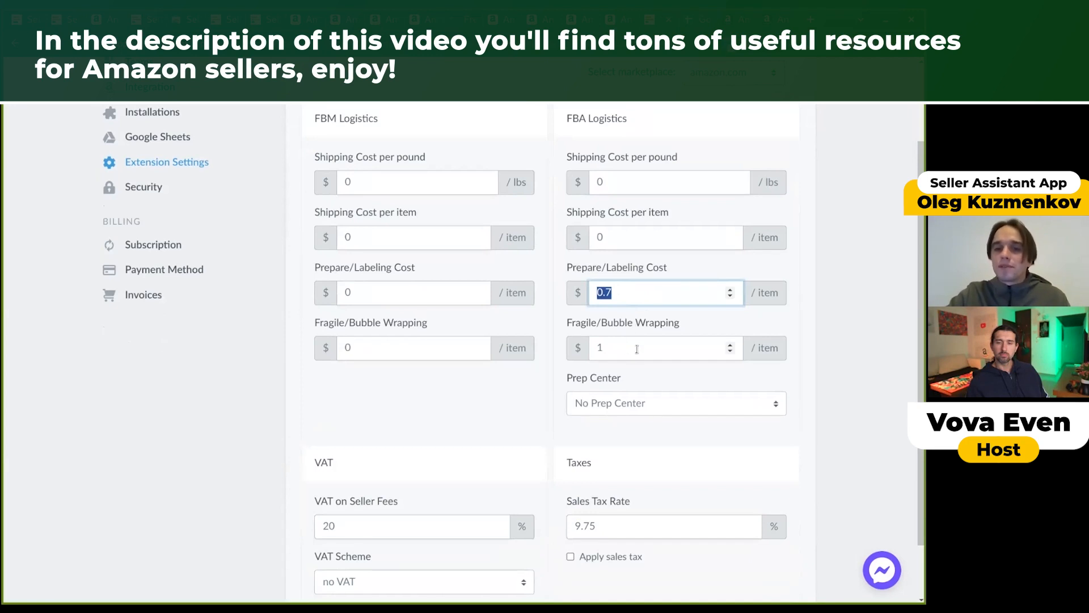
scroll(636, 349, down, 2)
click(622, 466)
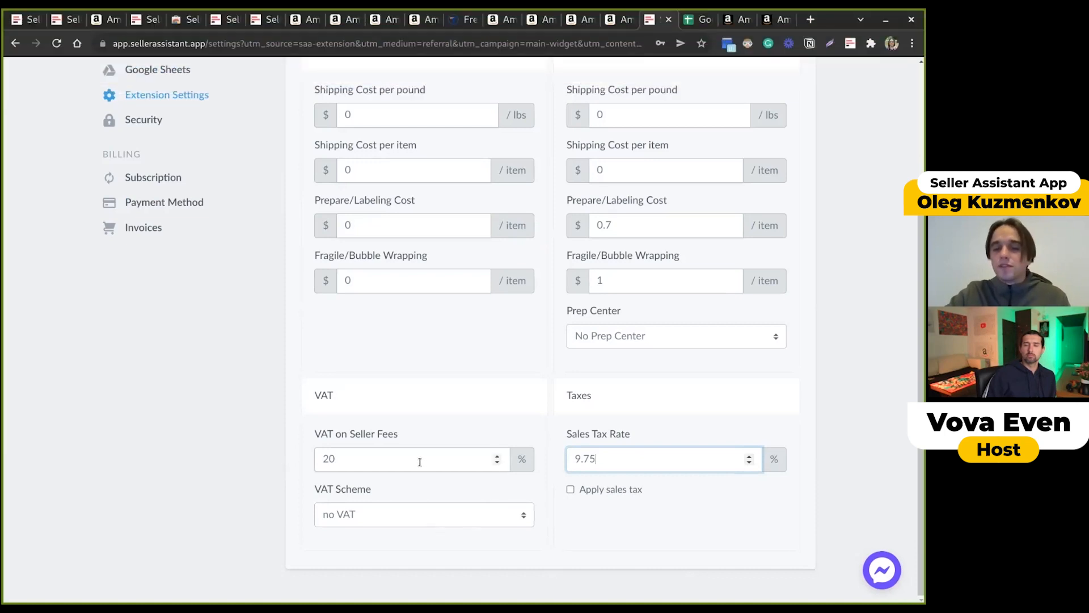
click(350, 462)
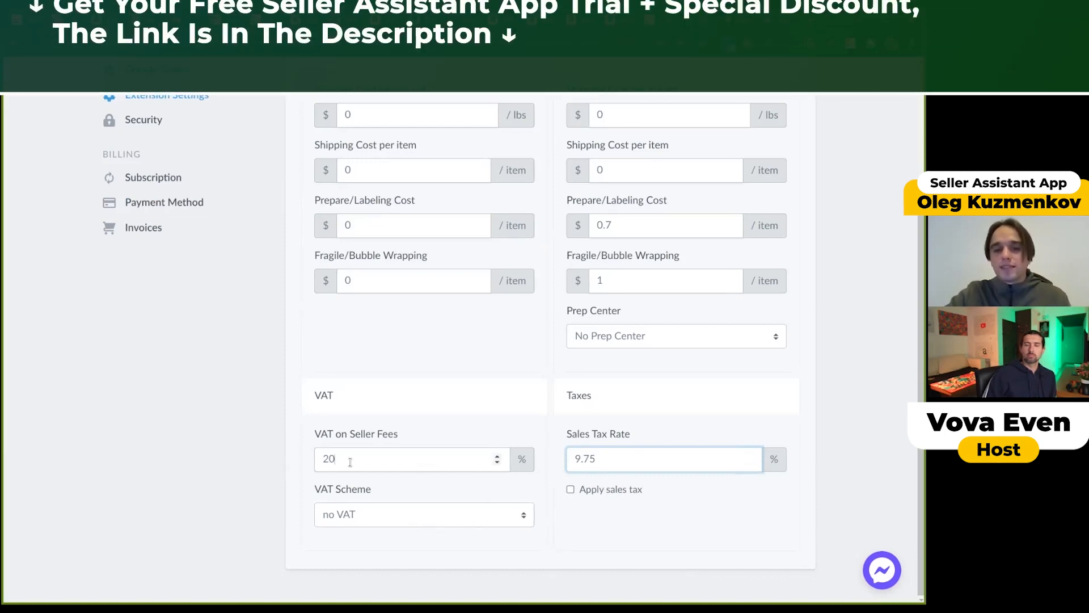
click(369, 515)
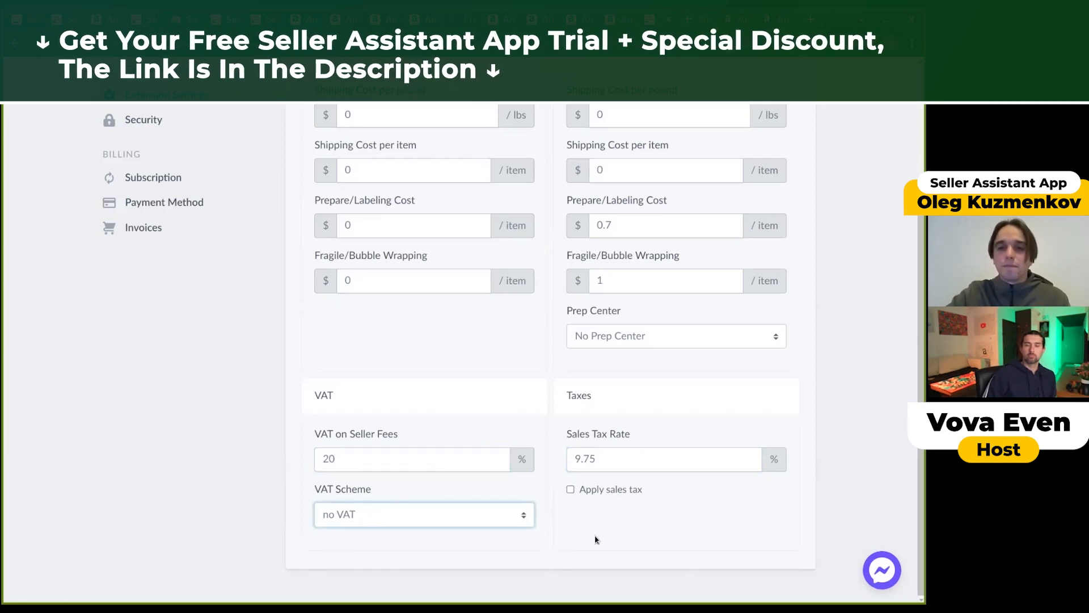
- Switch the expense settings to the amazon.co.uk marketplace and review its VAT rates and VAT scheme
scroll(597, 511, up, 3)
click(742, 187)
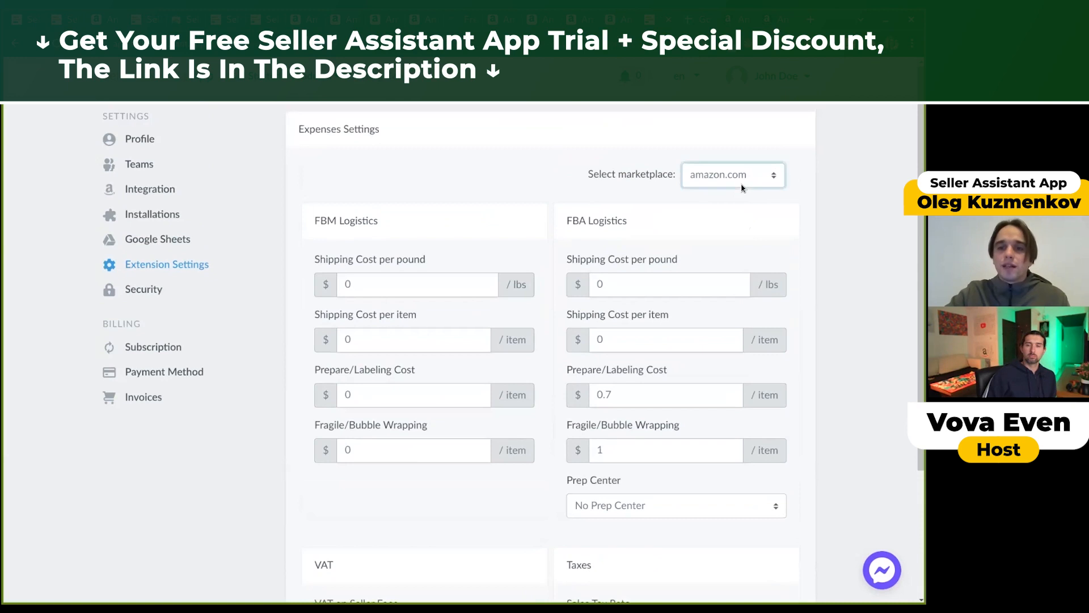
click(746, 250)
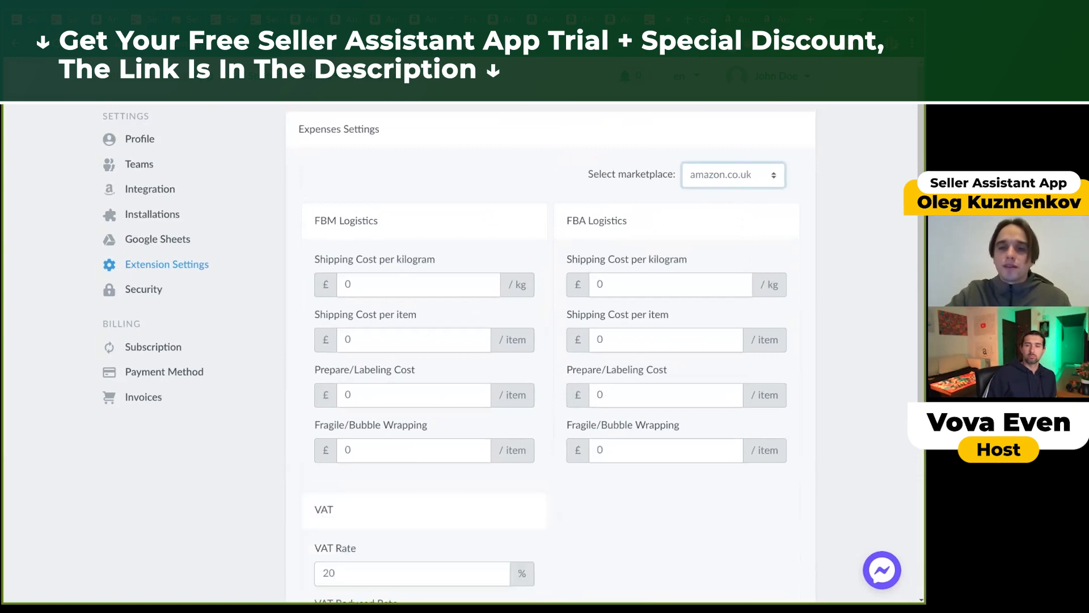
scroll(645, 413, down, 4)
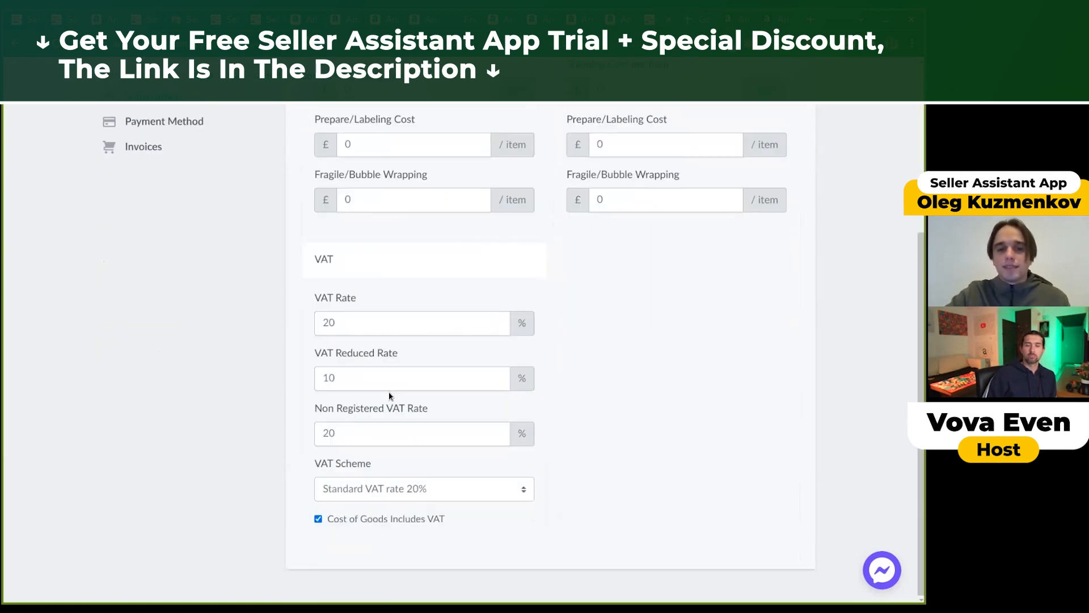
click(369, 492)
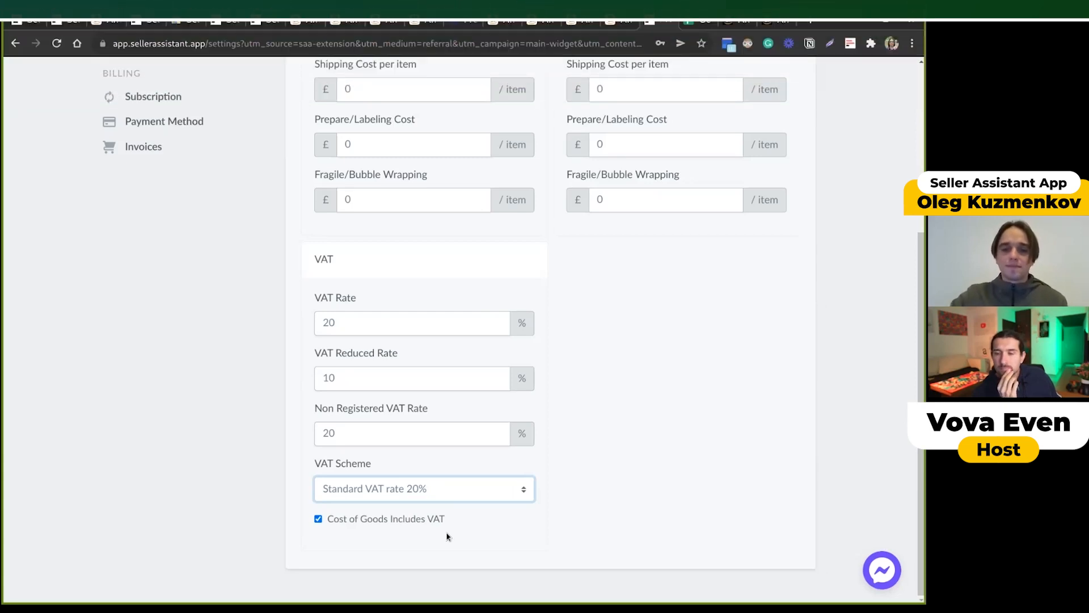
scroll(584, 522, up, 5)
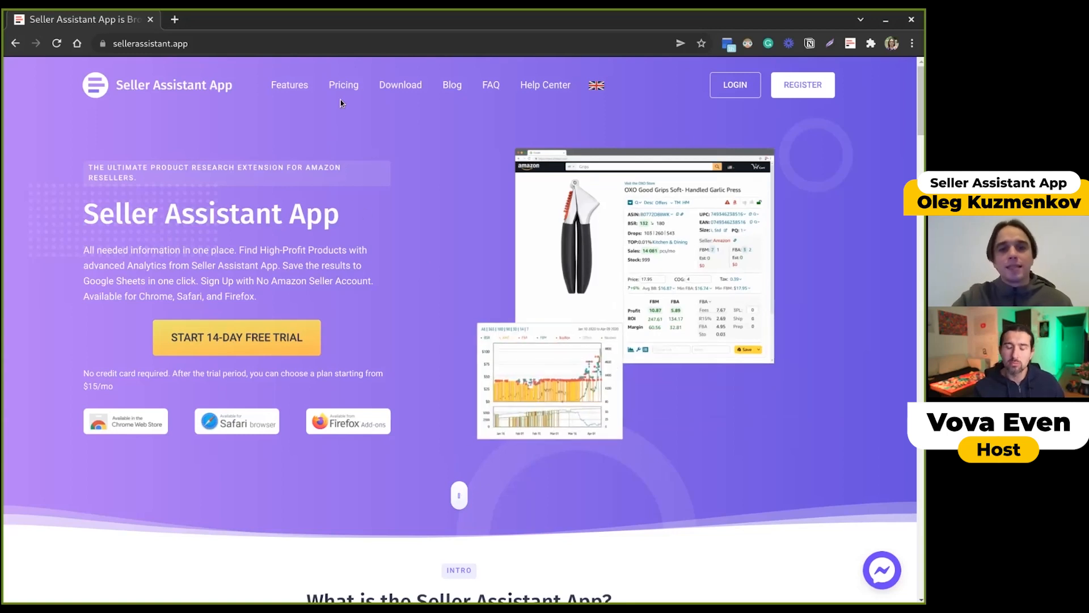
- Open the Seller Assistant App pricing page and bring the free, annual and monthly plans into view
click(342, 84)
scroll(706, 333, down, 5)
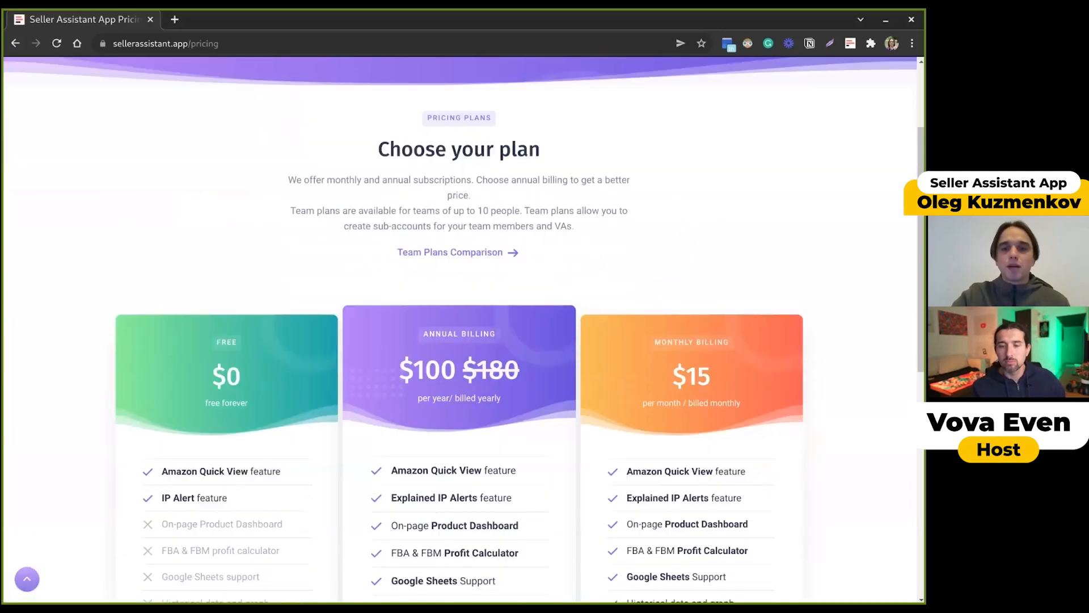